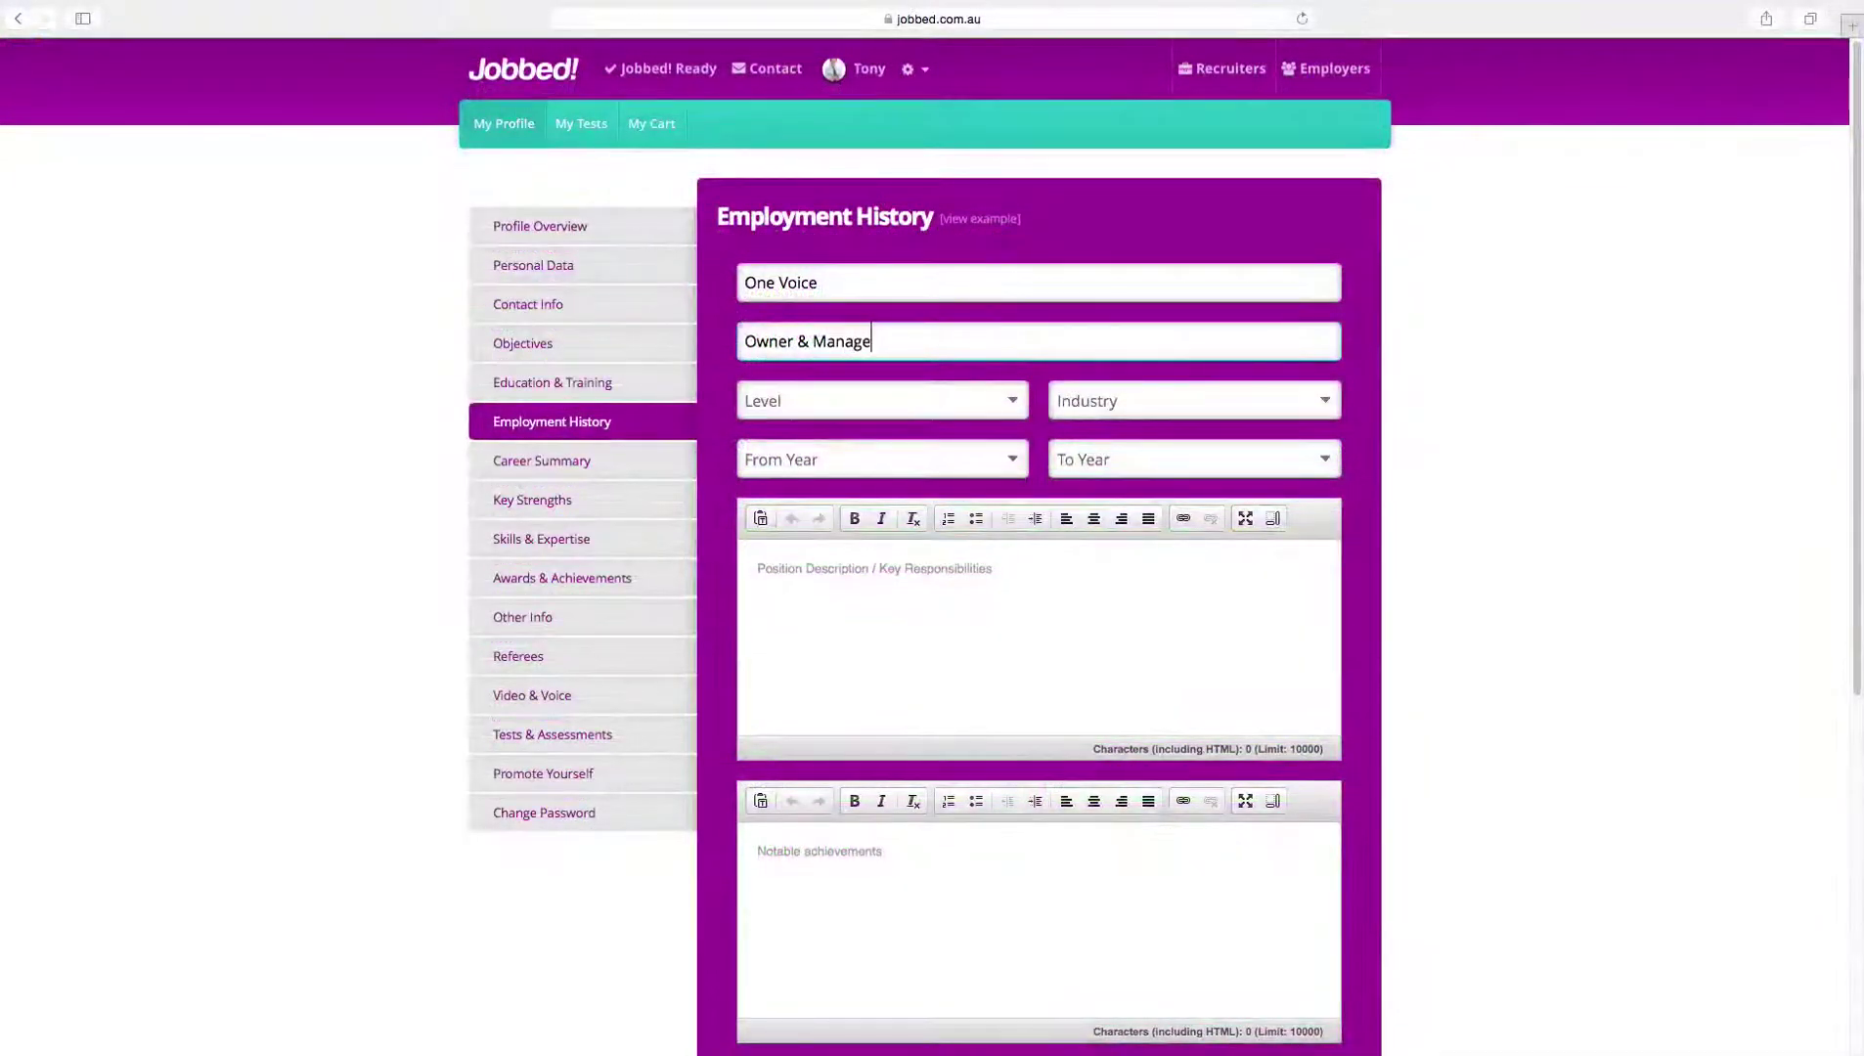
Step: Finish the job title as 'Owner & Manager' and return to the Jobbed! home page
text(r)
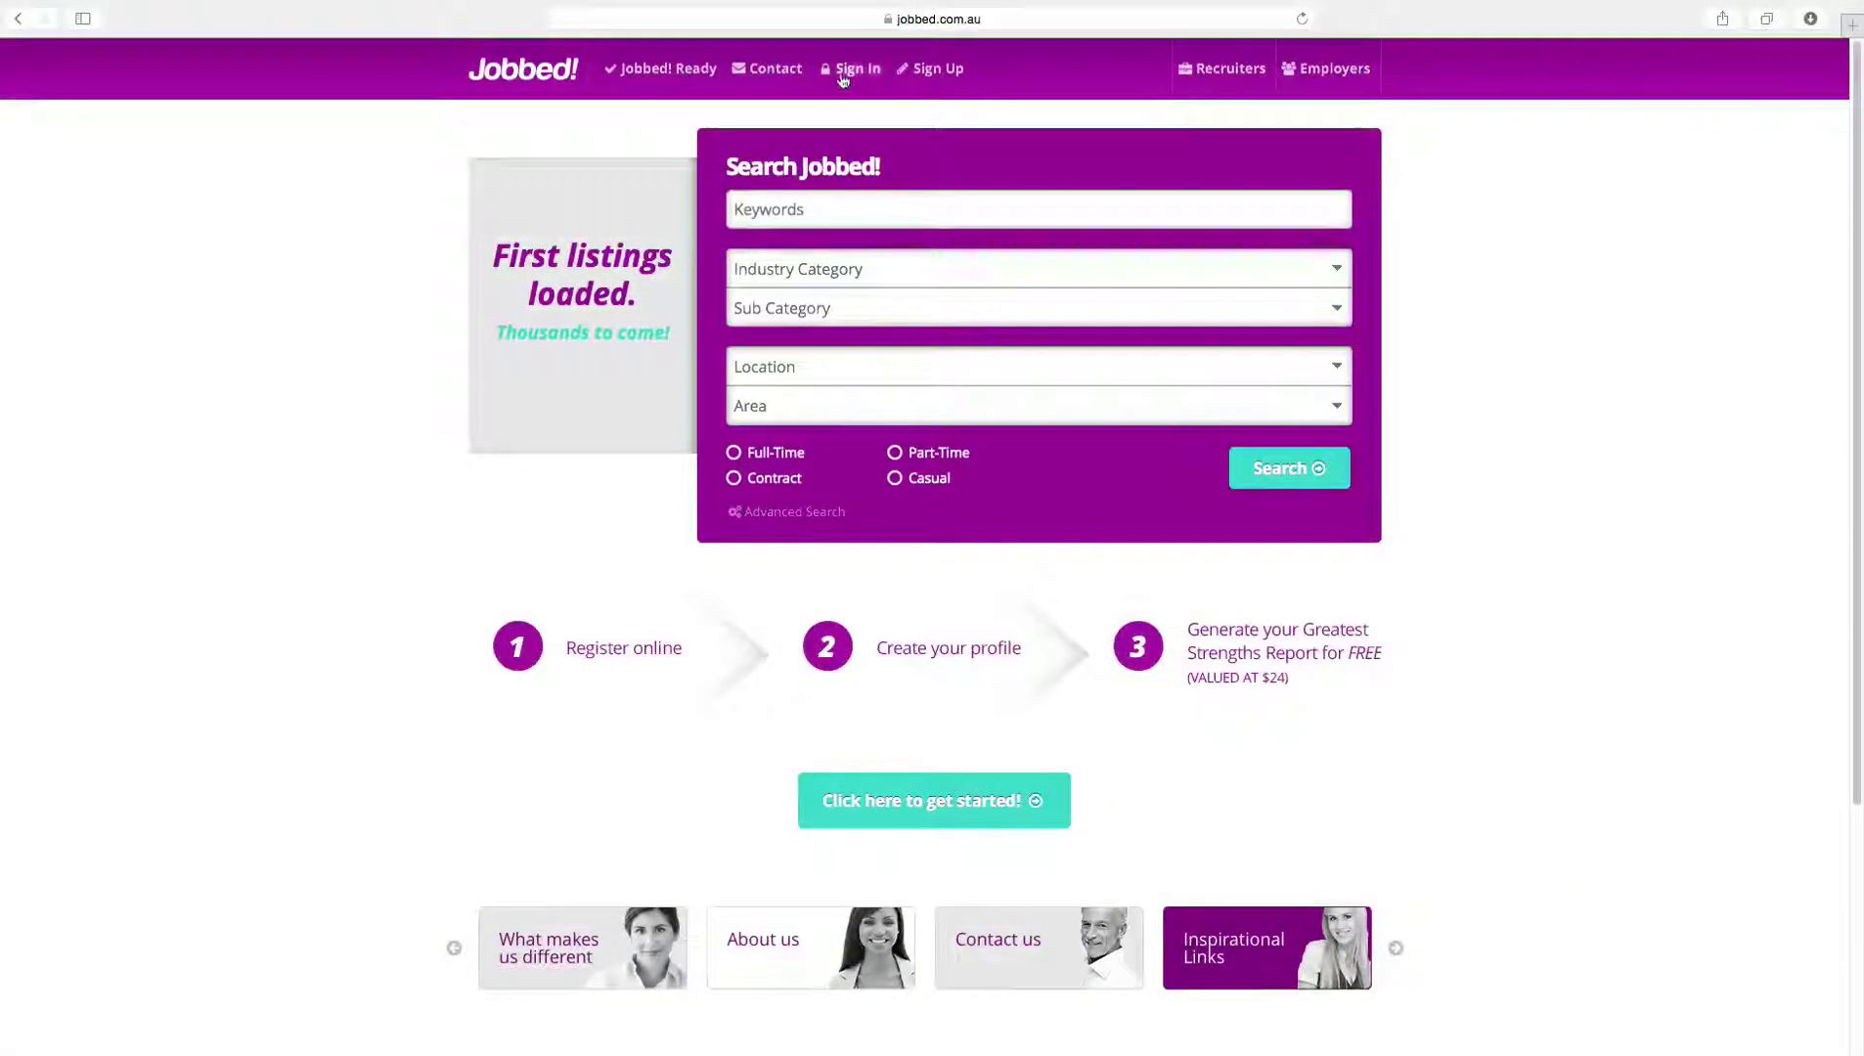
Step: Sign in to Jobbed! with the account e-mail address and password
click(847, 67)
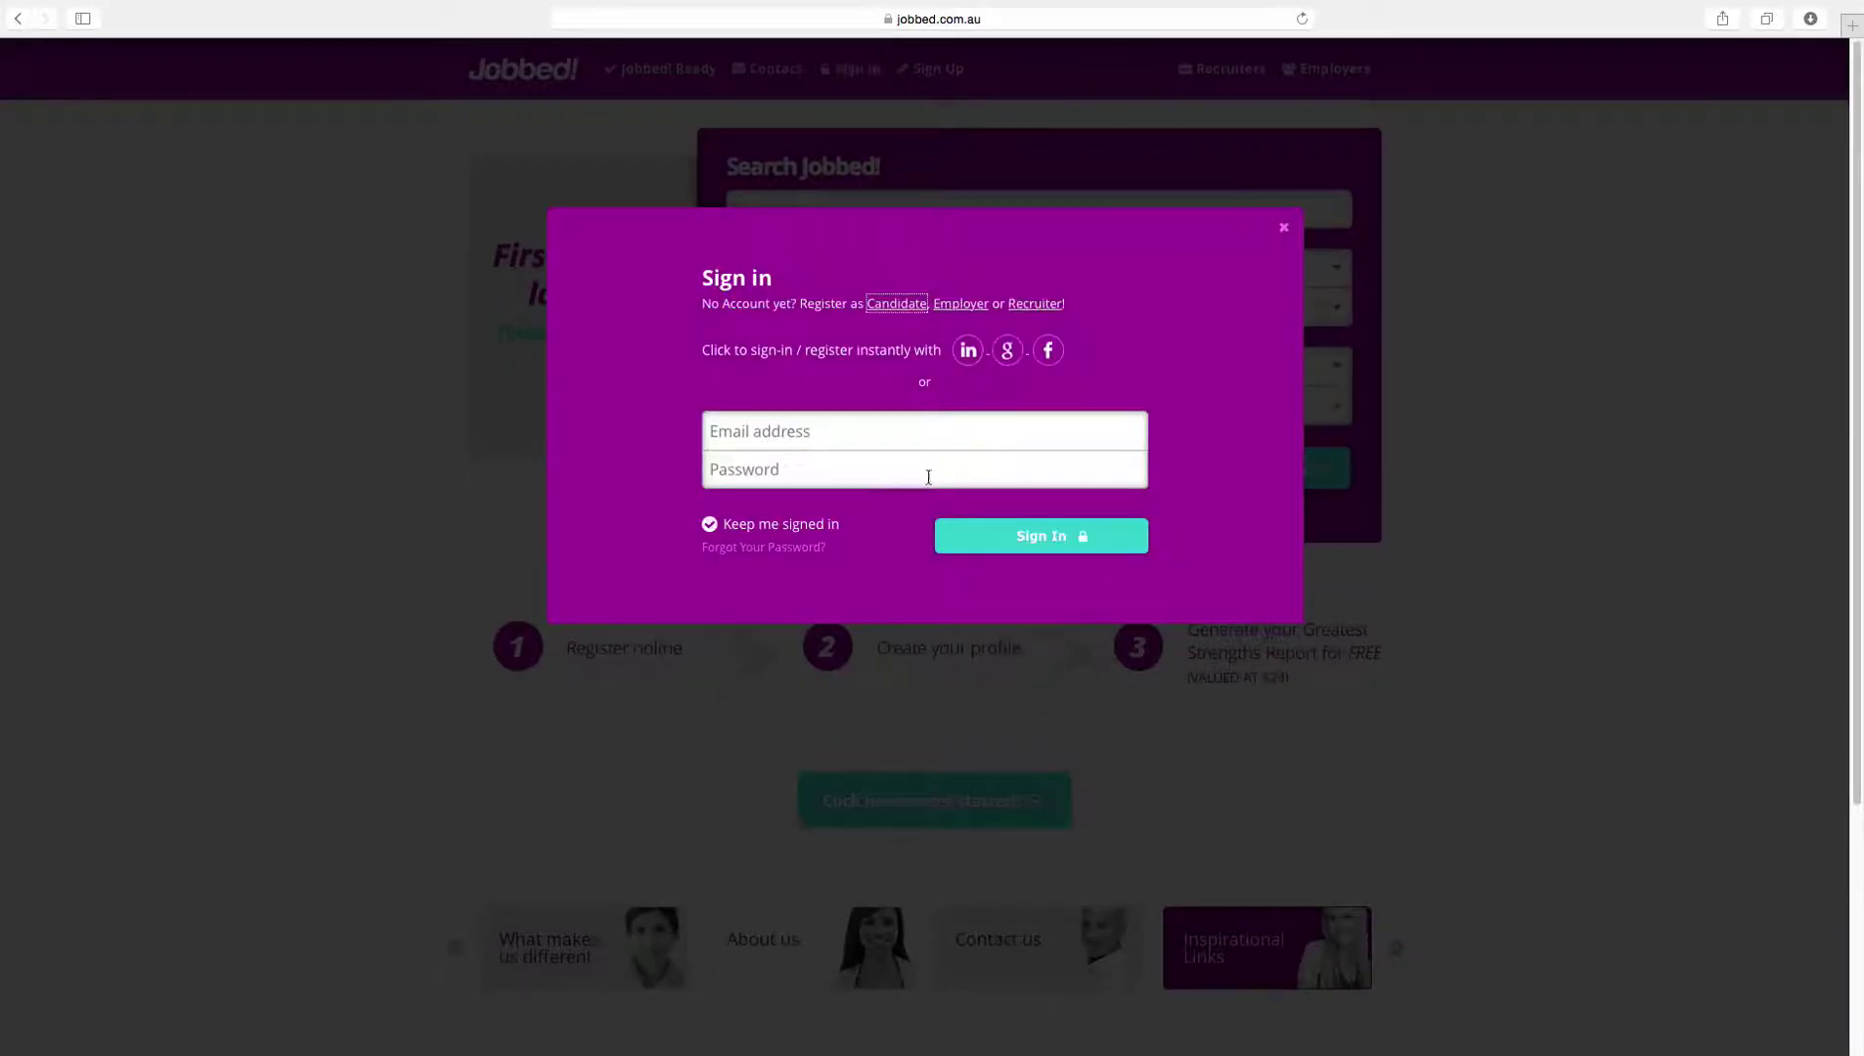
click(995, 442)
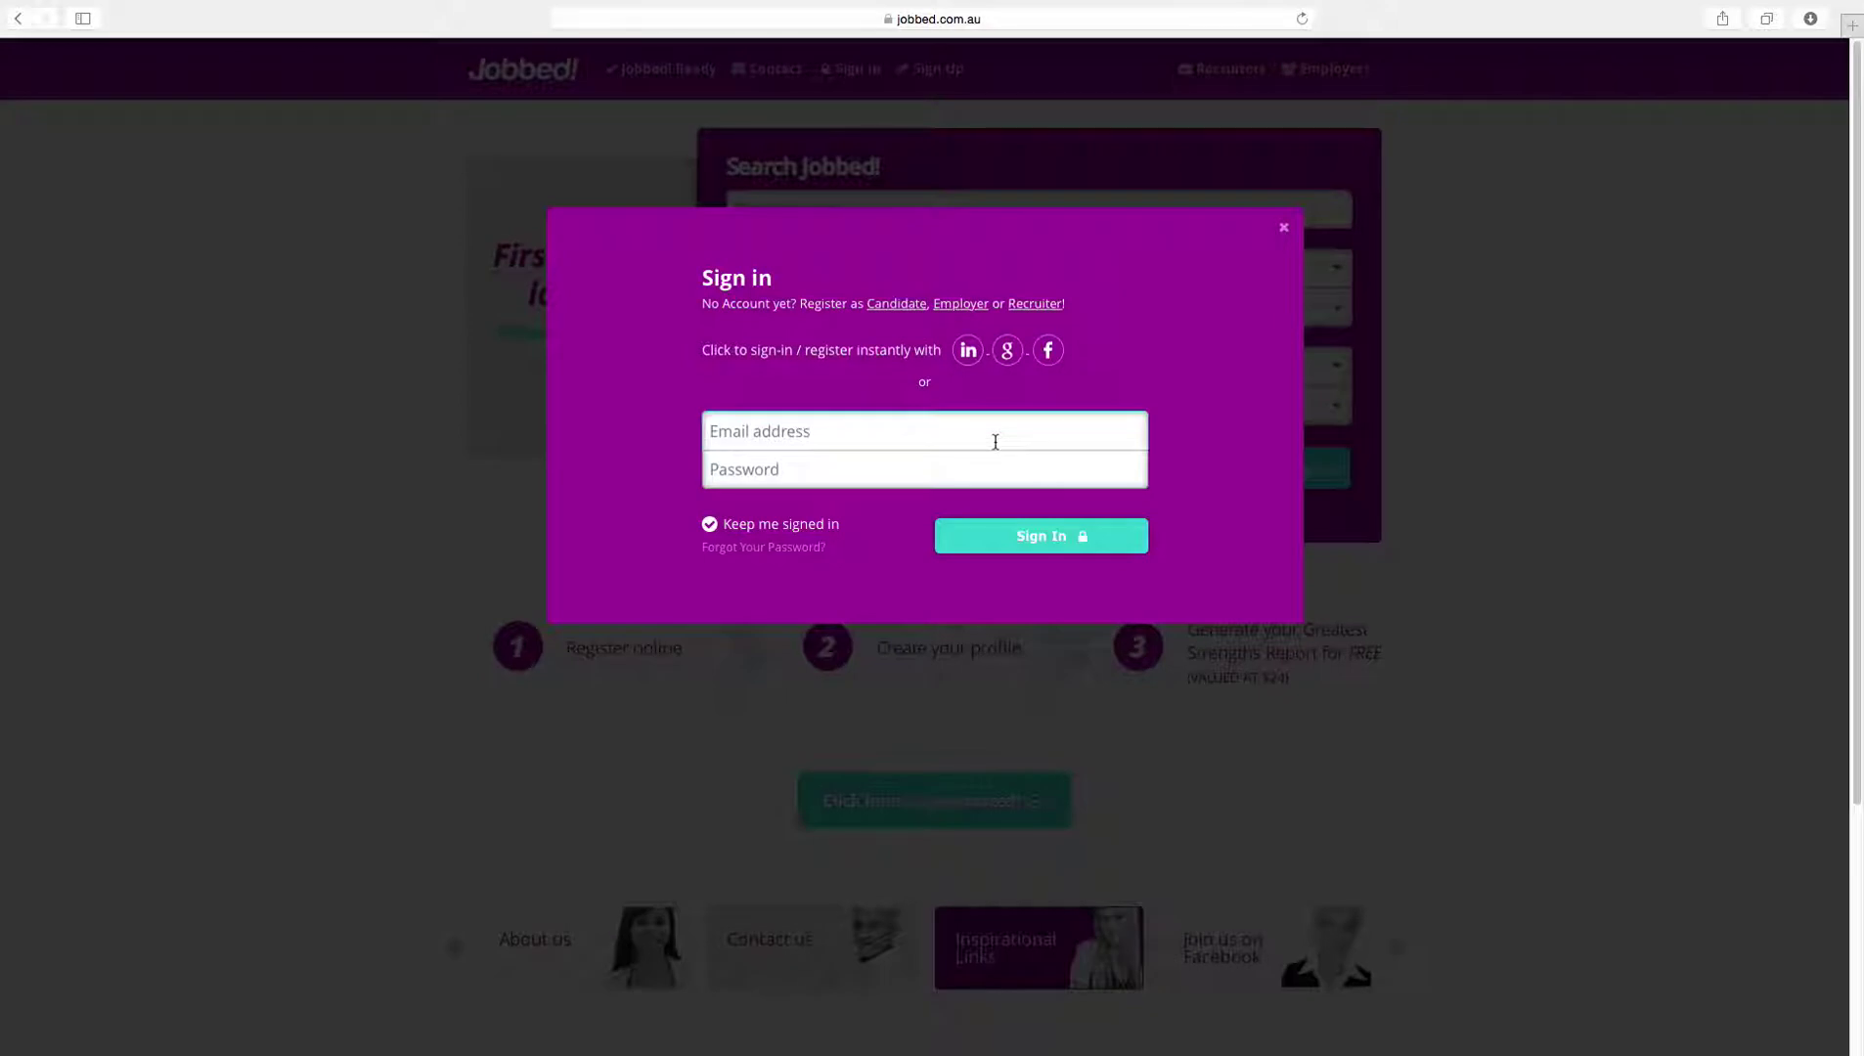
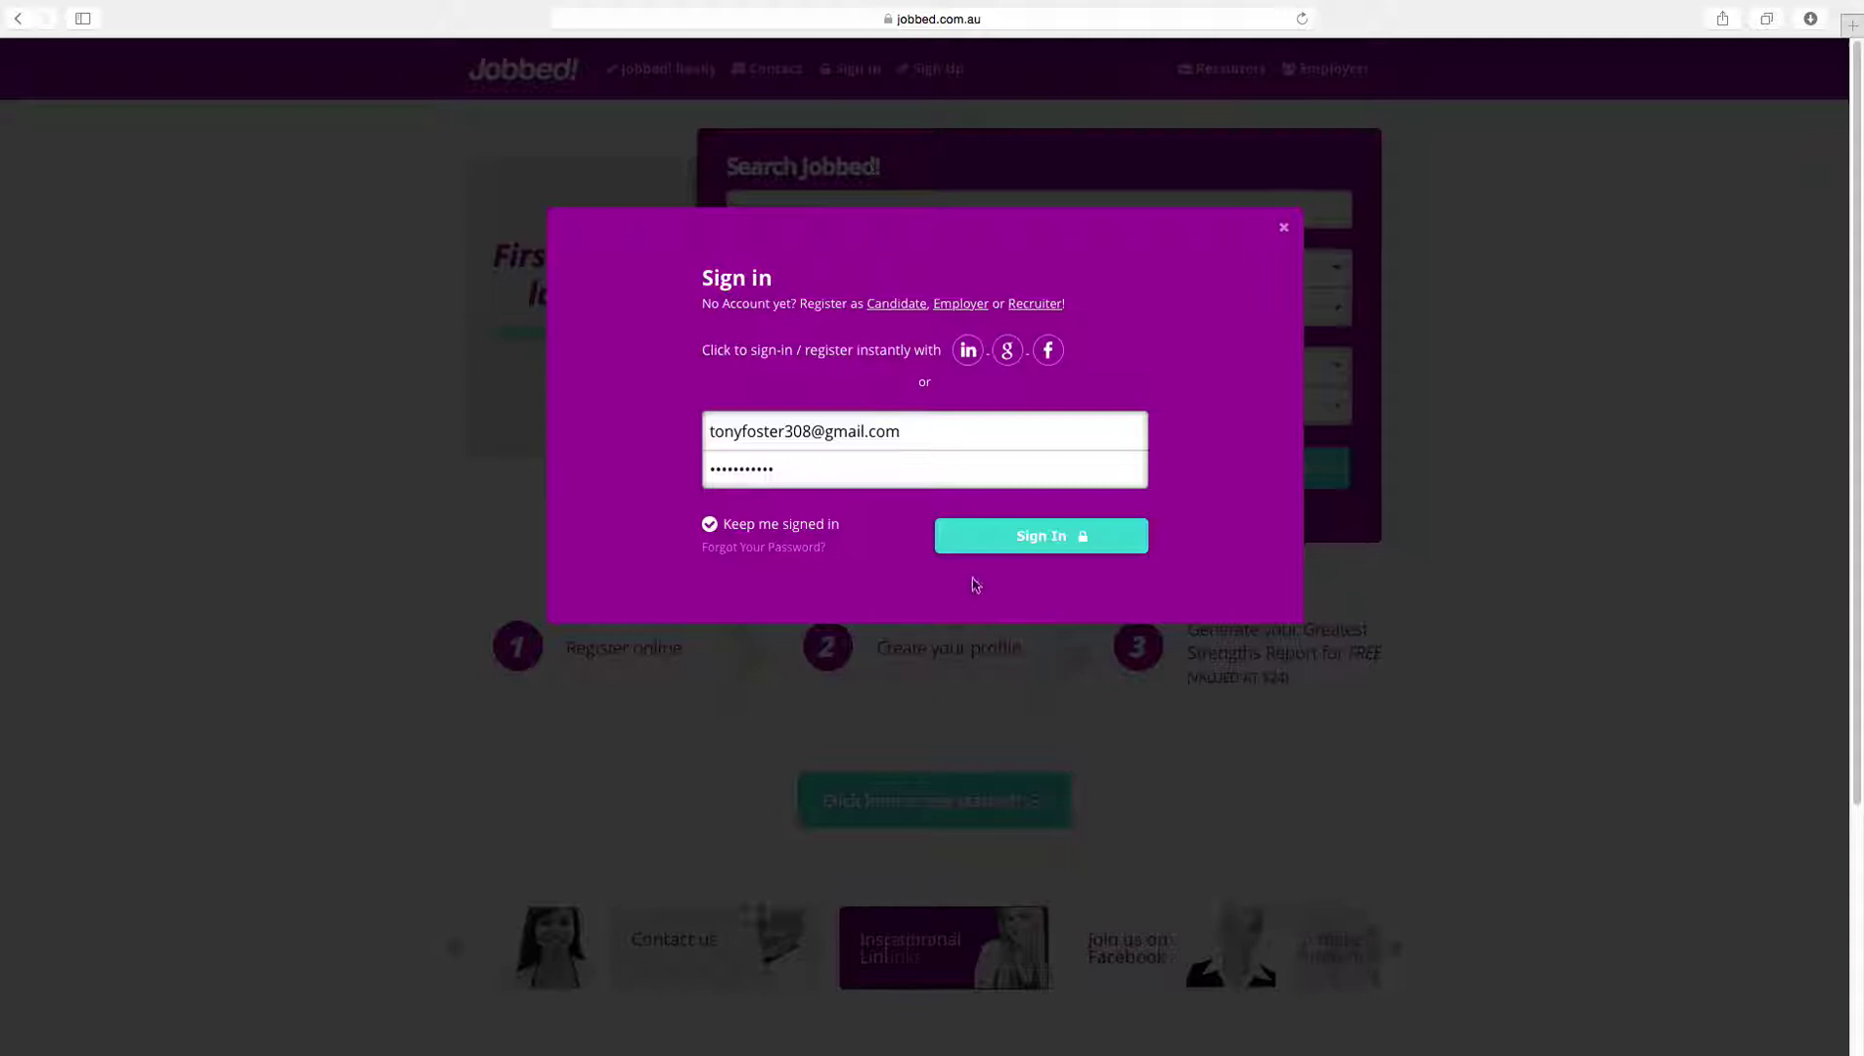
click(1036, 538)
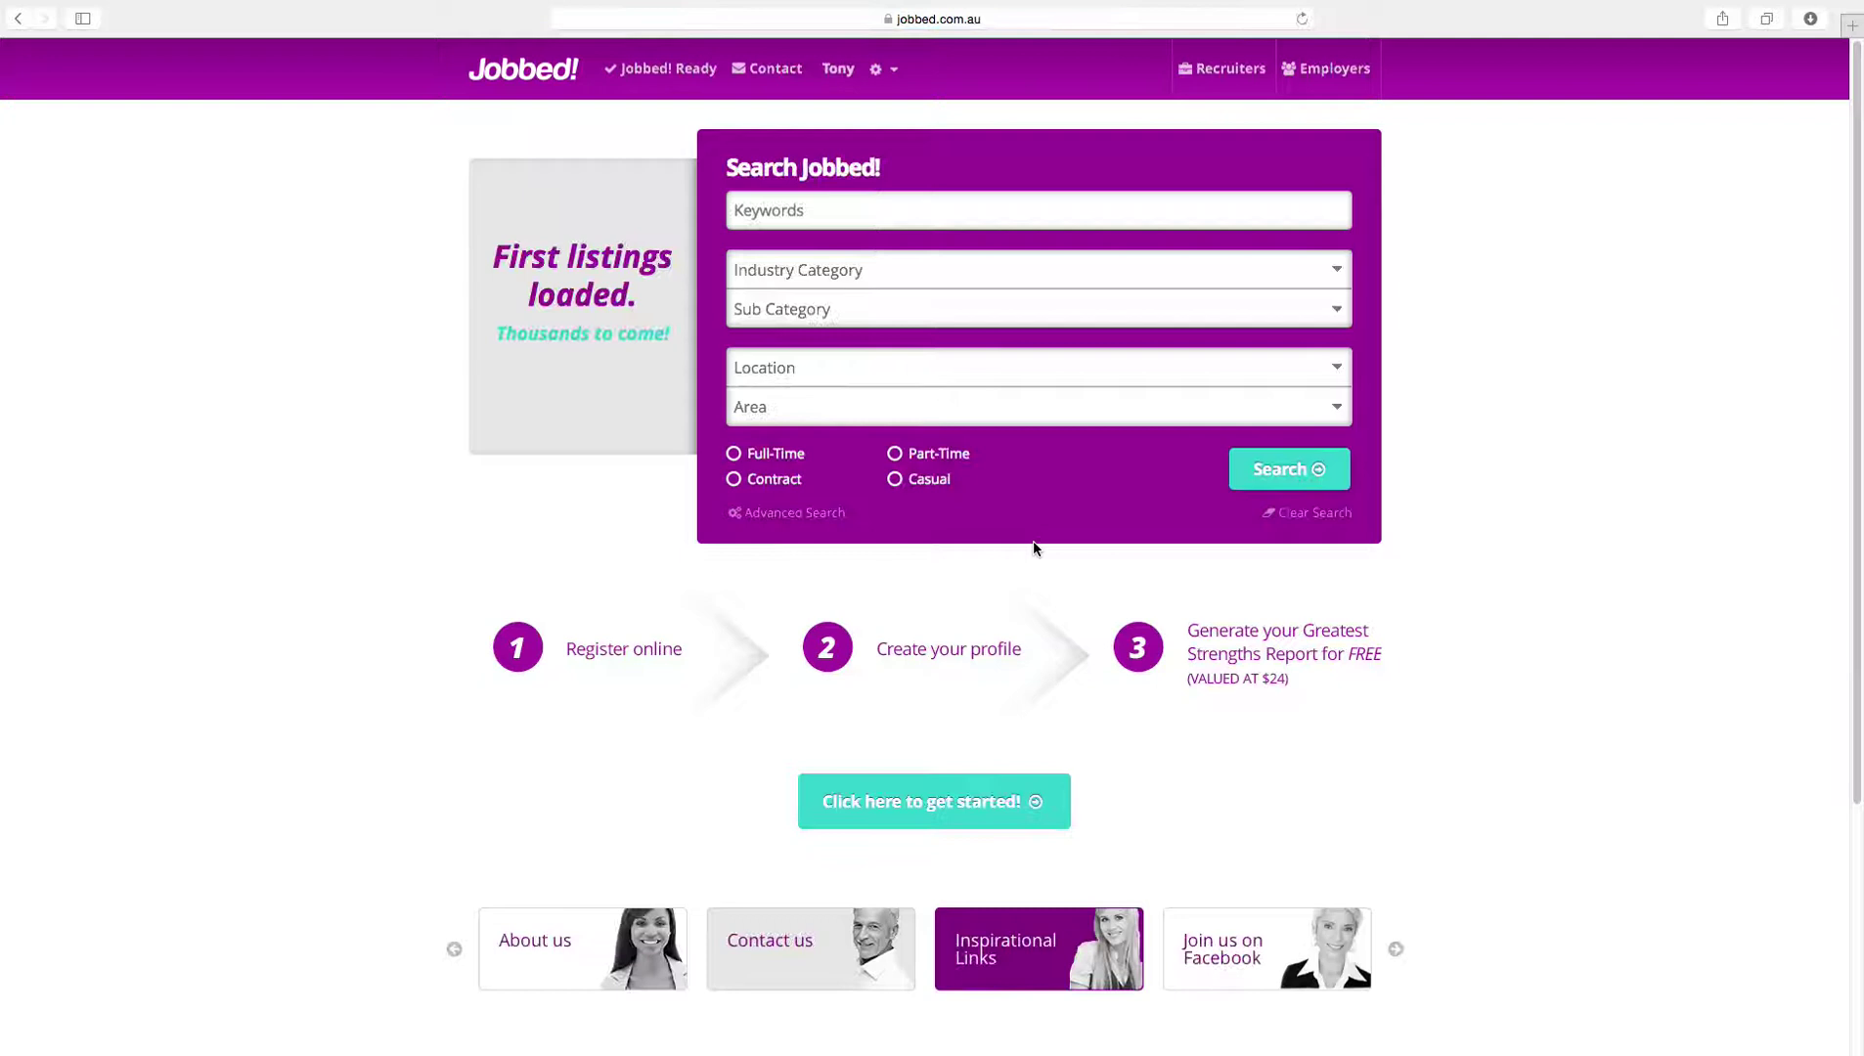
Step: Open My Profile from the gear menu next to the user name
click(897, 73)
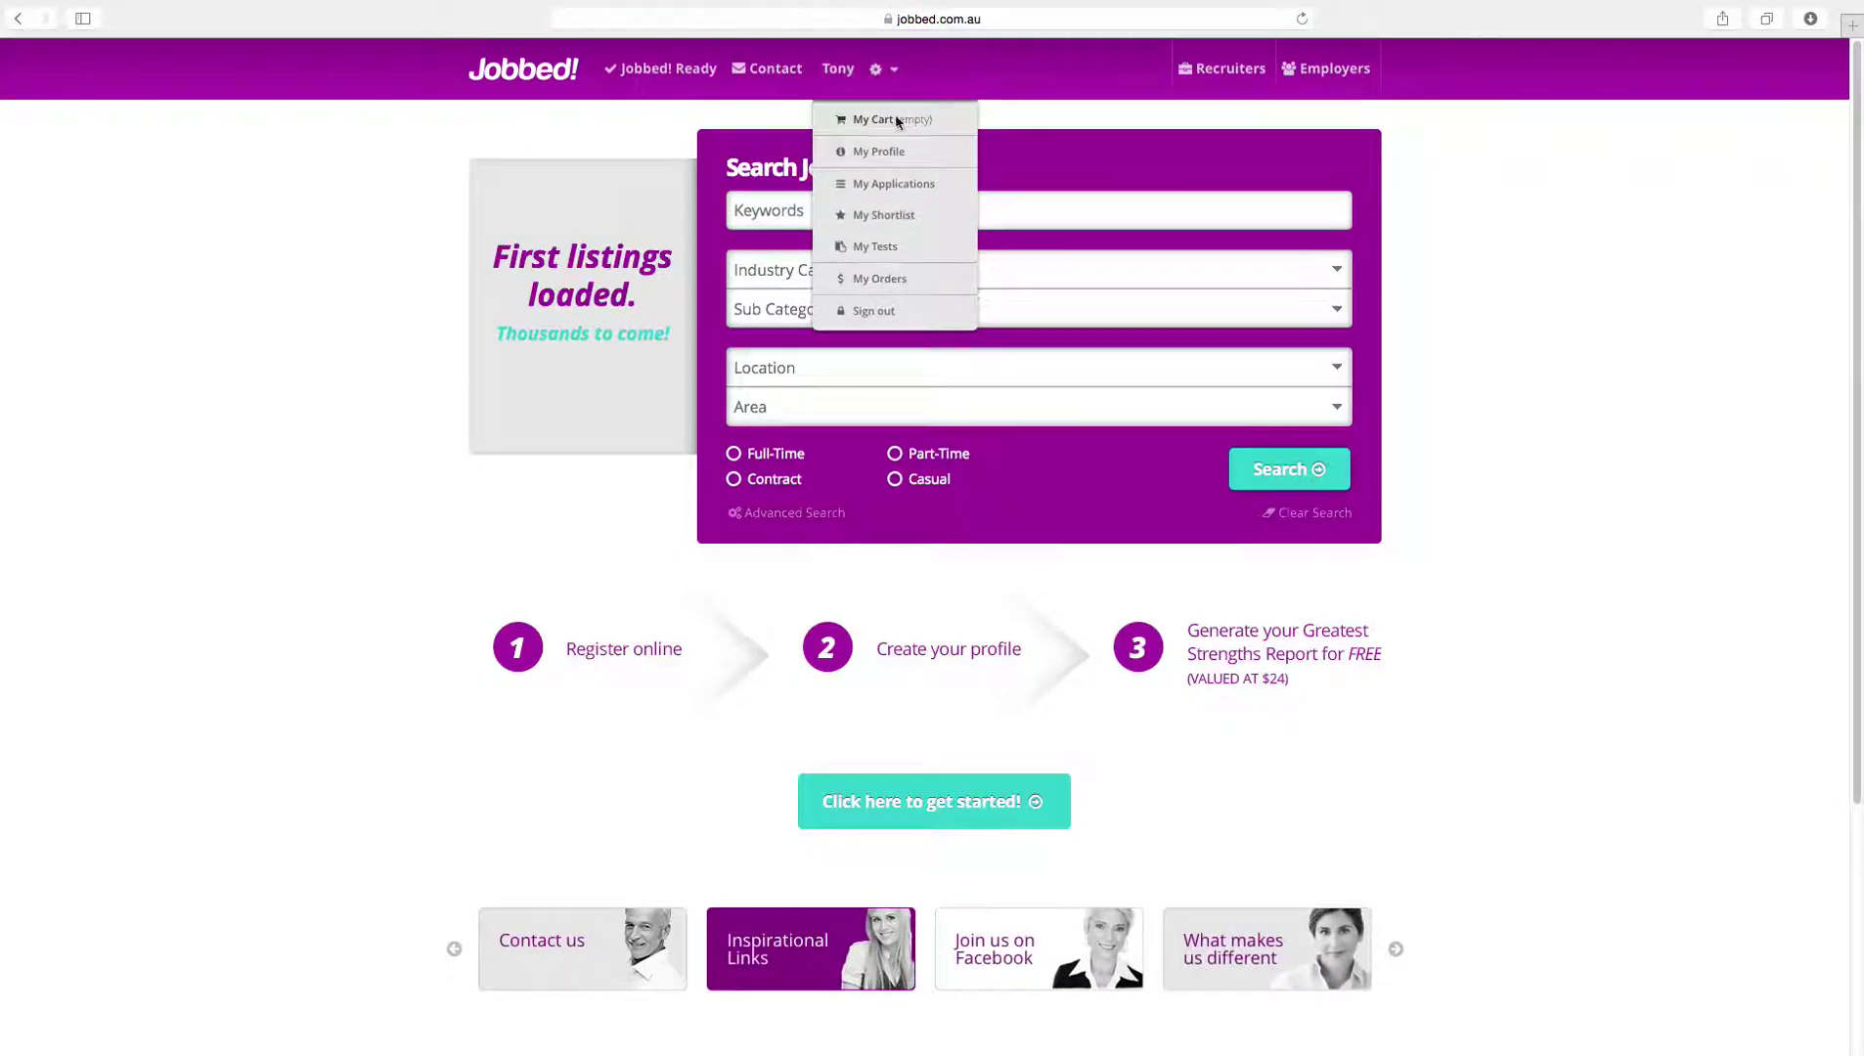
click(897, 153)
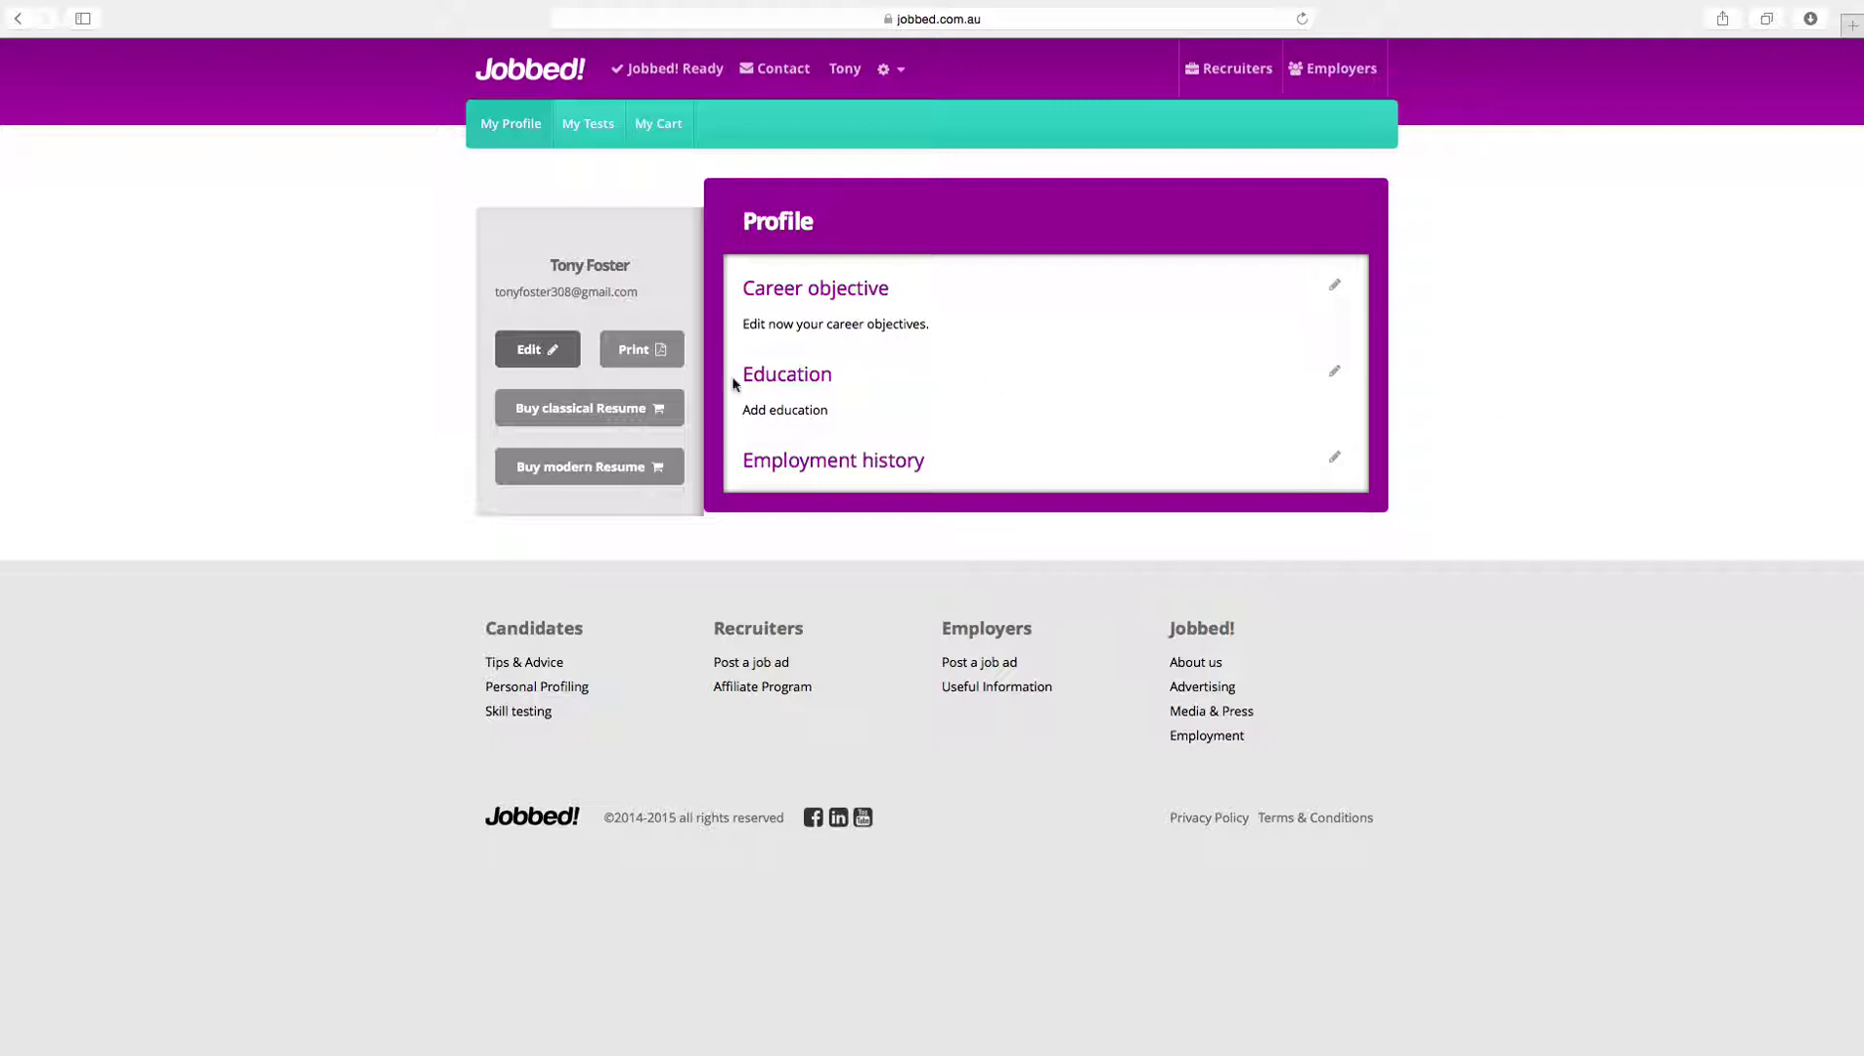
Step: Edit the profile, save Personal Data and go to the Contact Info section
click(537, 351)
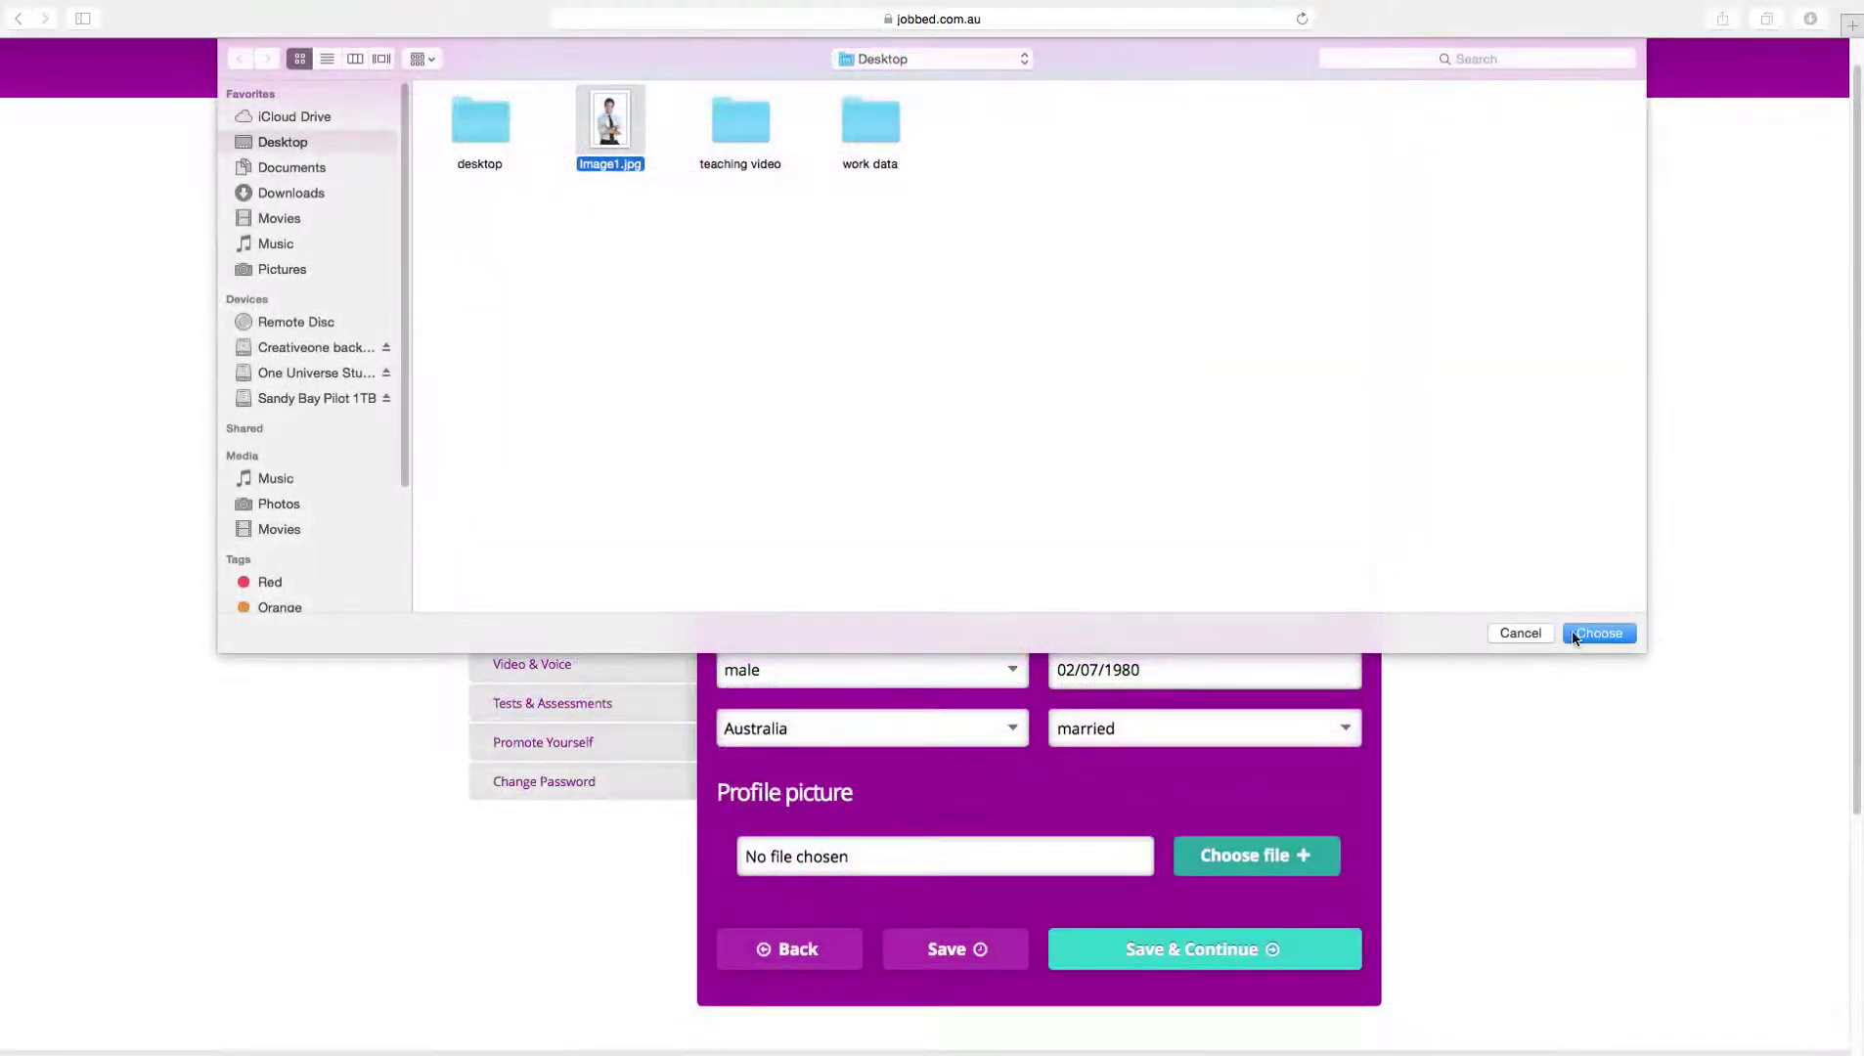
click(1598, 633)
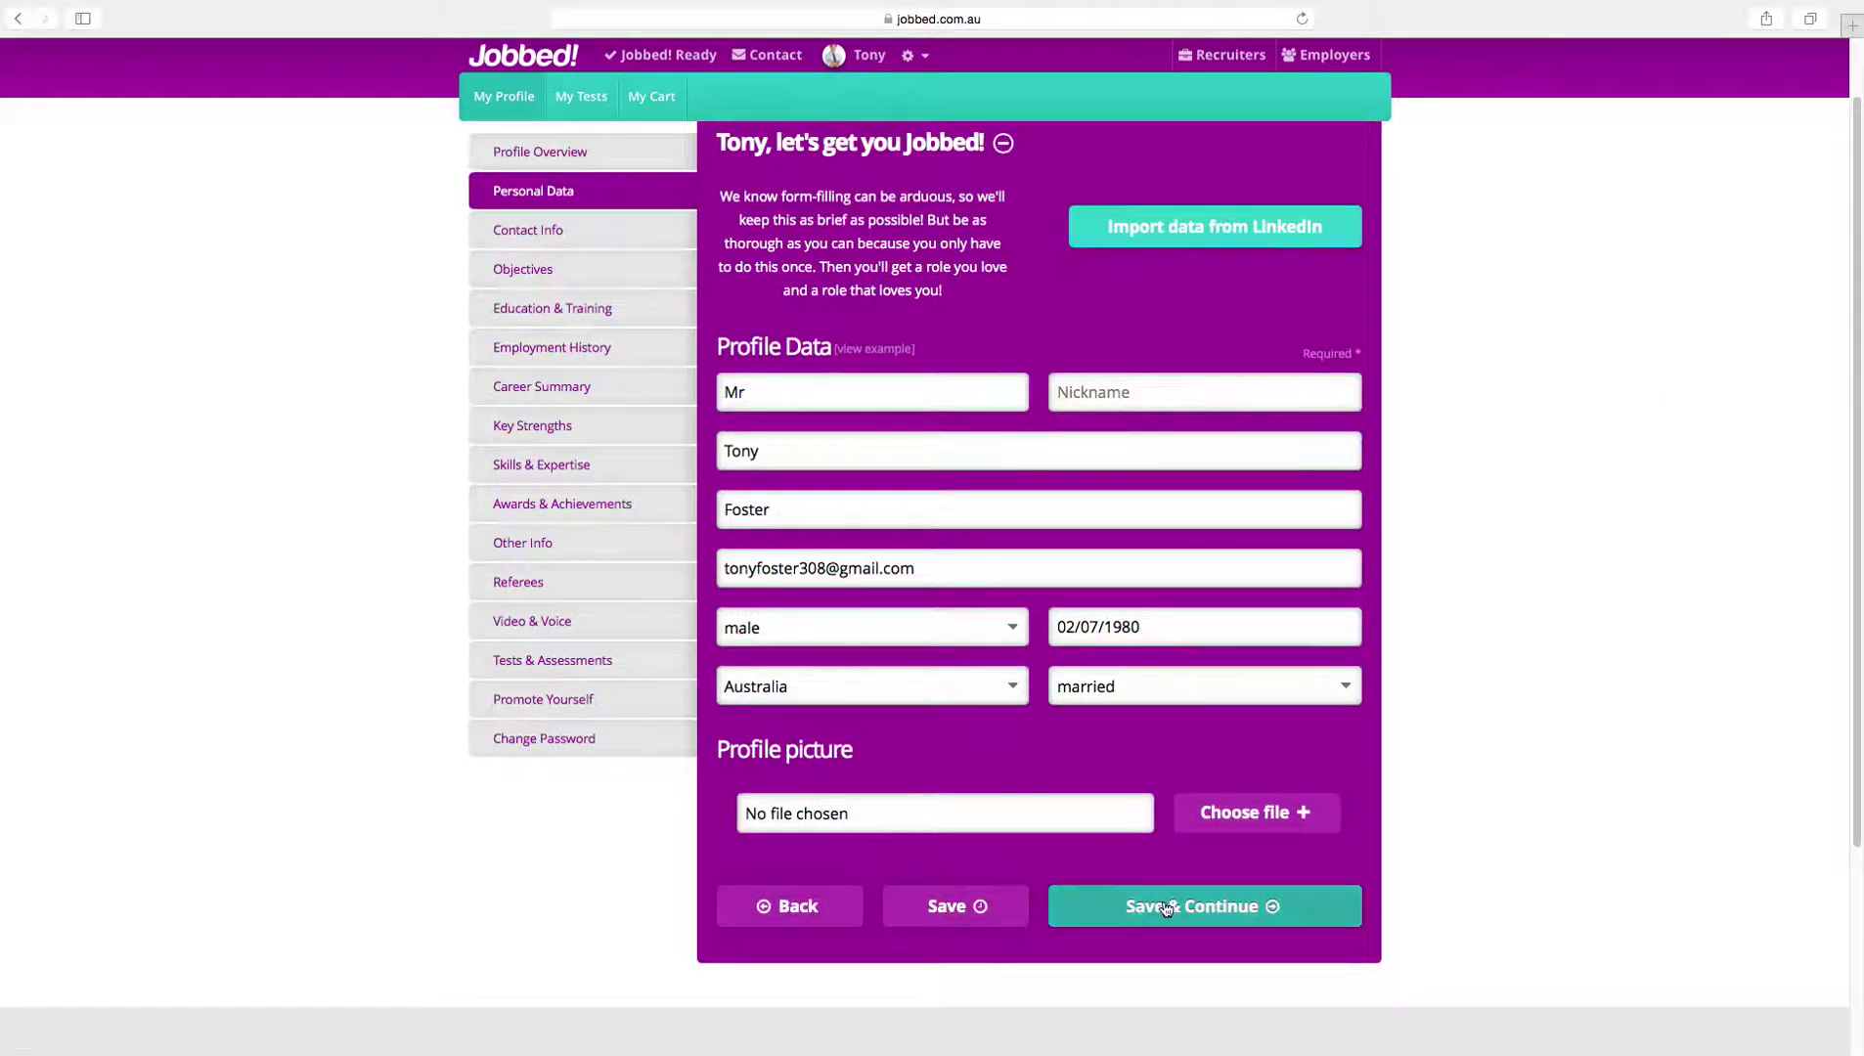
click(1165, 910)
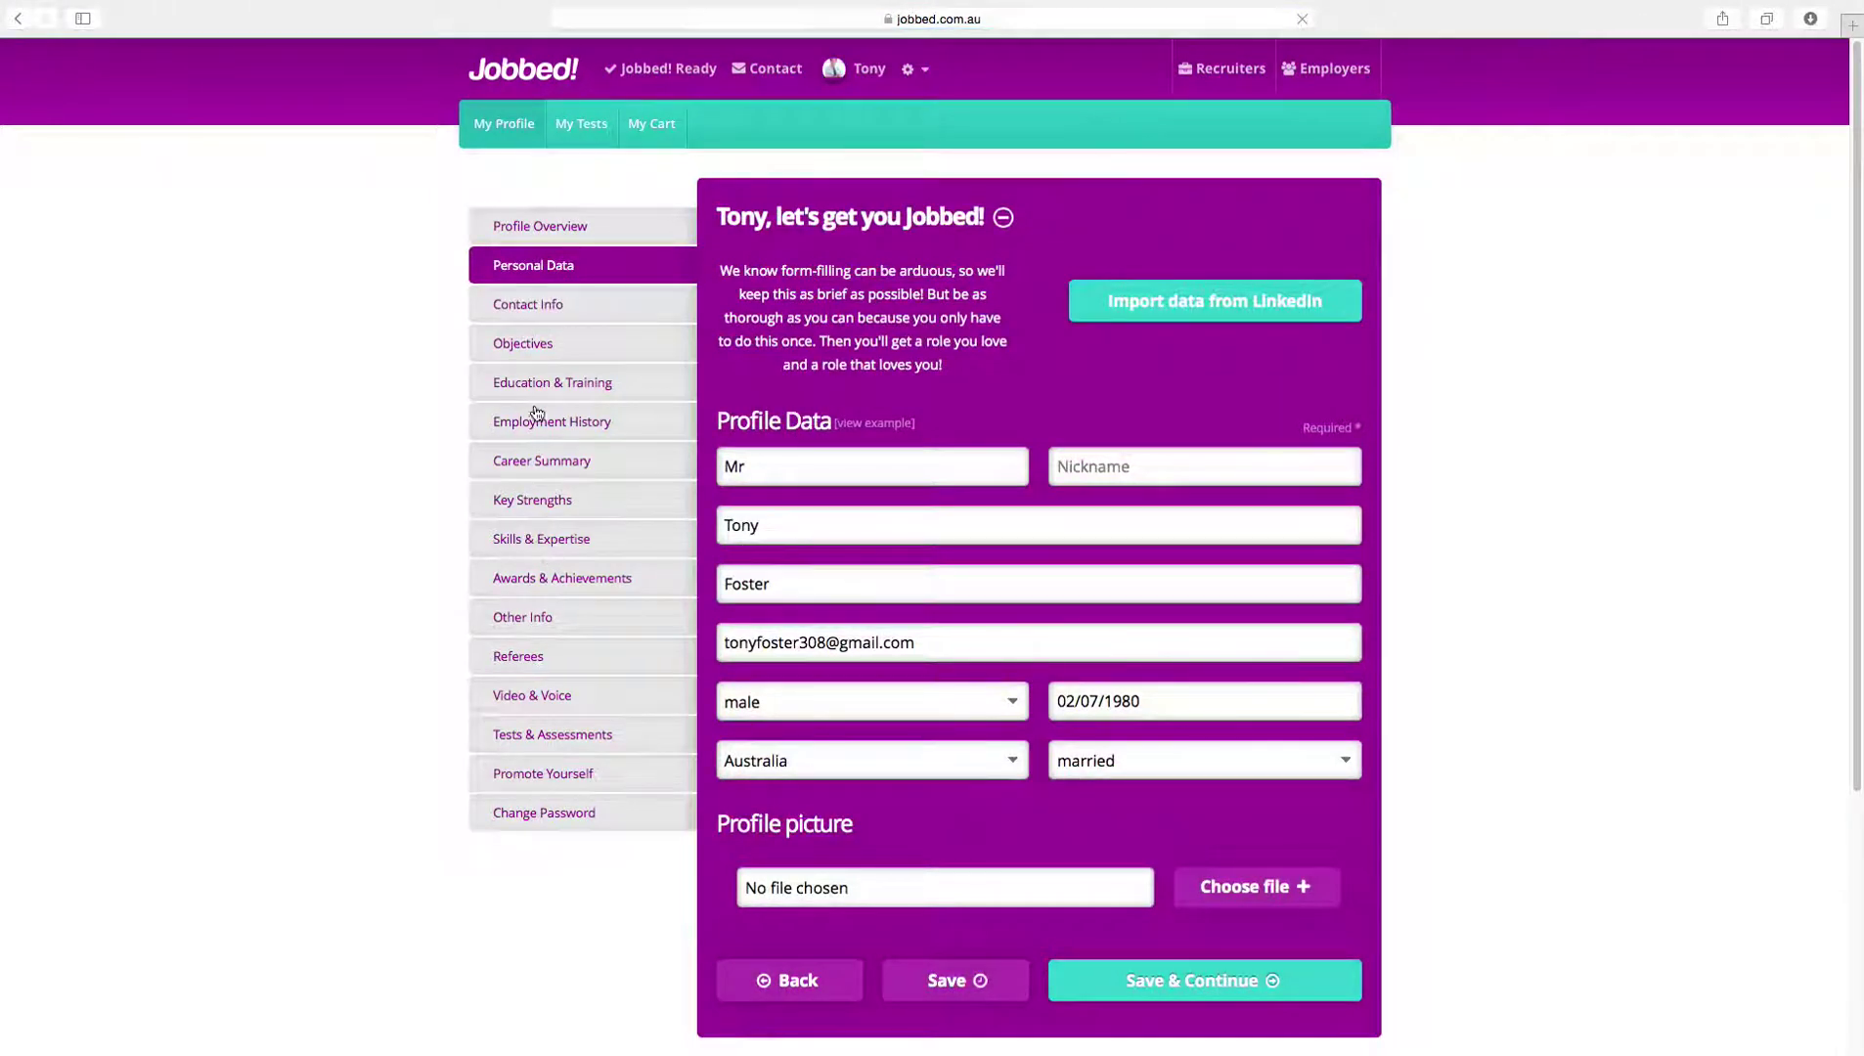
click(533, 314)
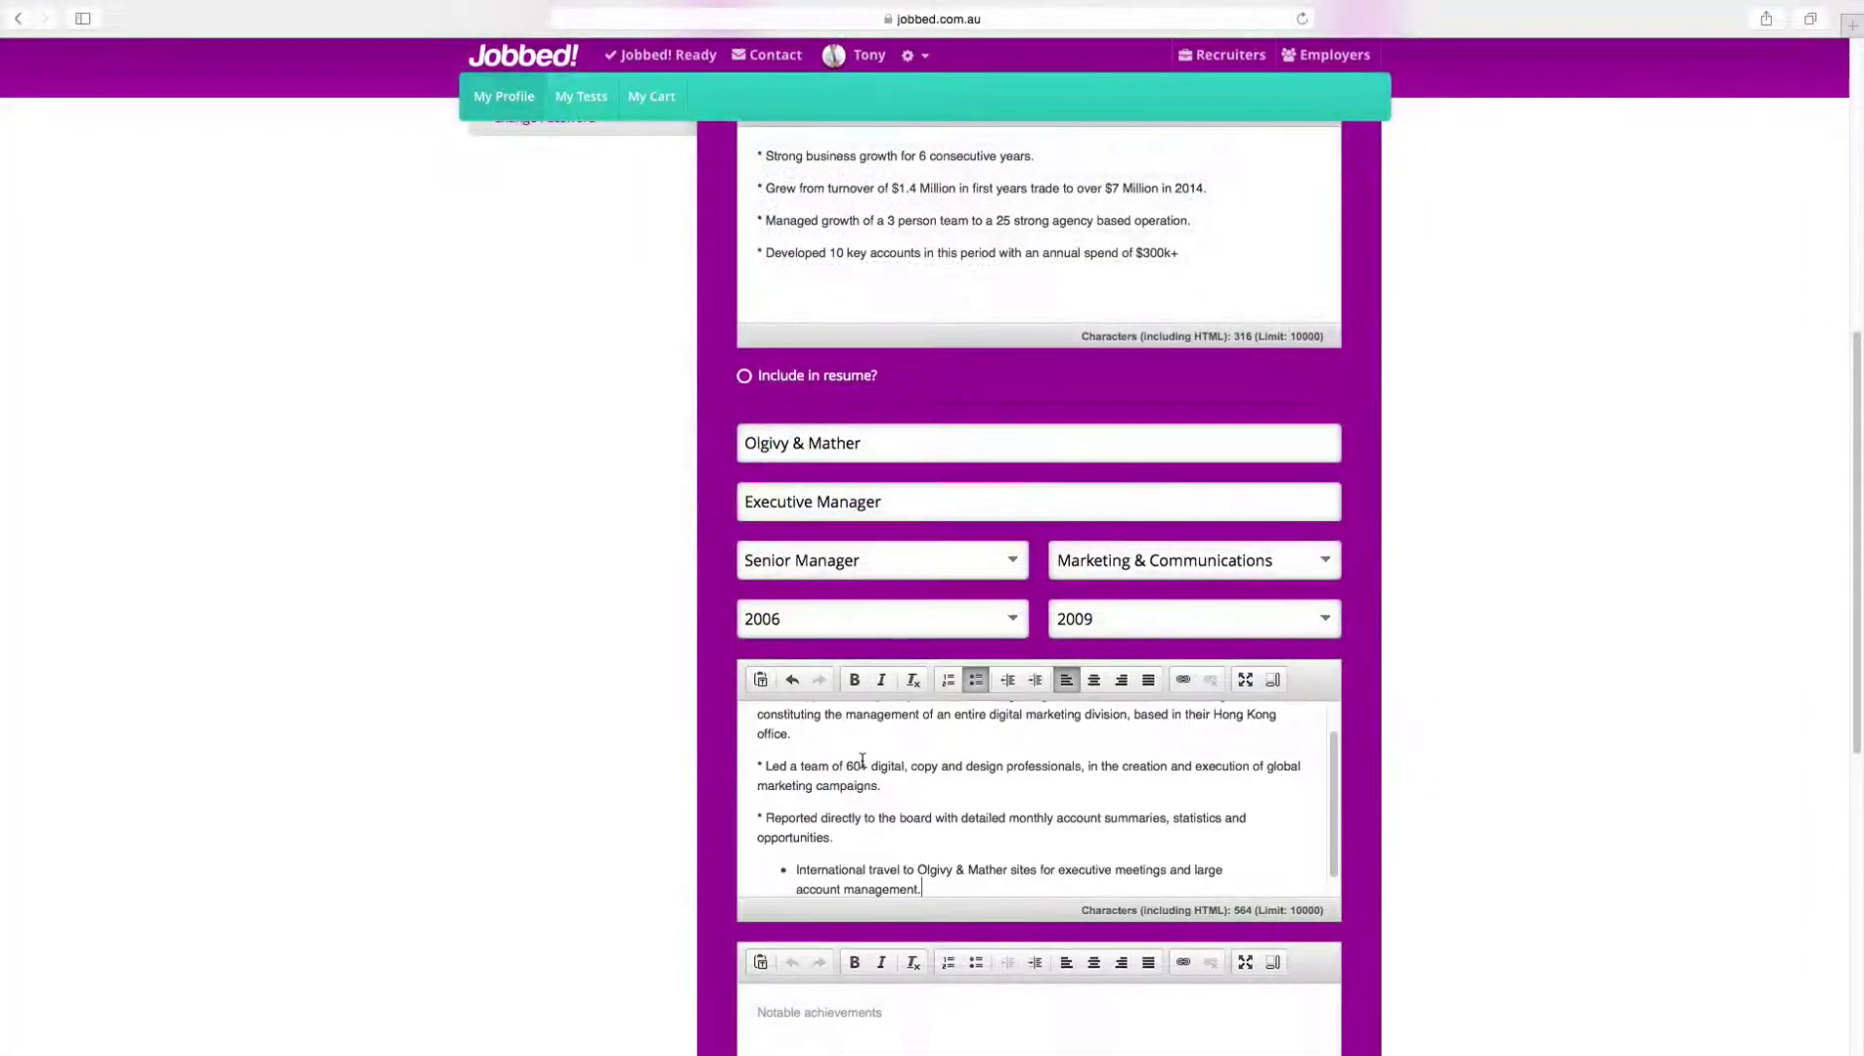
Step: Add another entry under General skills in Skills & Expertise
scroll(865, 758, down, 1)
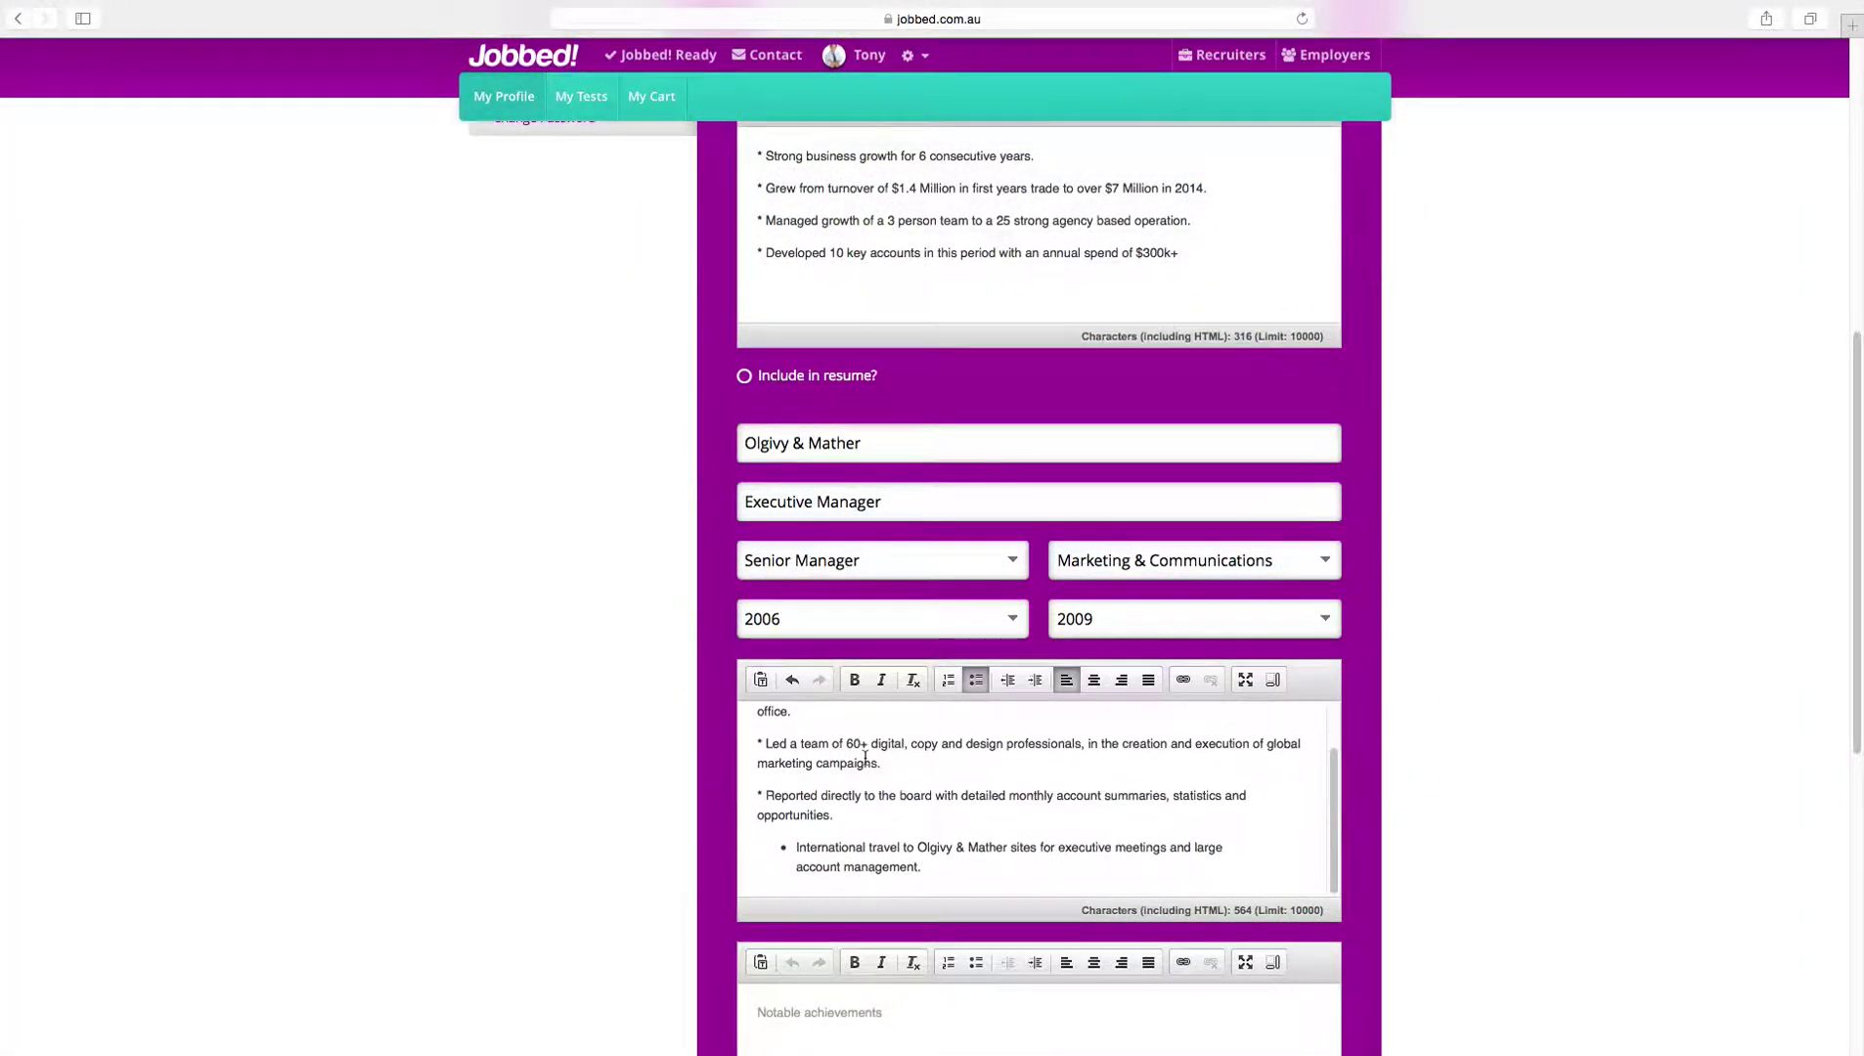
scroll(864, 758, down, 3)
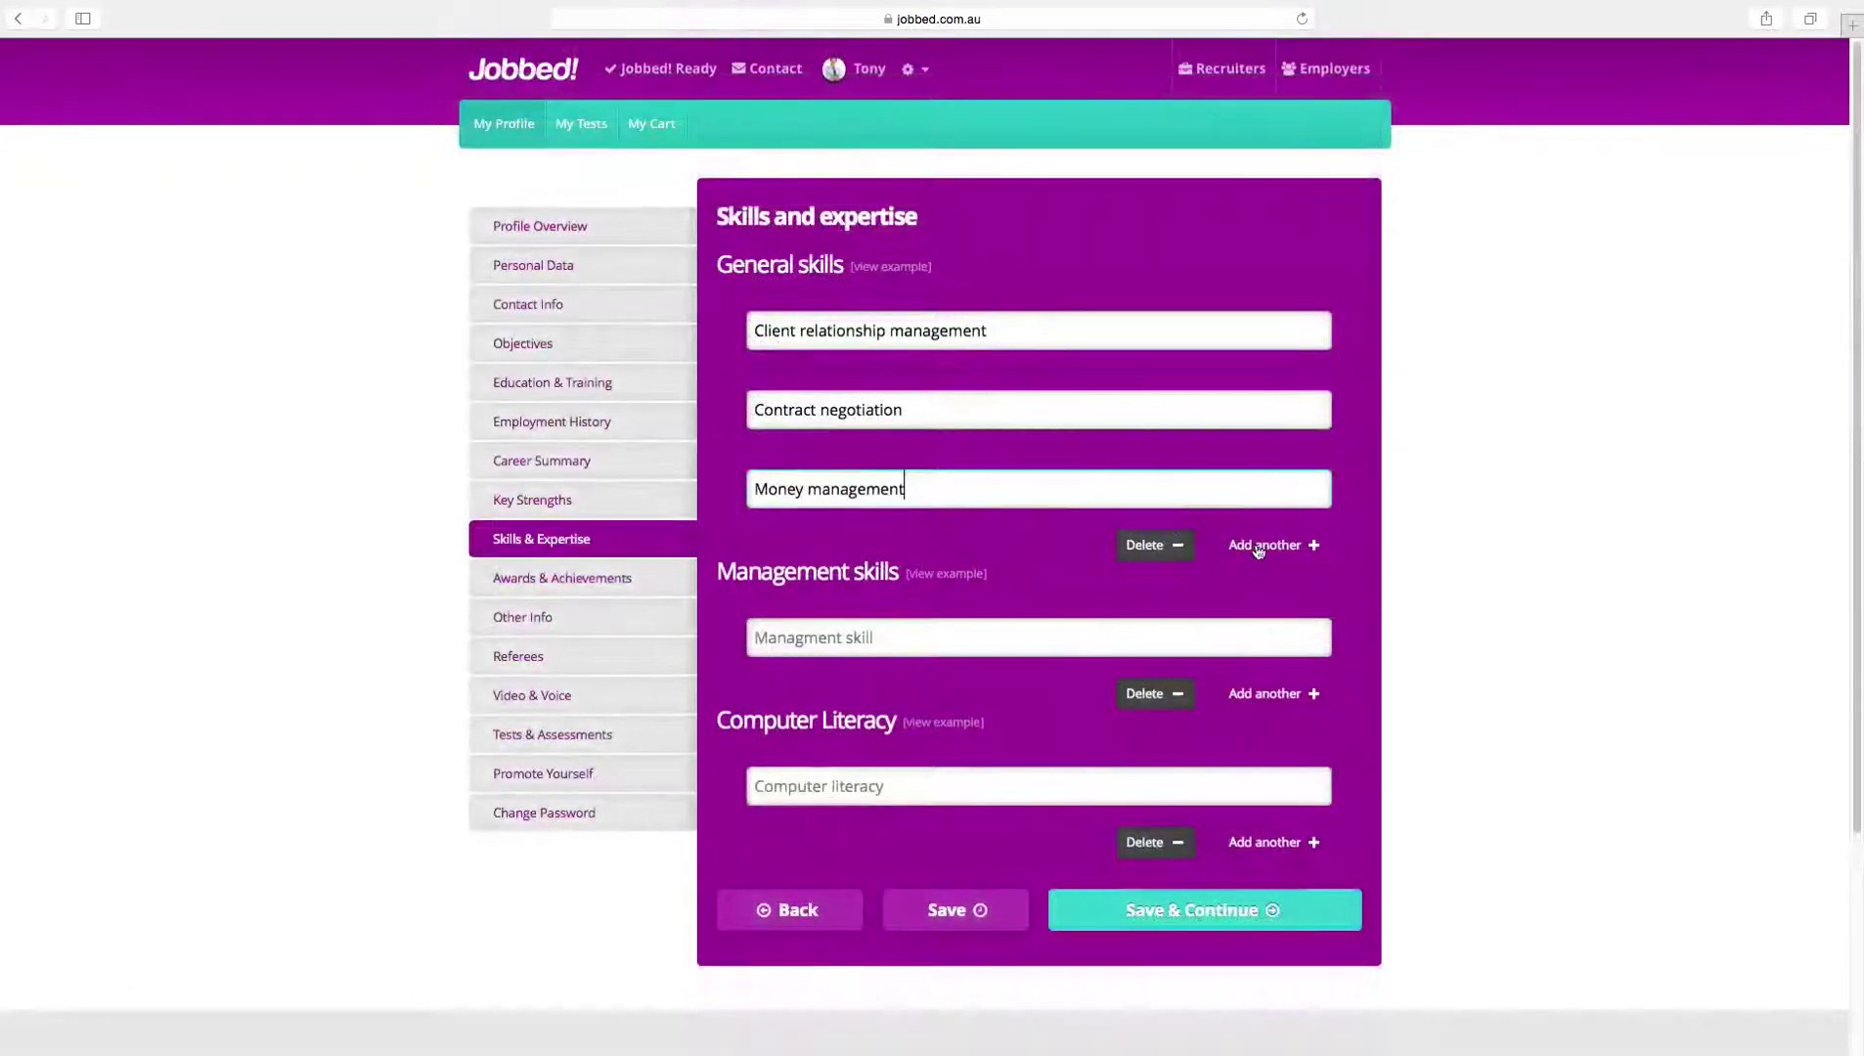
click(1261, 546)
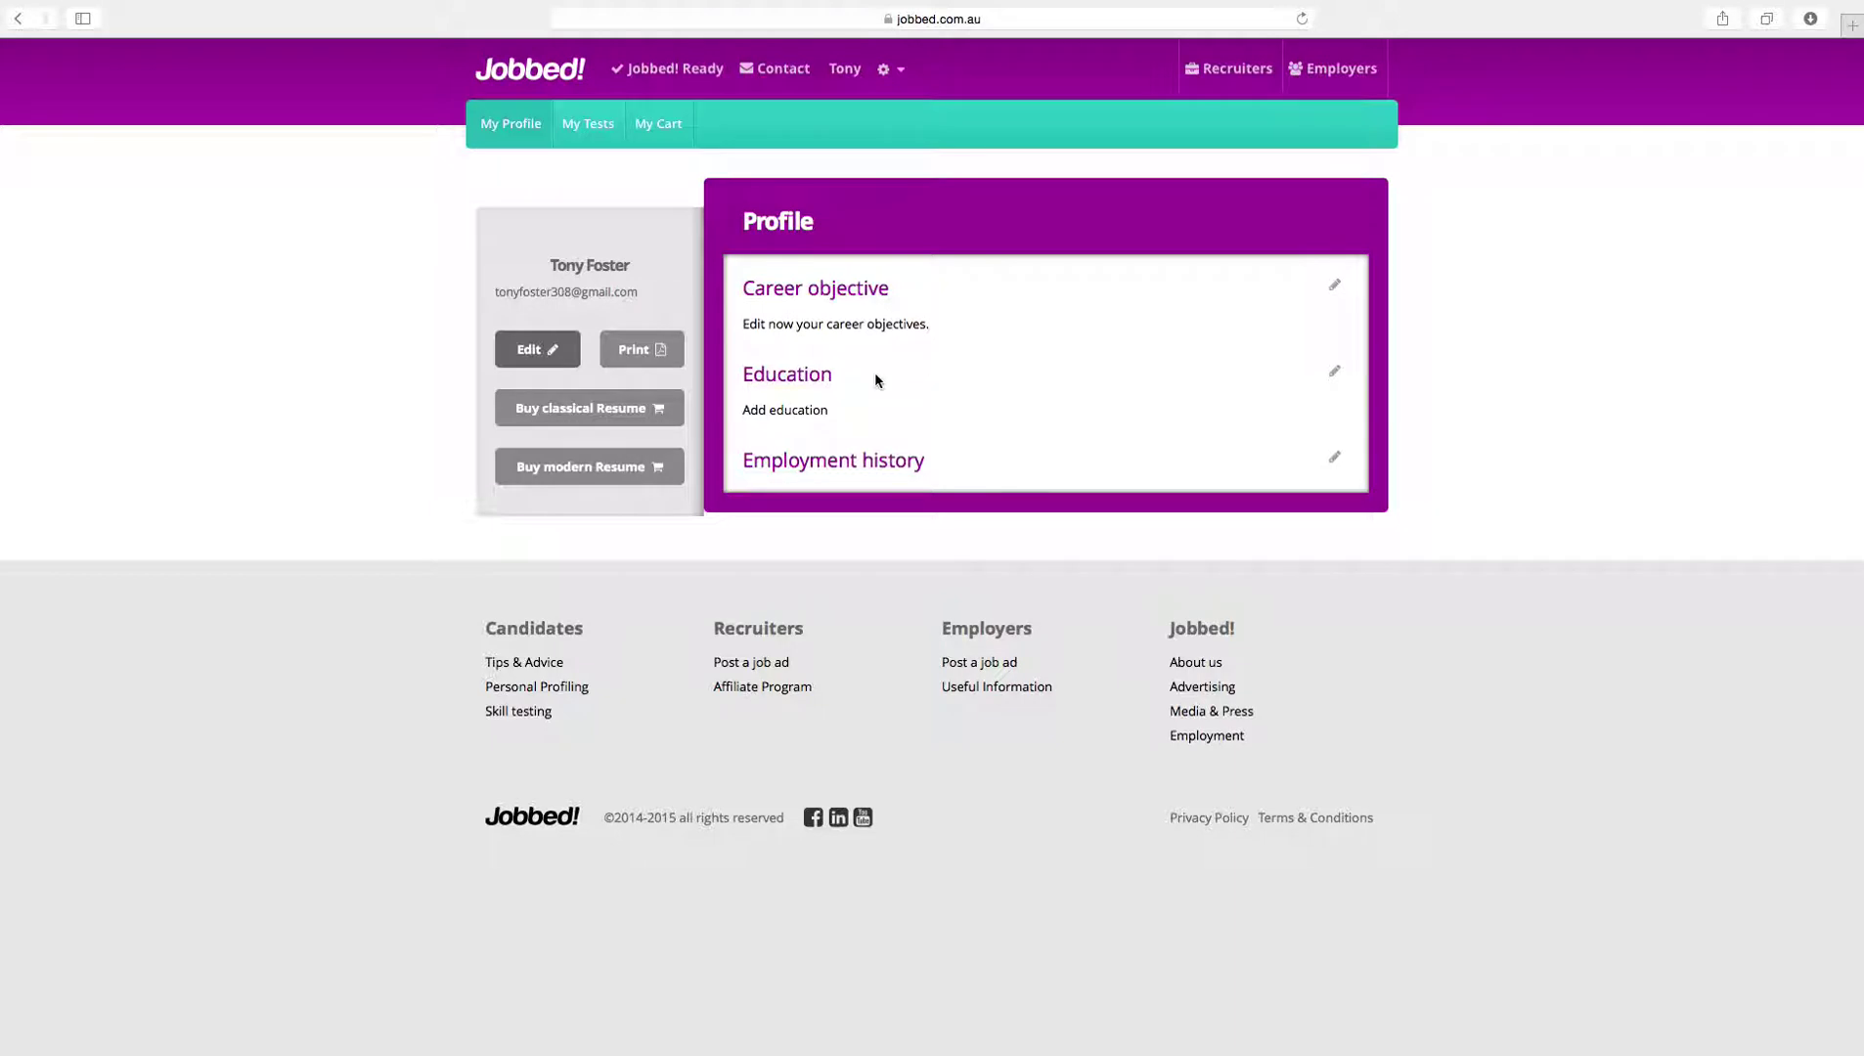
Step: Set the gender to male and choose Image1.jpg as the profile picture
click(536, 360)
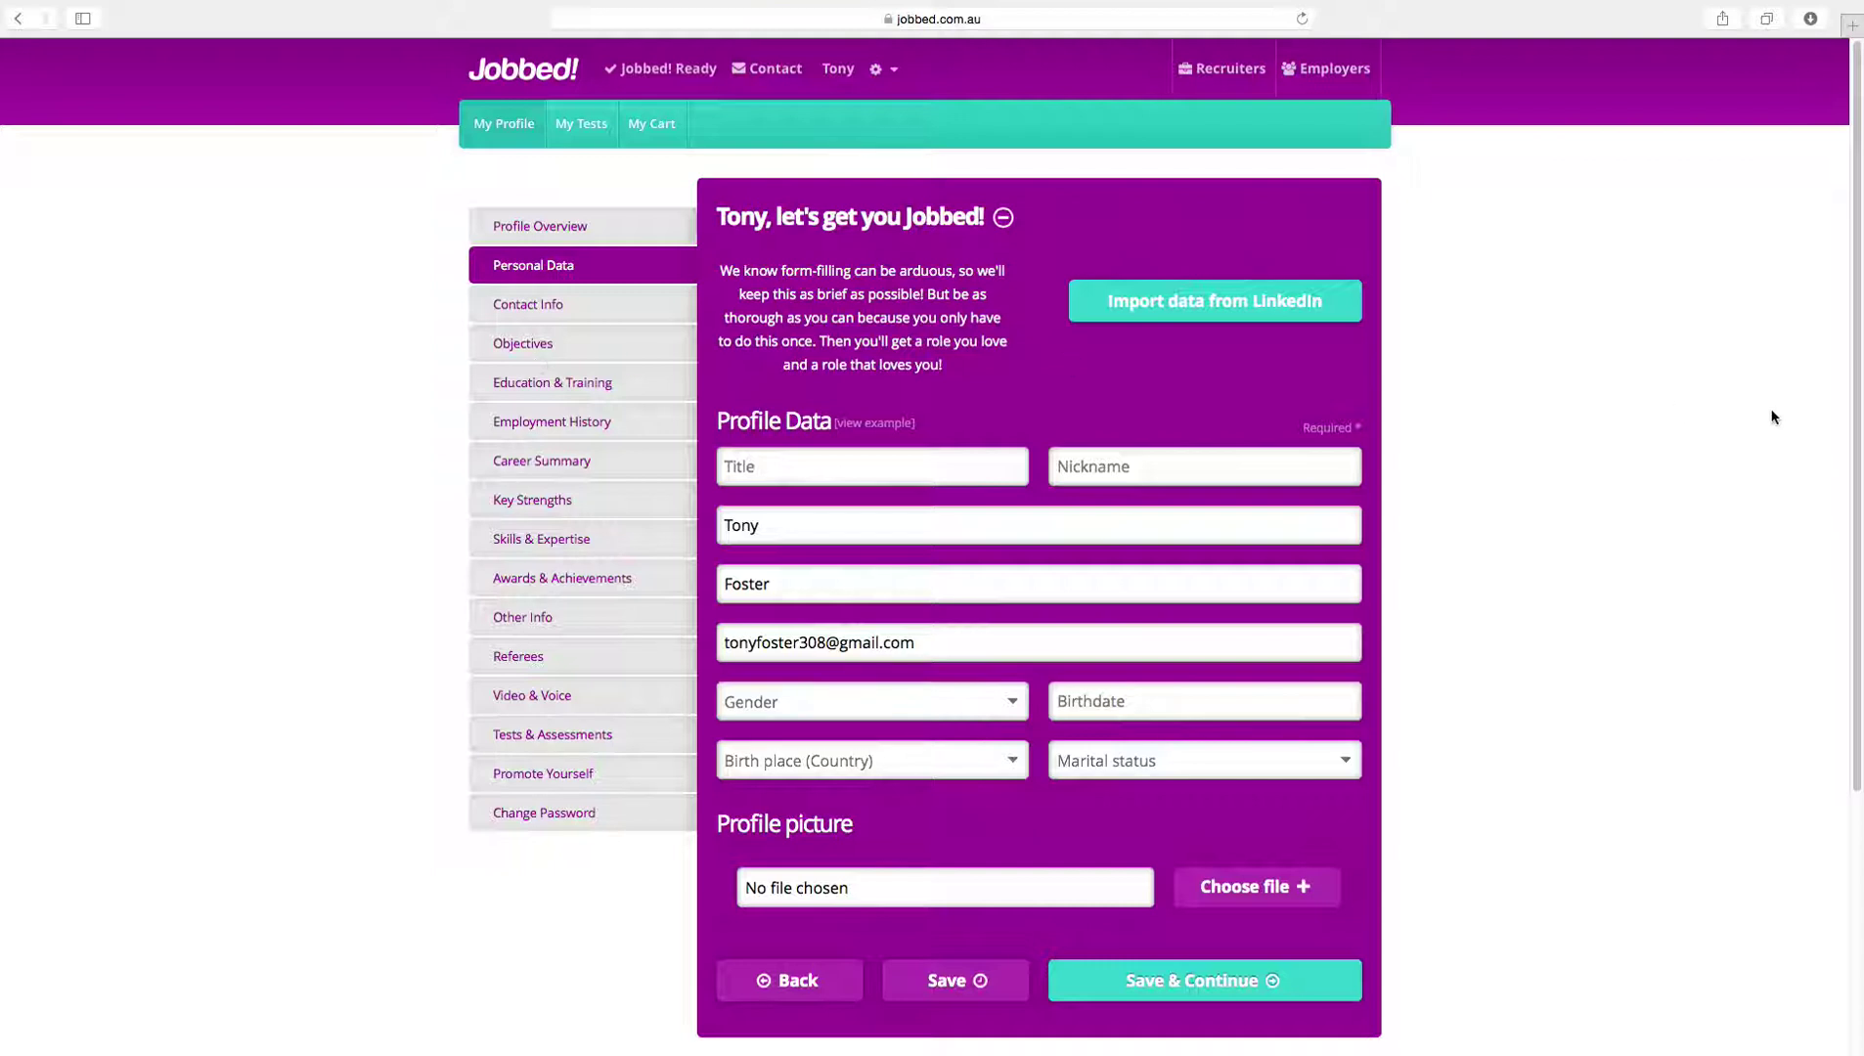
scroll(1772, 418, down, 1)
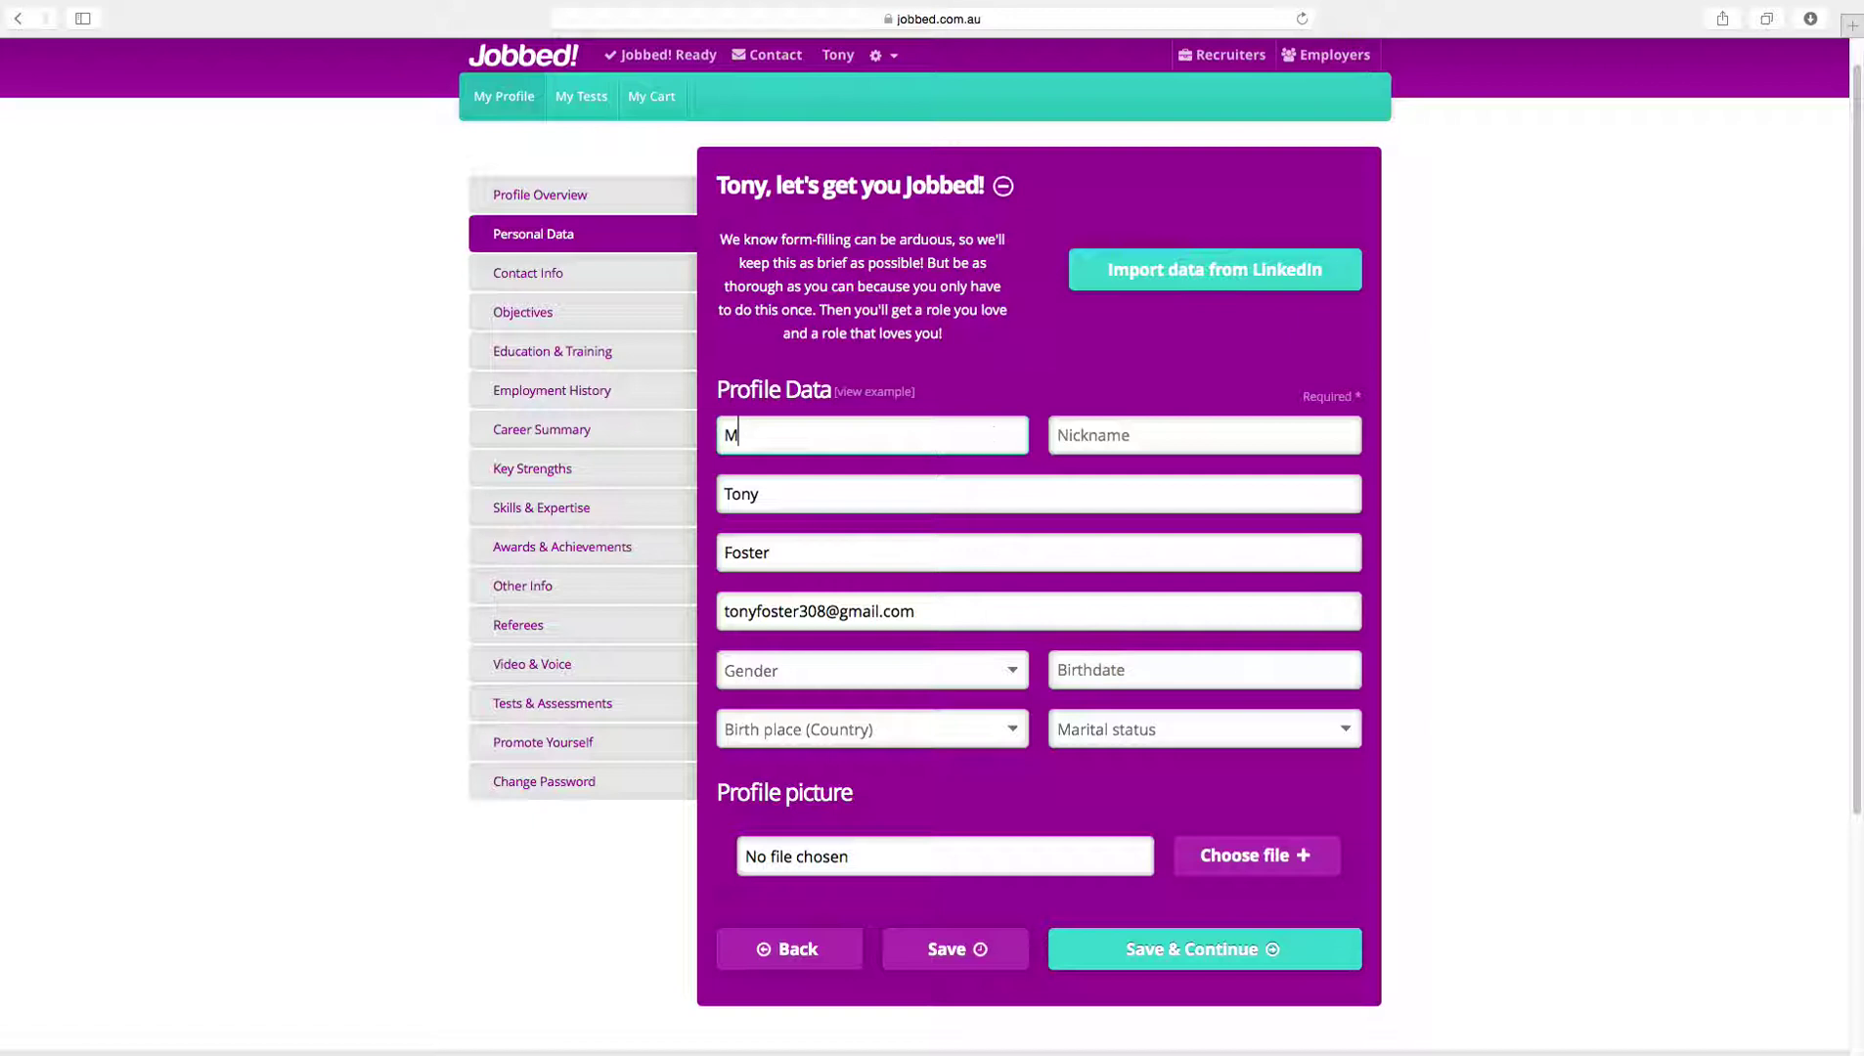
click(858, 669)
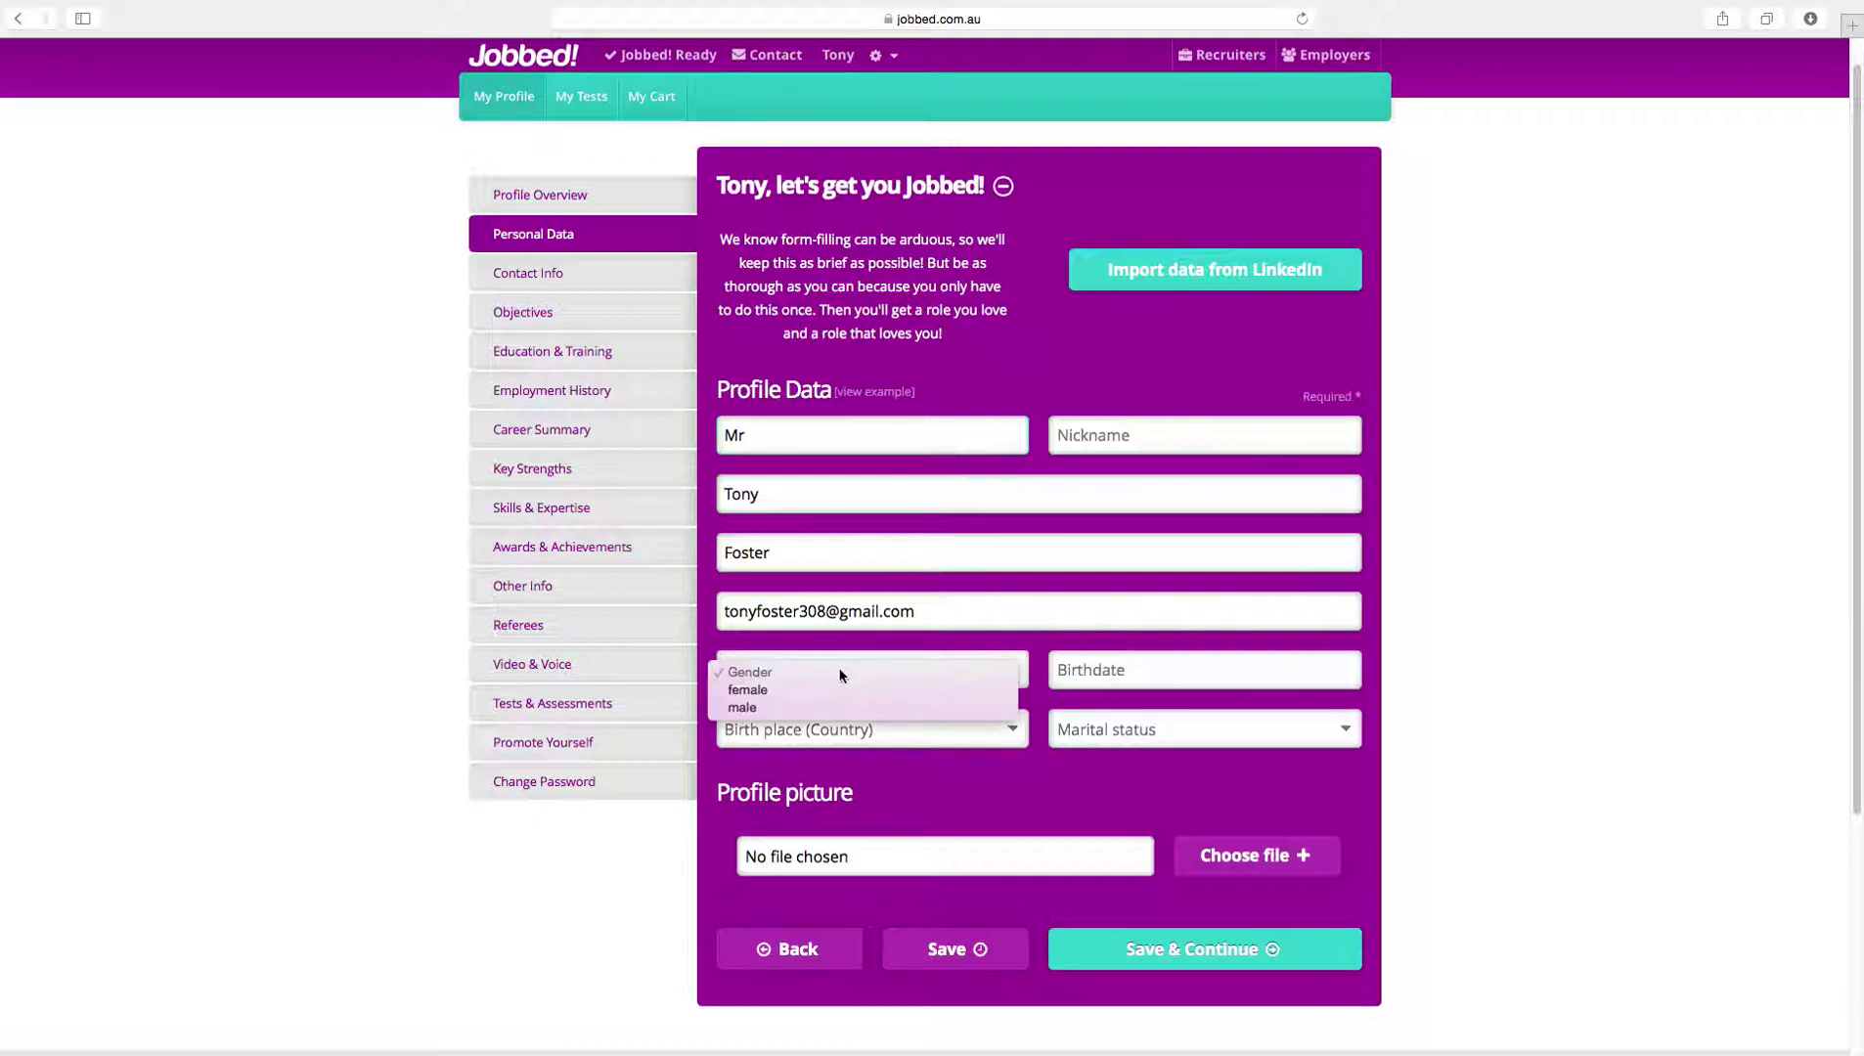
click(786, 710)
click(1116, 663)
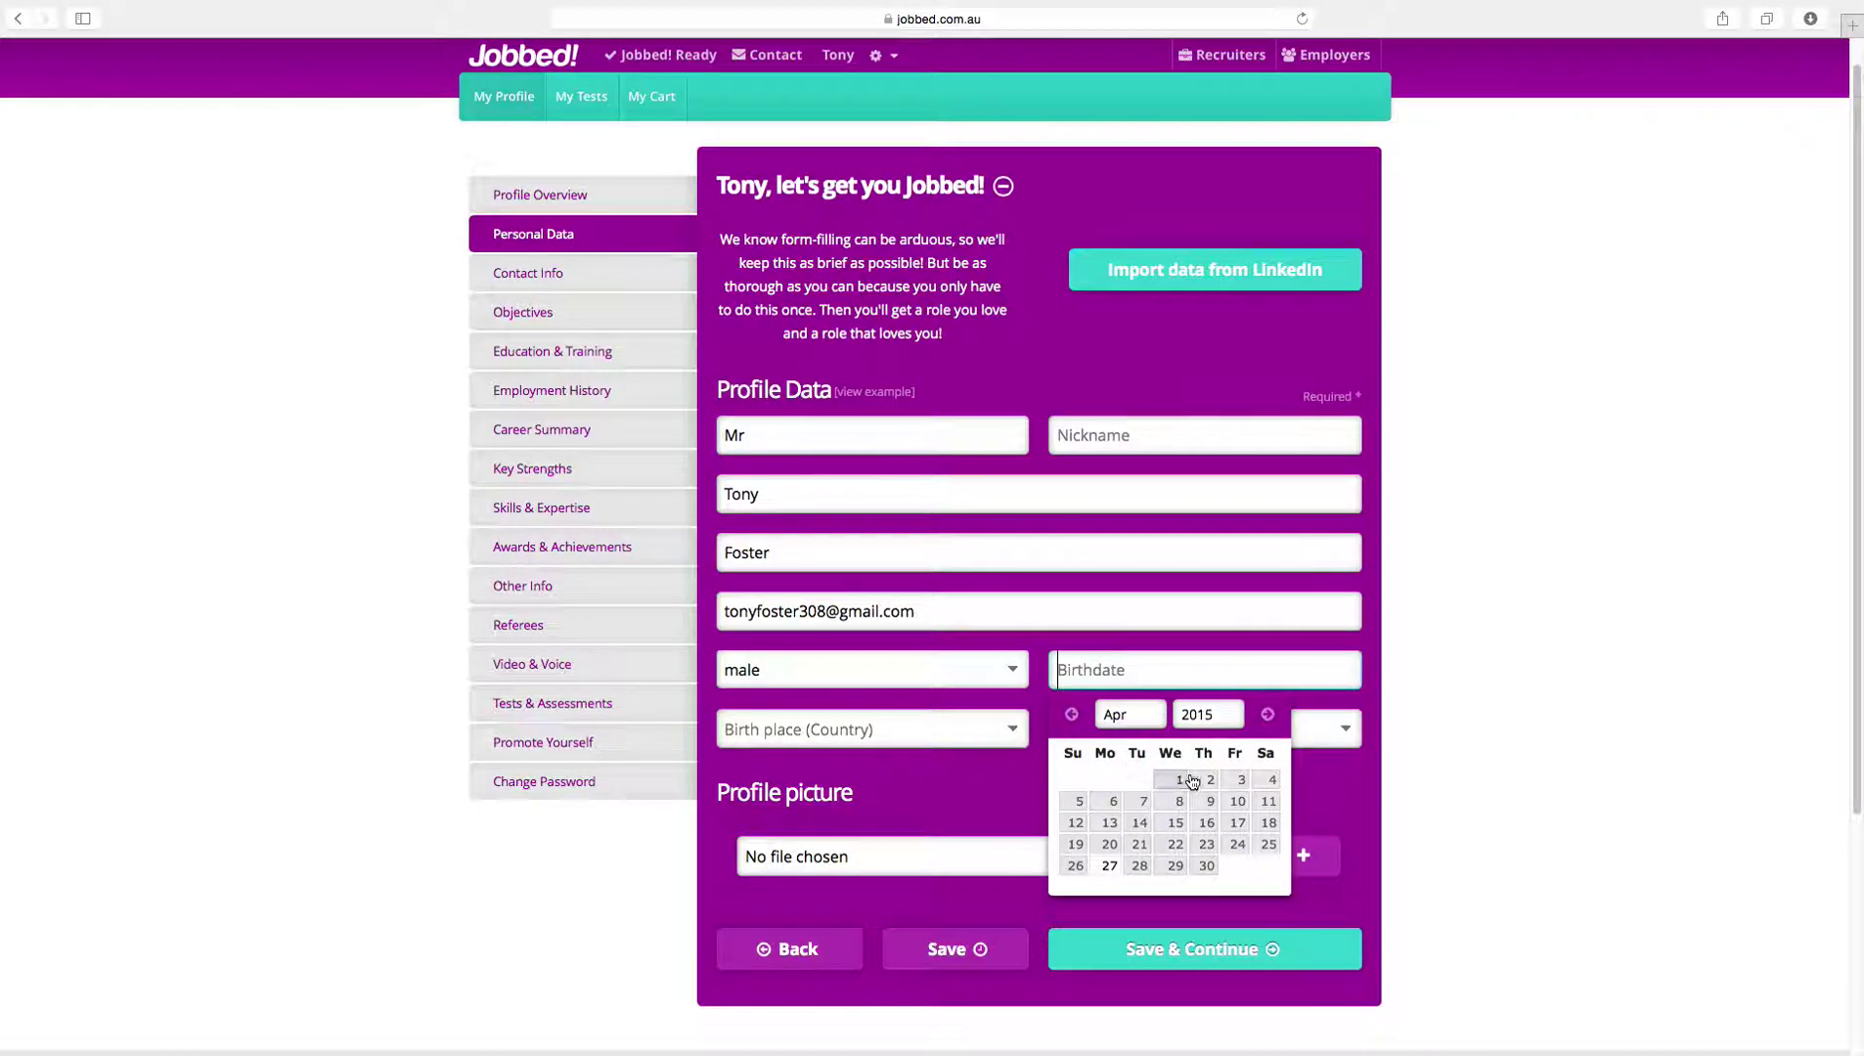
click(1124, 714)
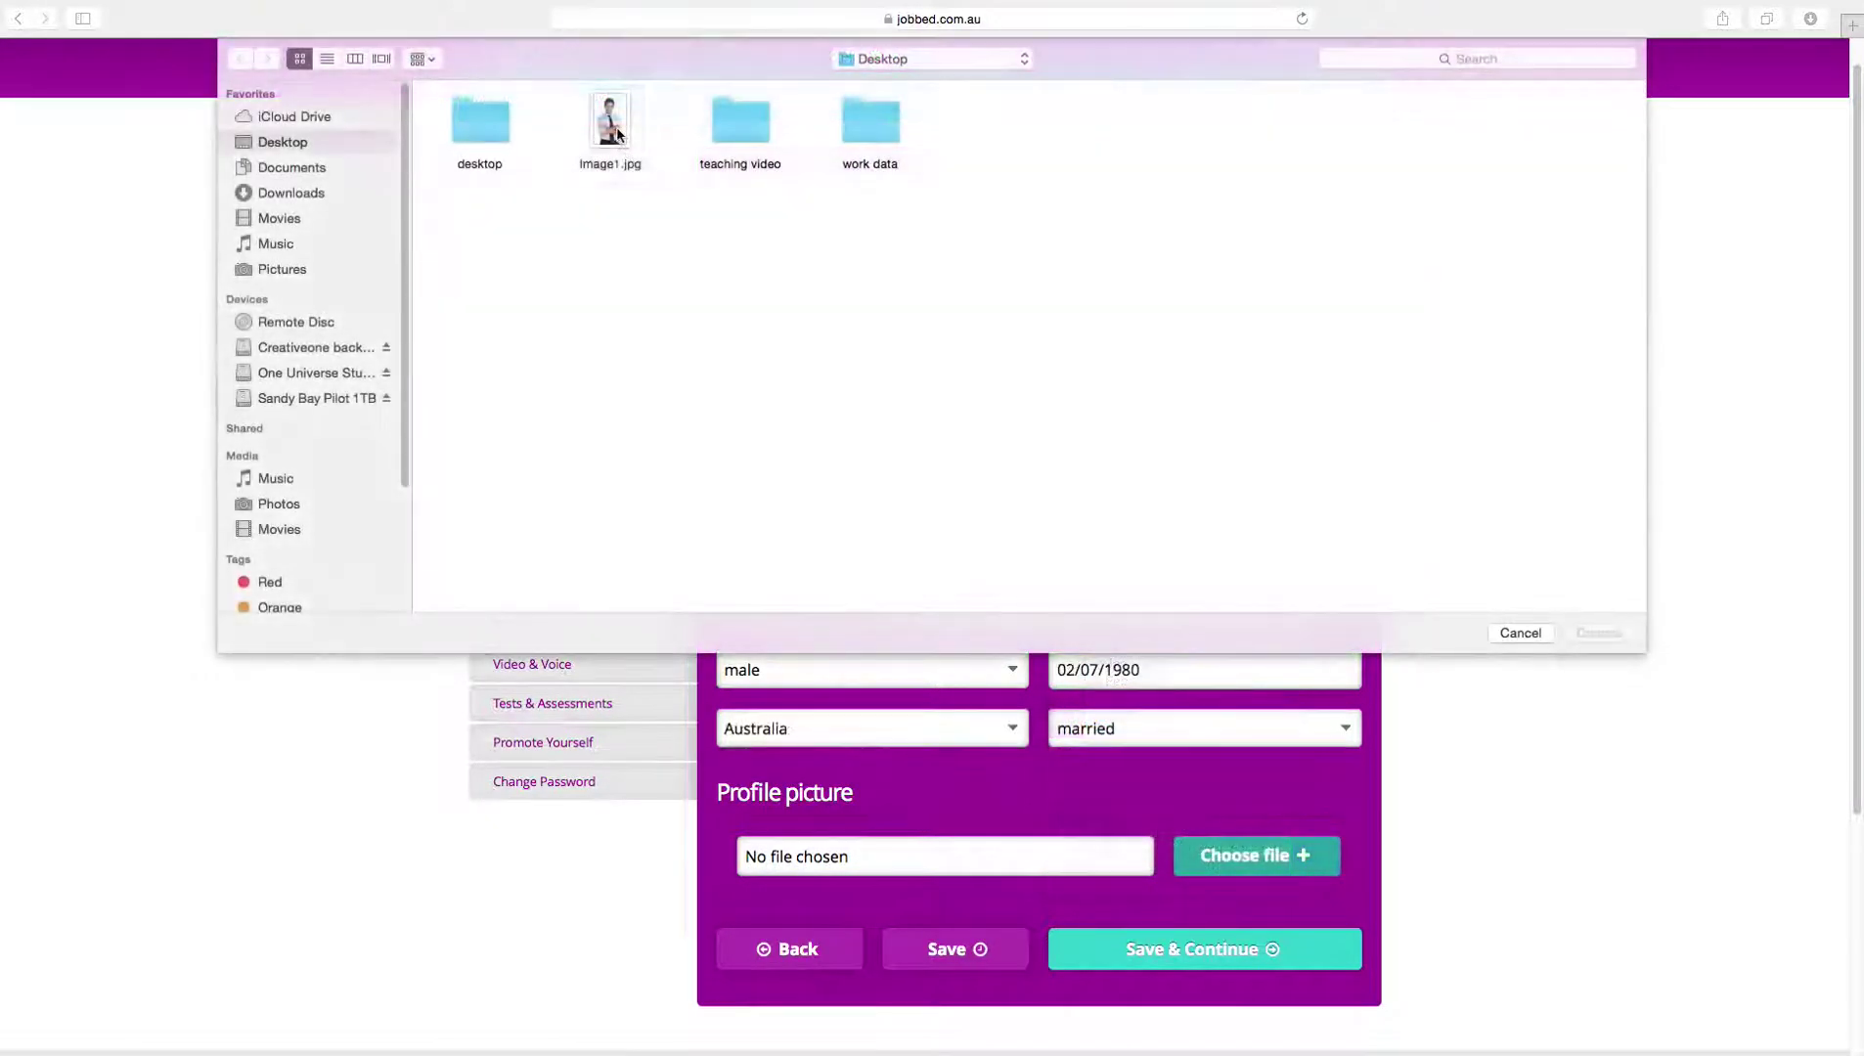
click(627, 157)
click(1598, 633)
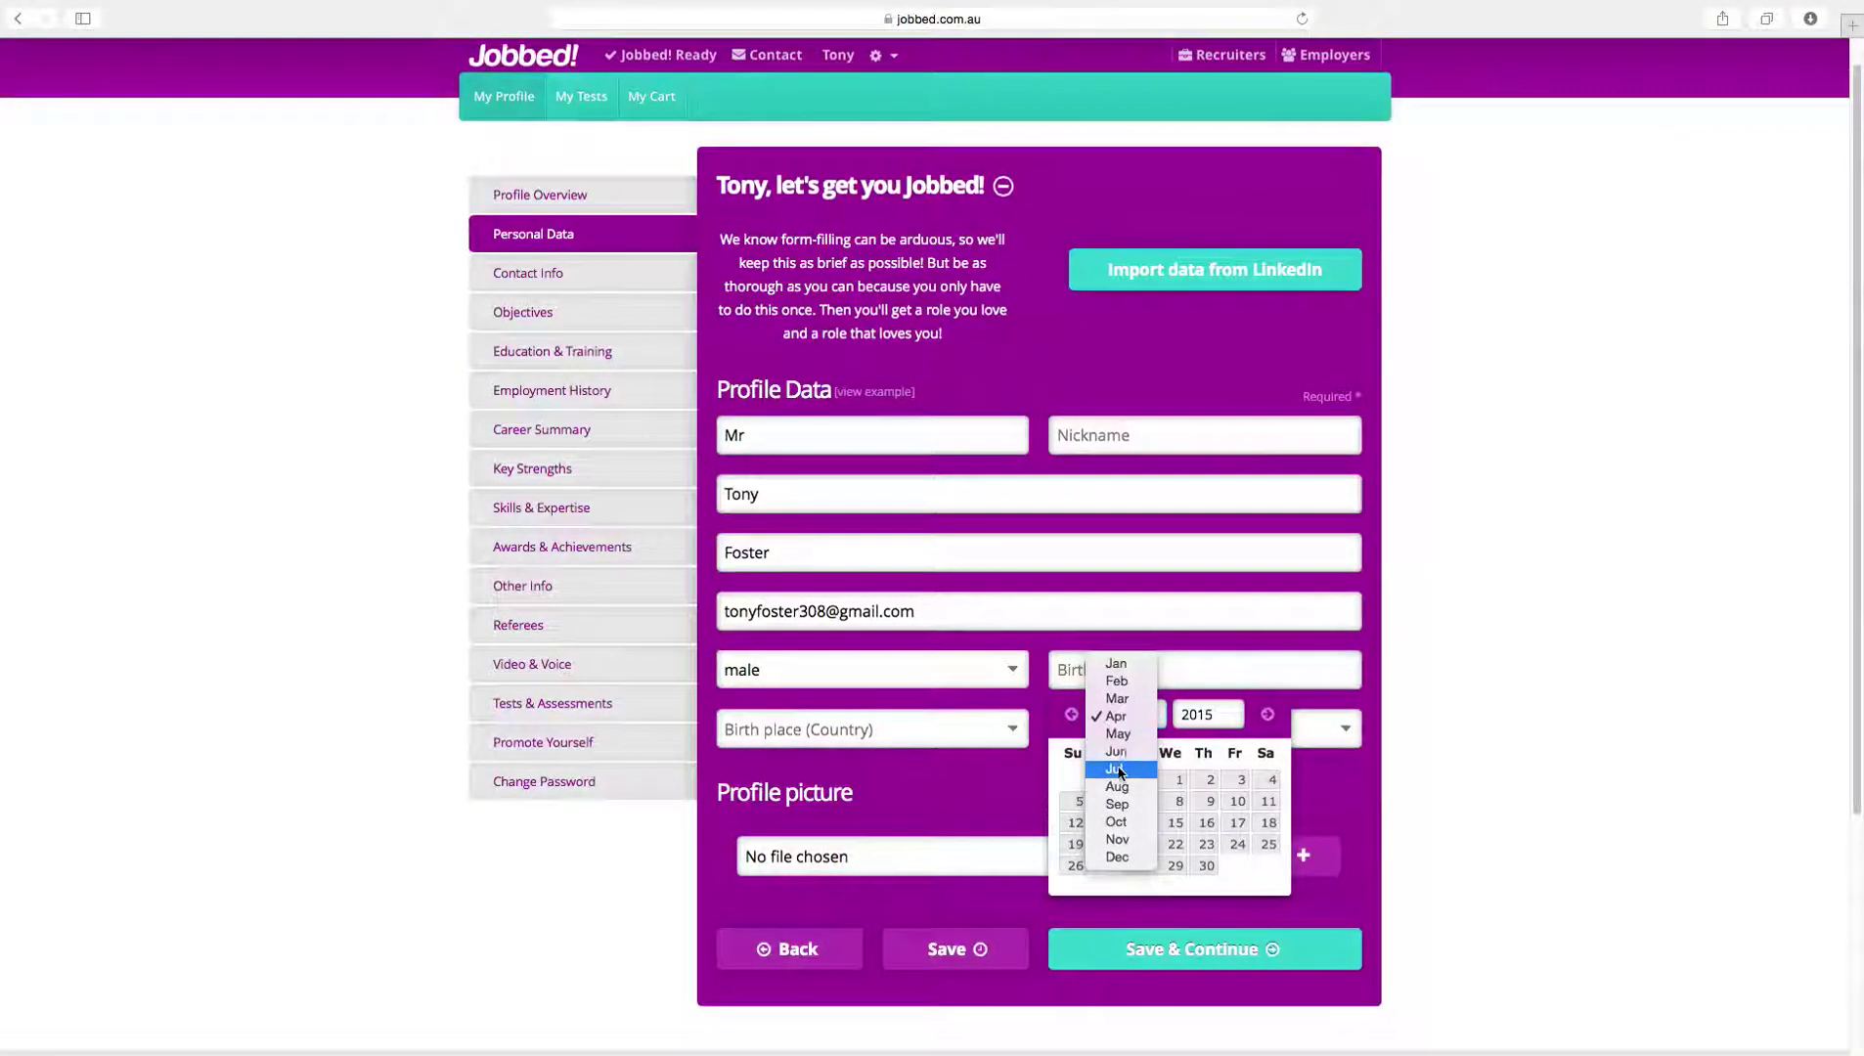
Step: Set the birthdate to 2 July 1980, pick the birth country, and save the personal data
click(1115, 735)
click(1195, 721)
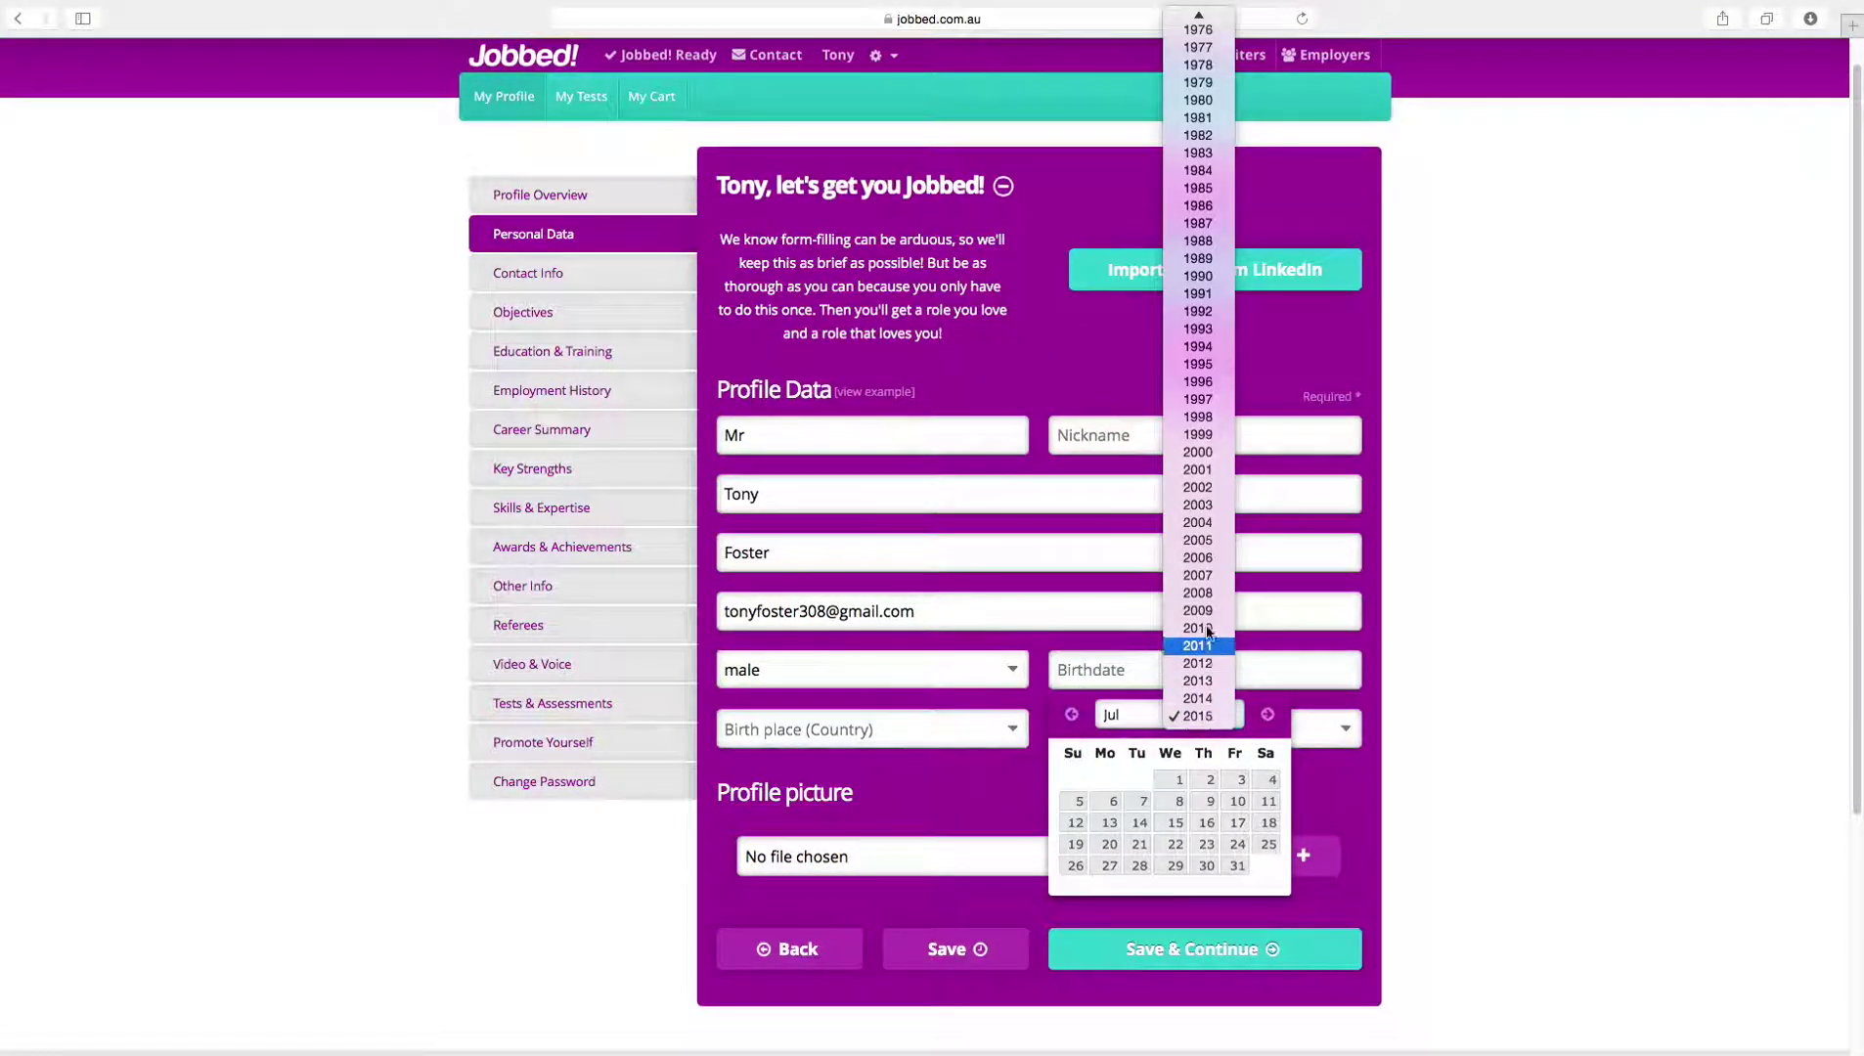
click(1197, 93)
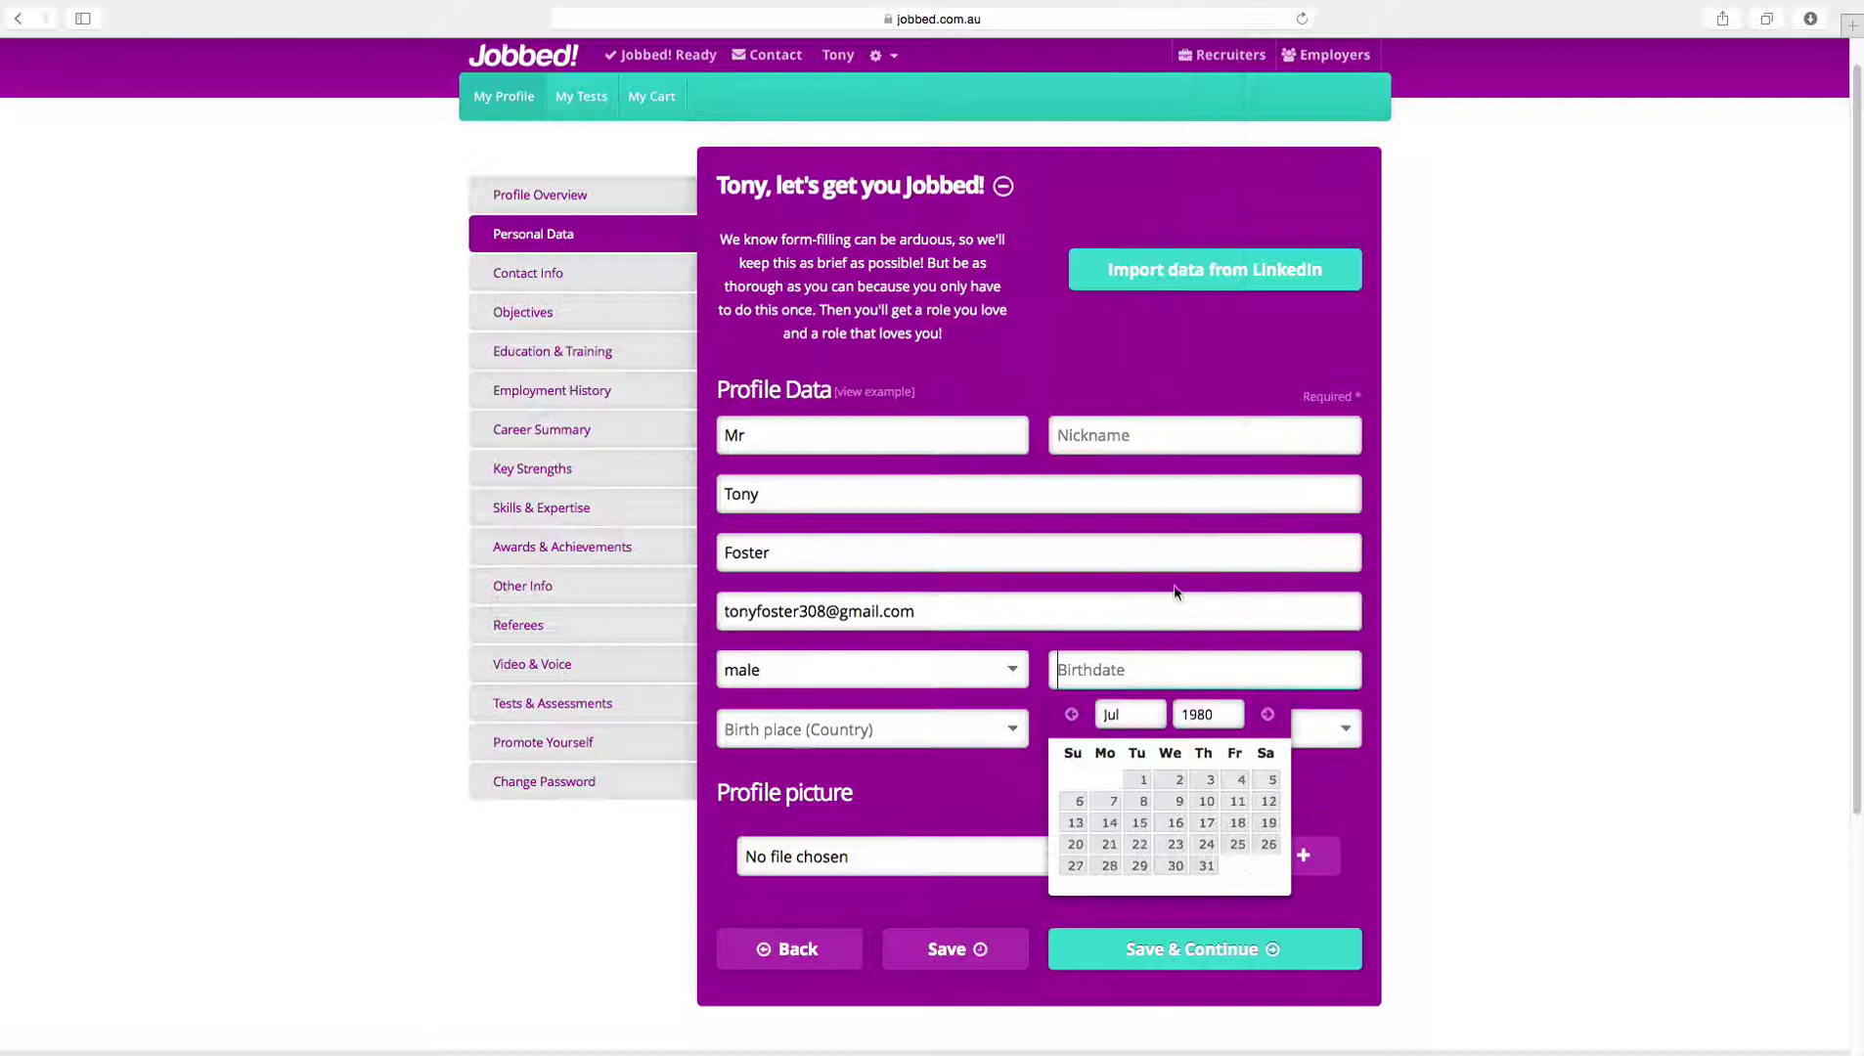
click(1178, 781)
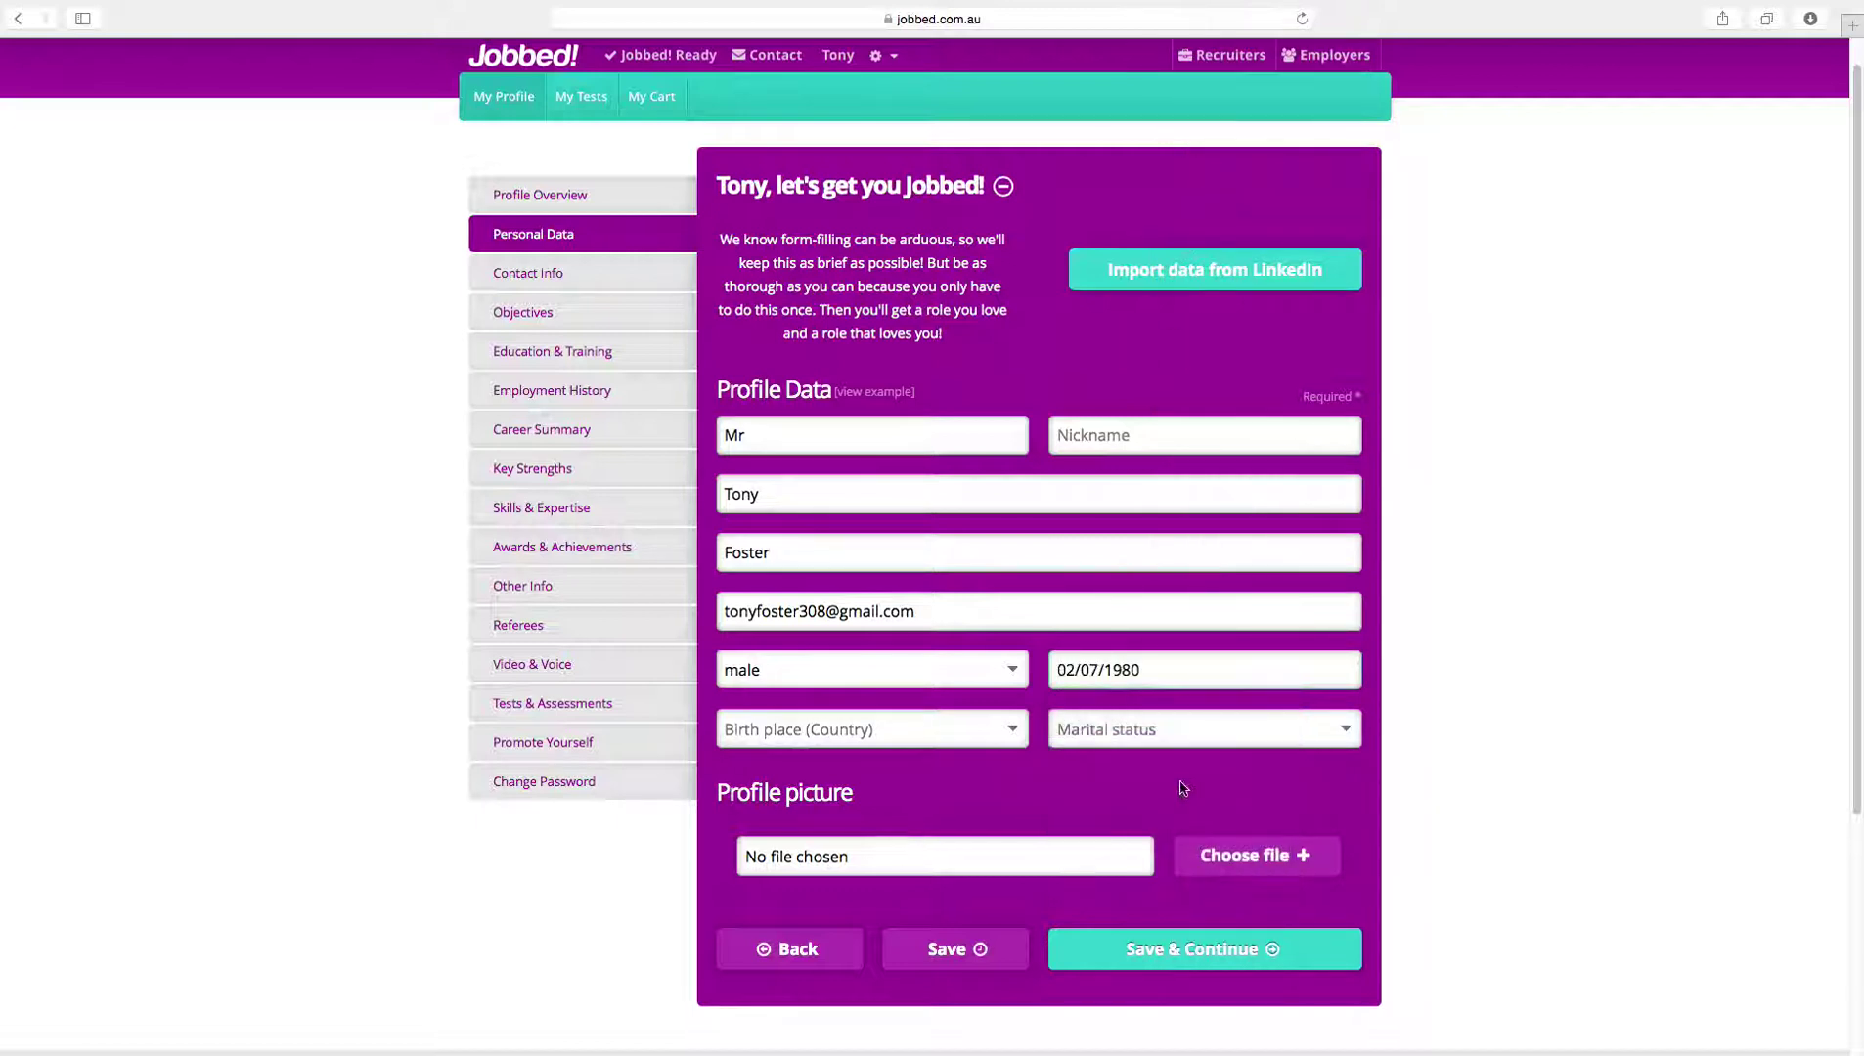
click(1012, 734)
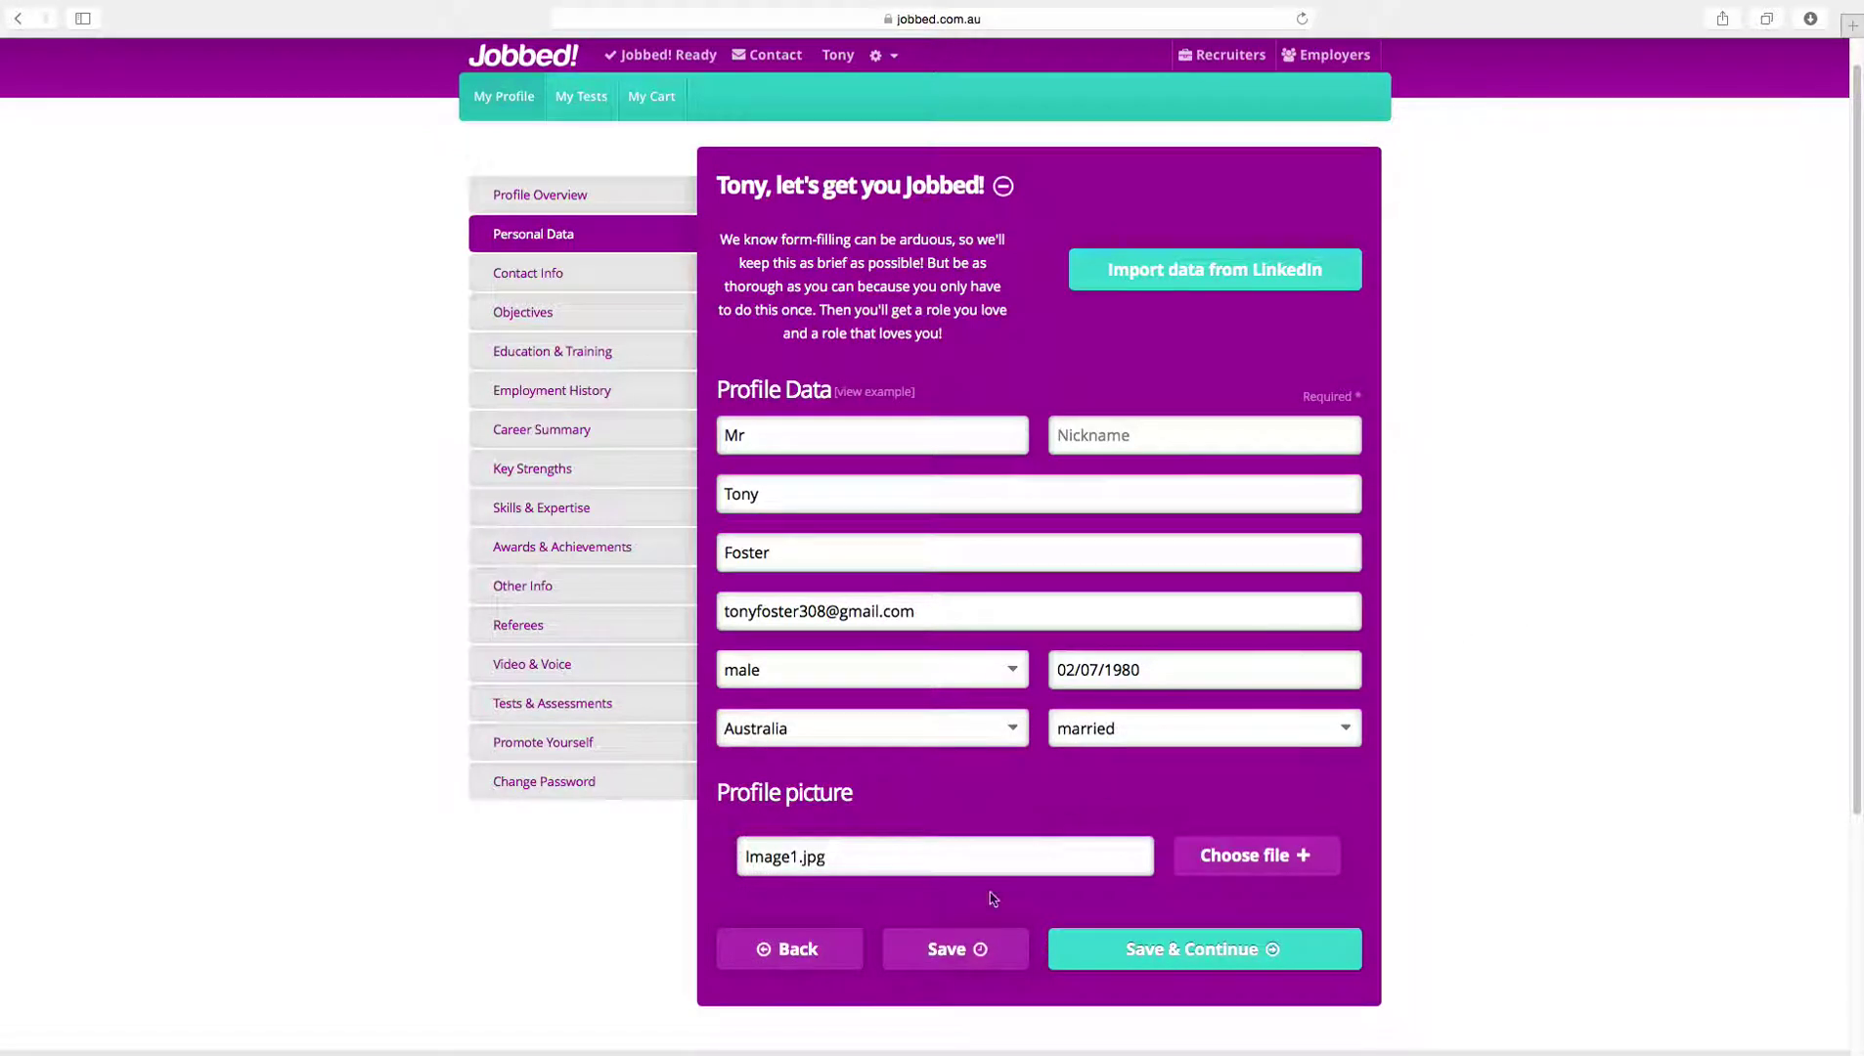
click(1120, 953)
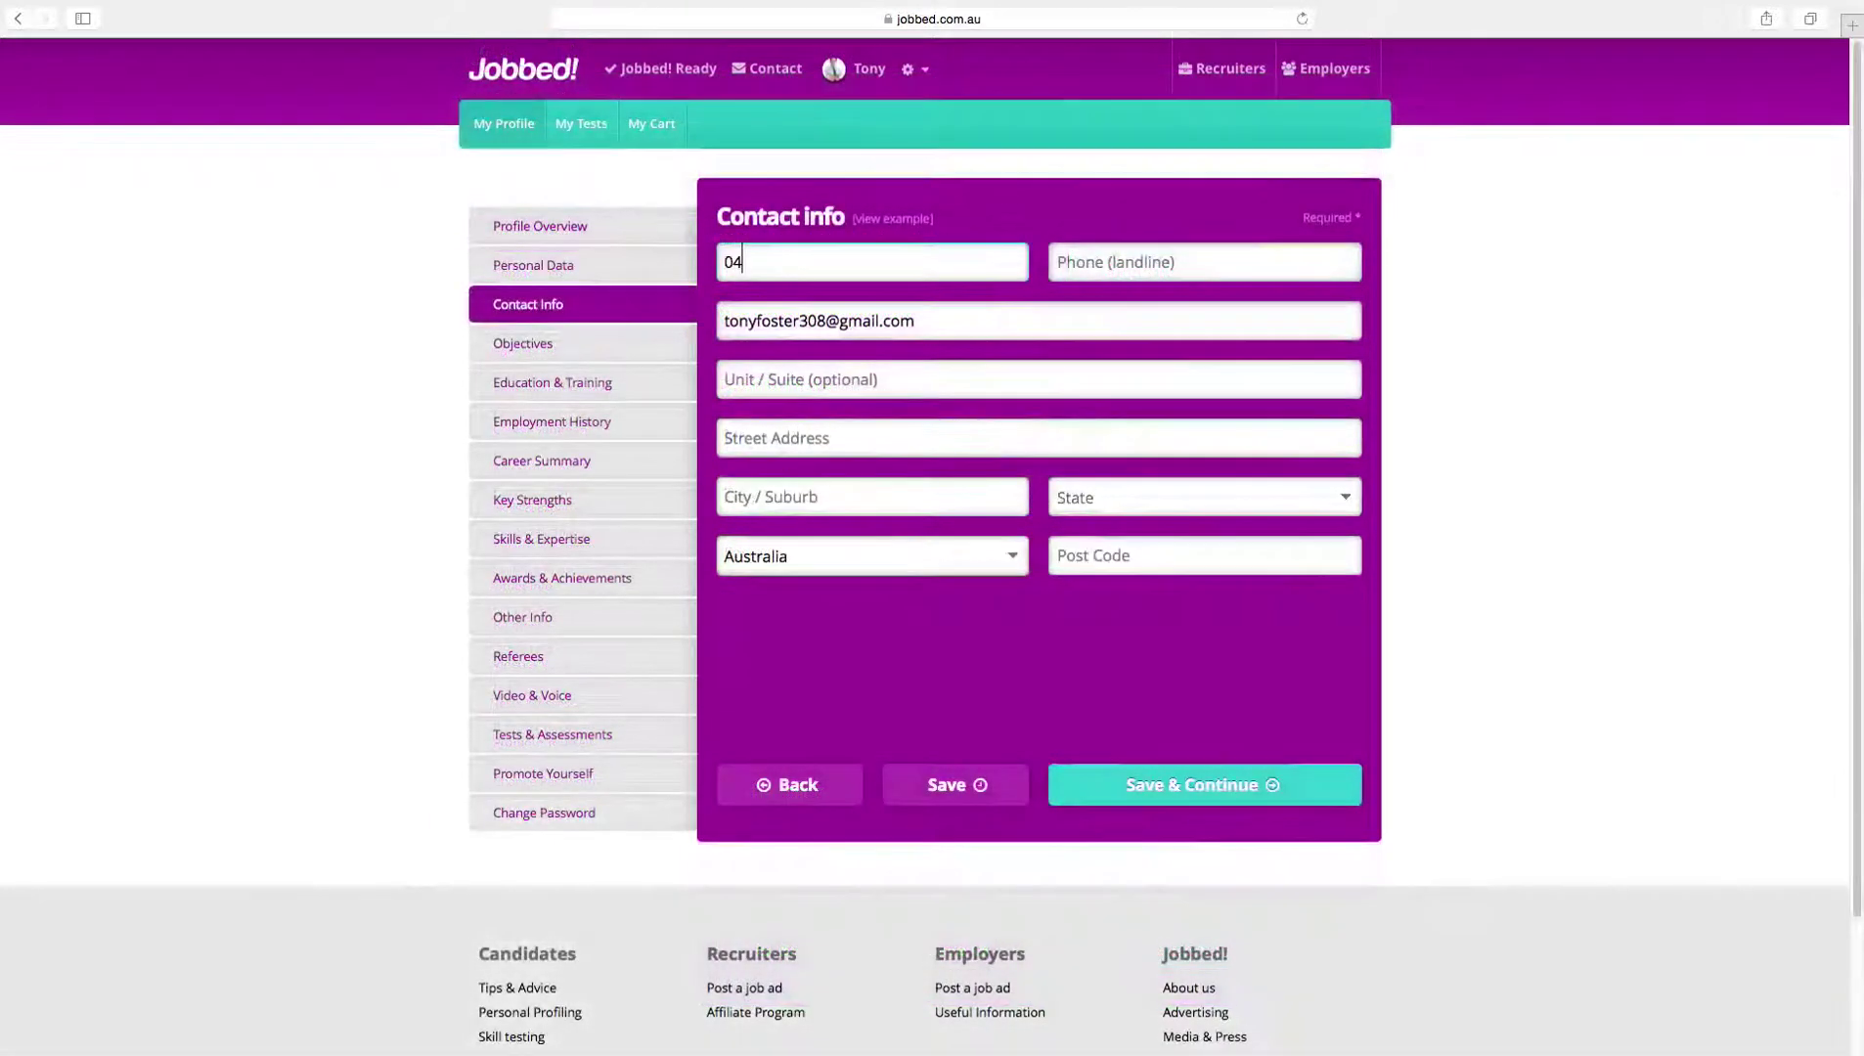
Step: Finish the phone numbers and home address in Contact Info, then save
text(12)
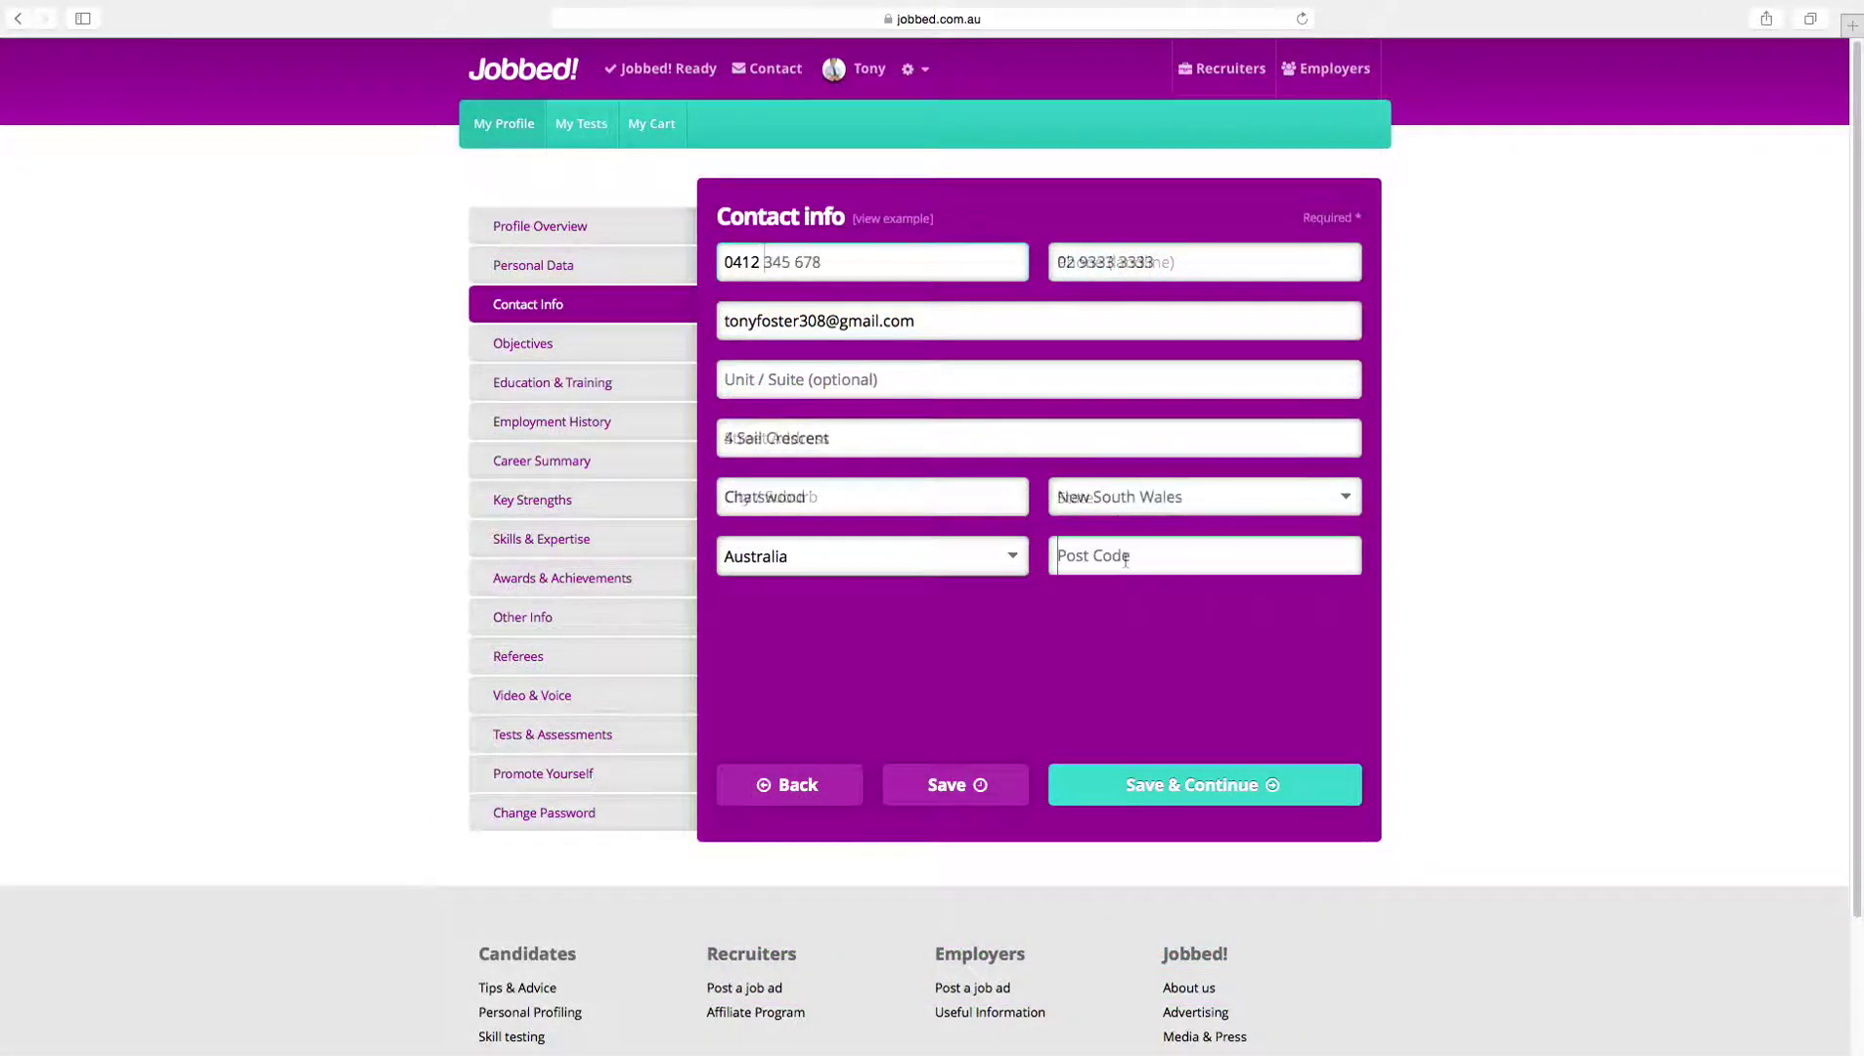
text(201)
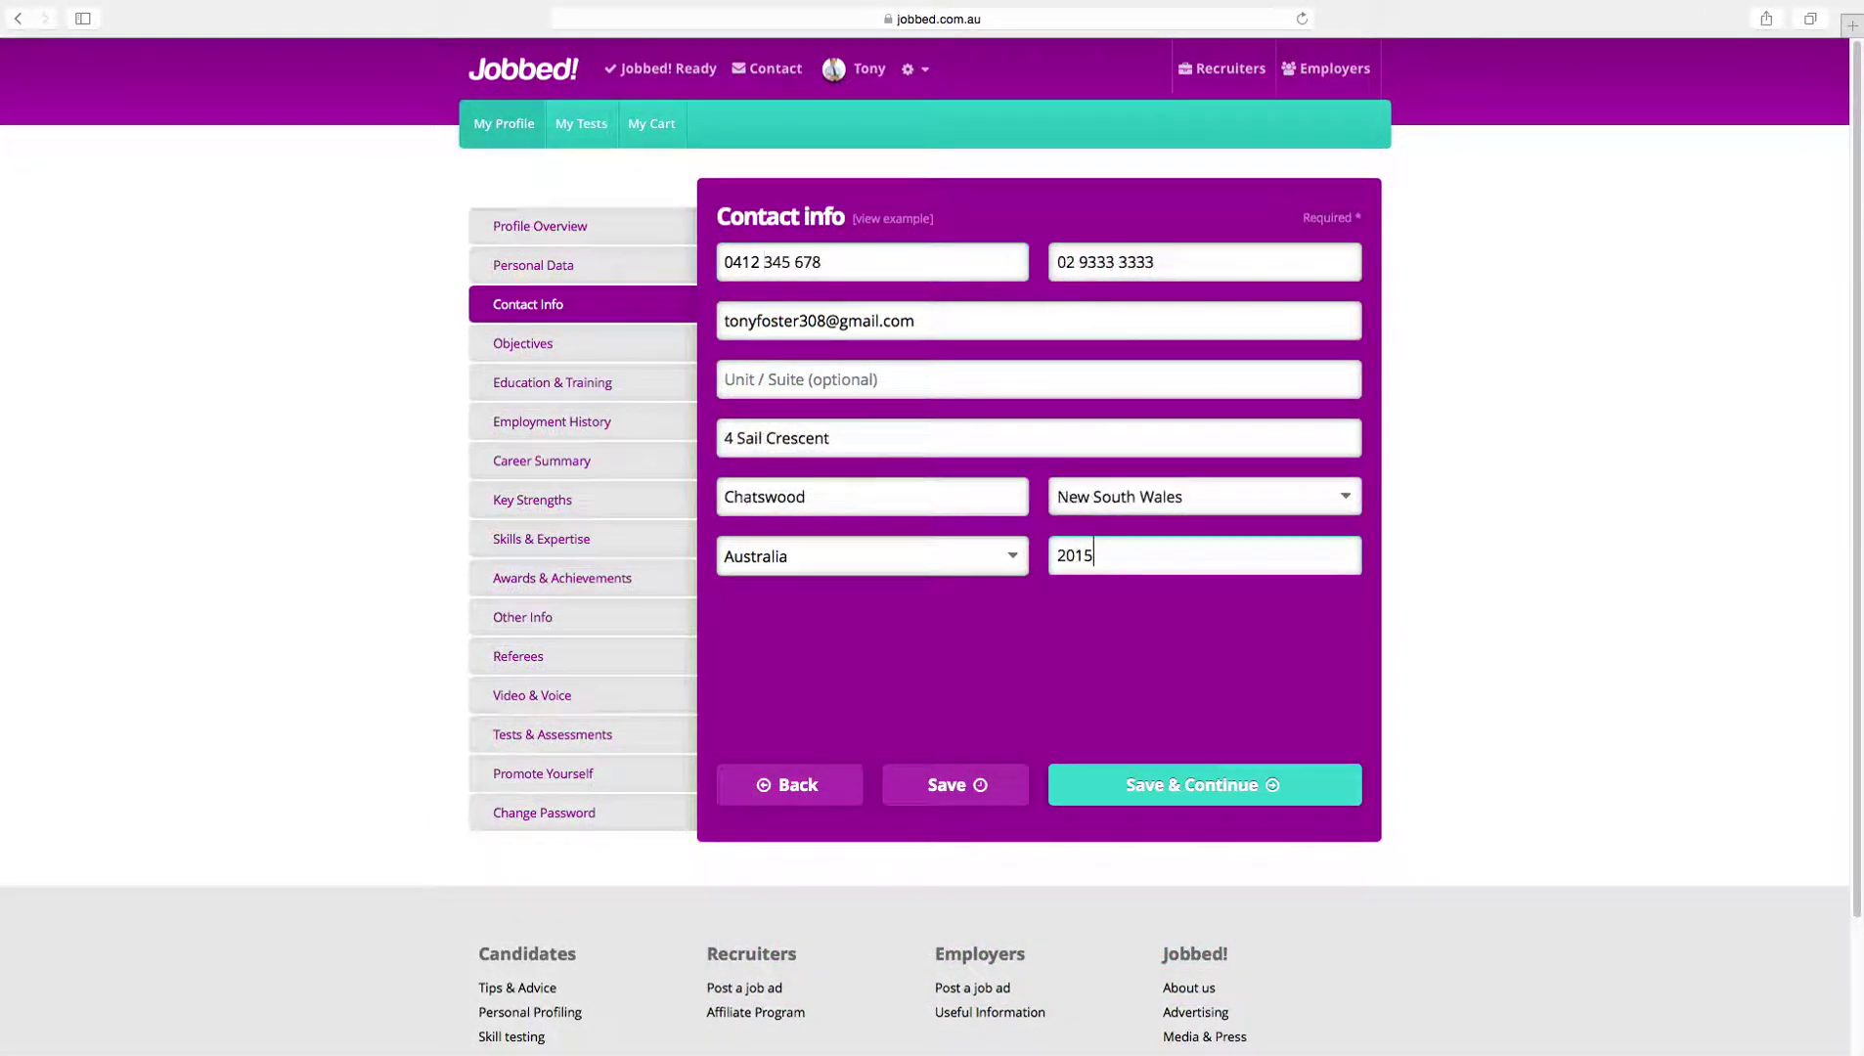
text(5)
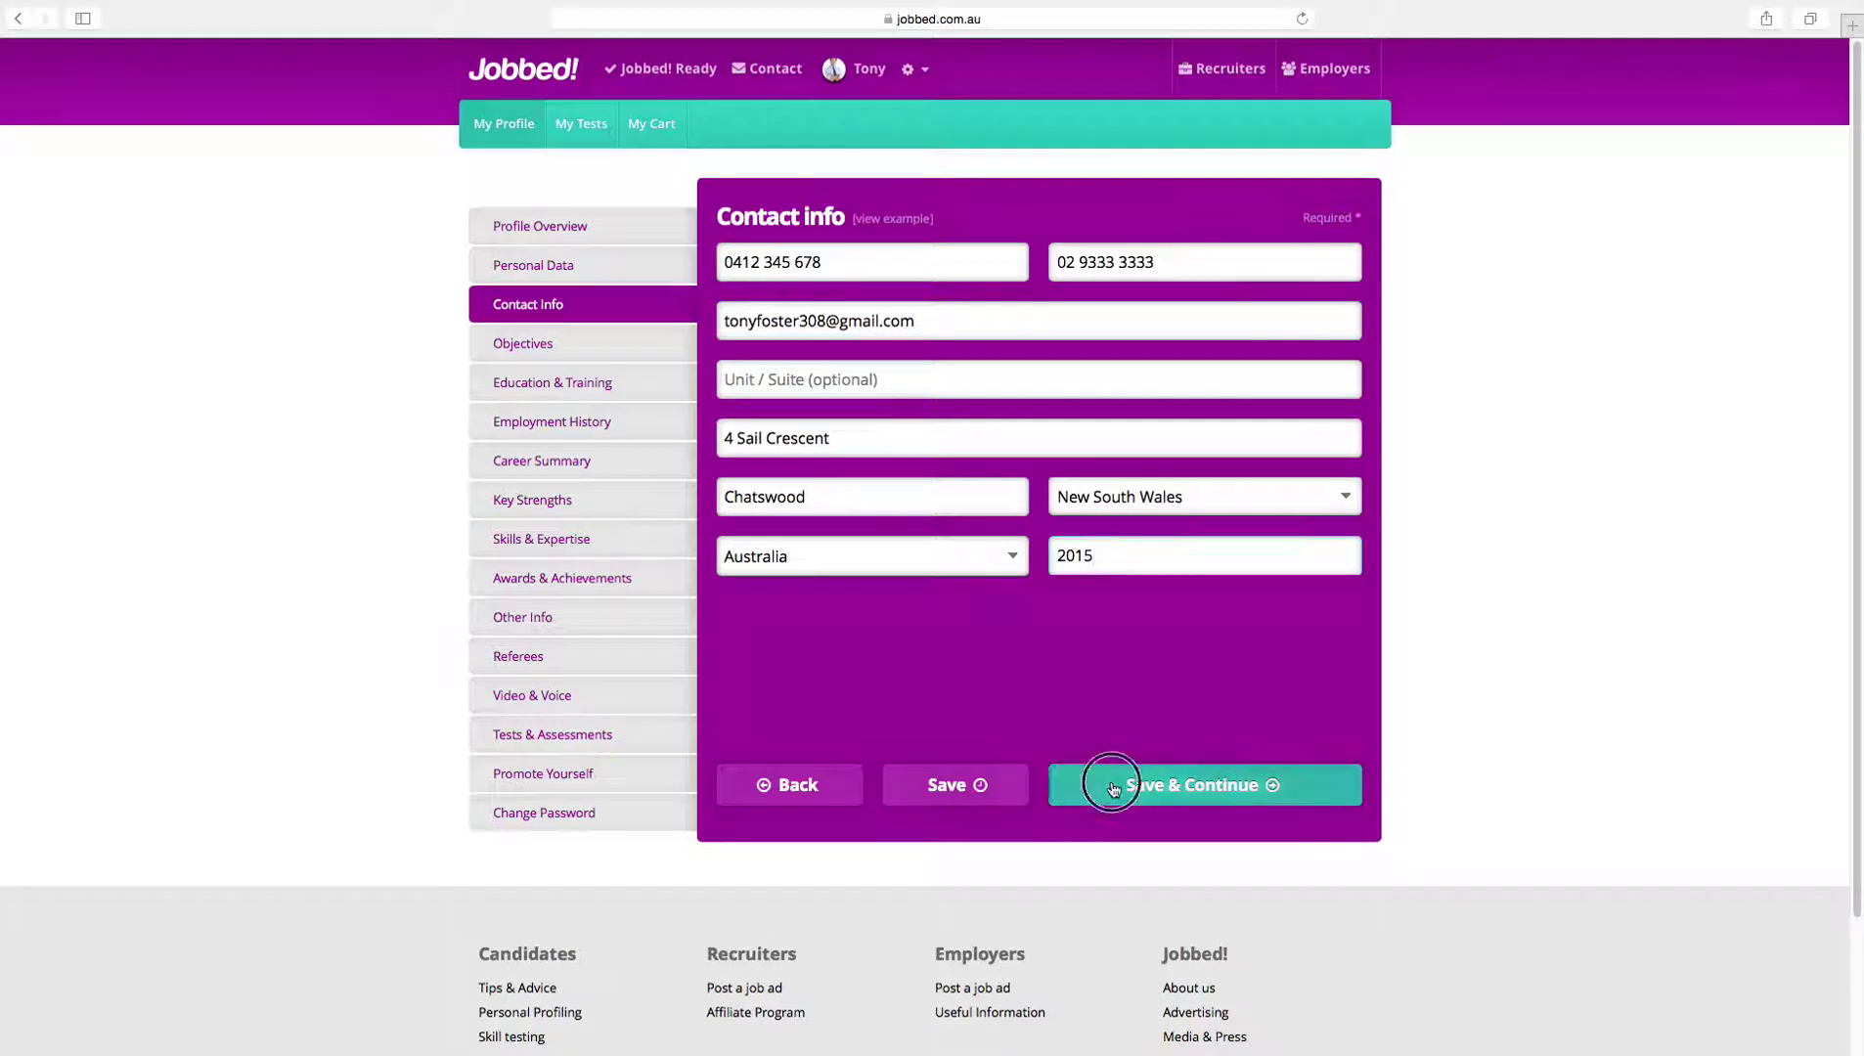
click(1113, 788)
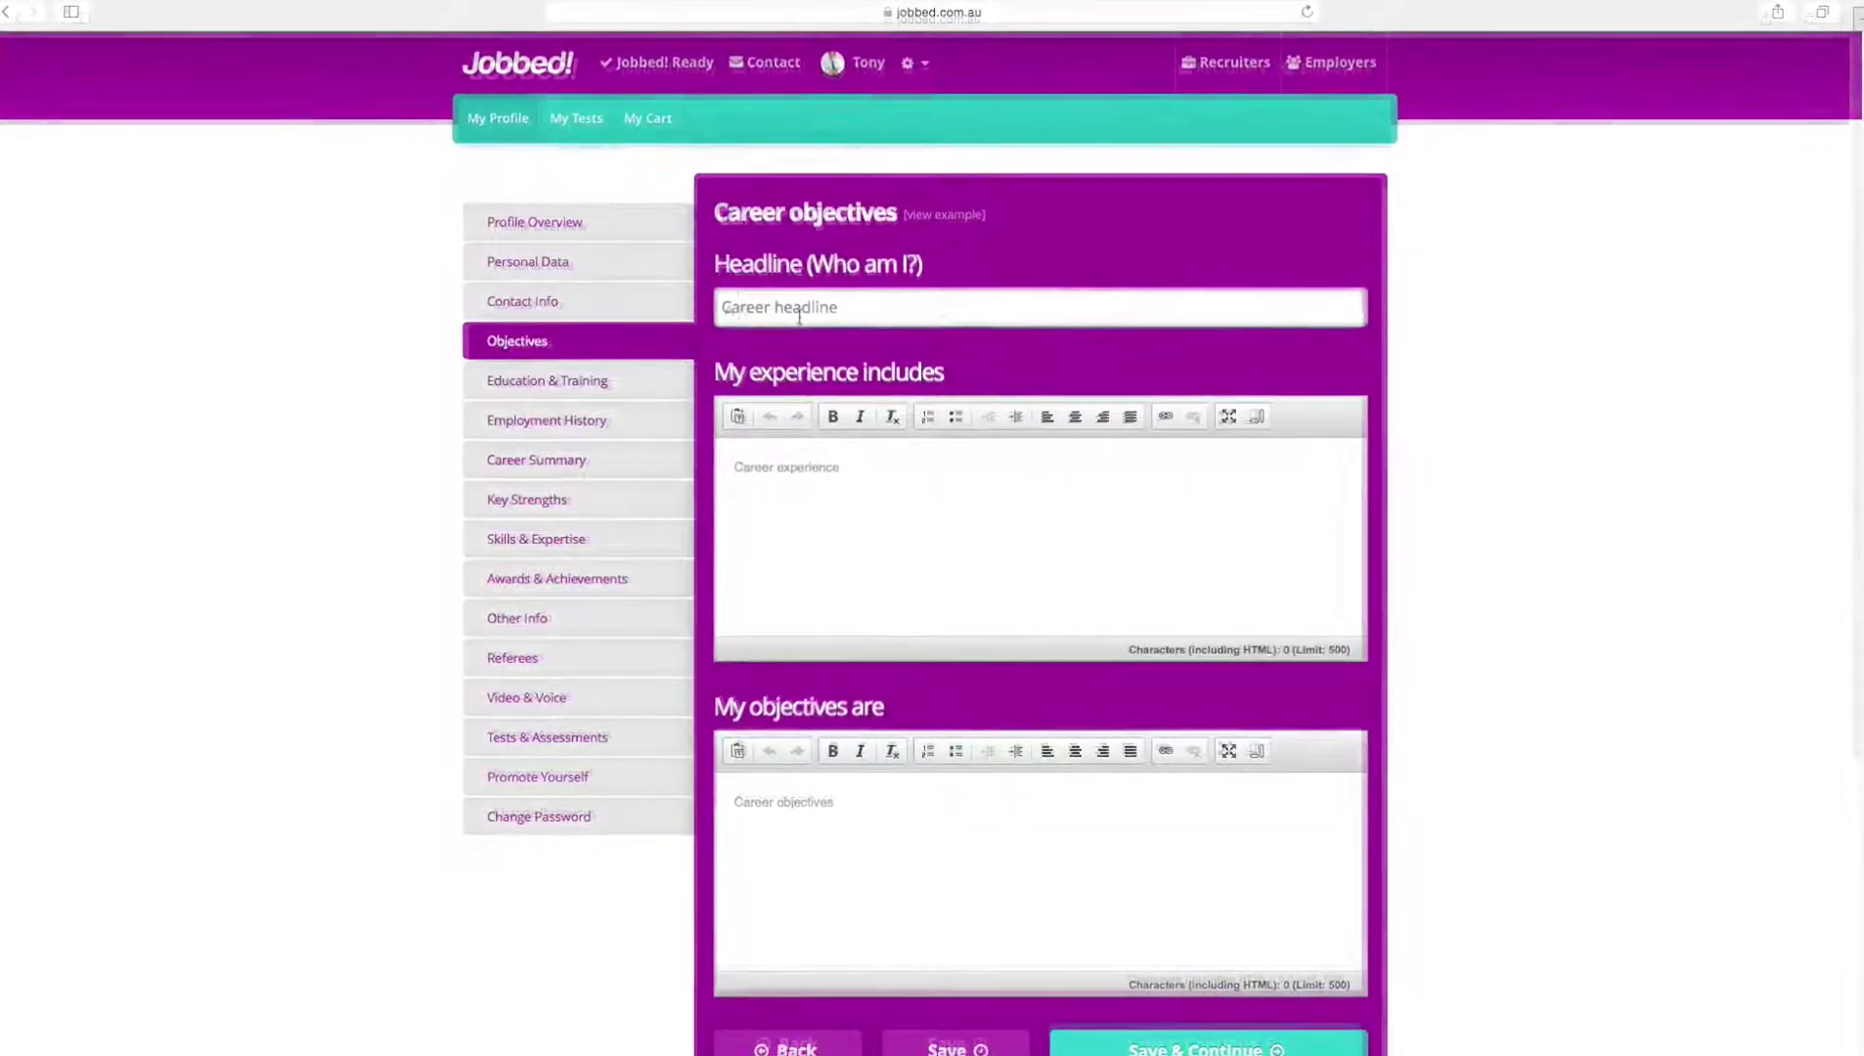
Step: Write the marketing-professional headline and experience bullets, including 7 years owning a brand agency
click(798, 315)
text(A)
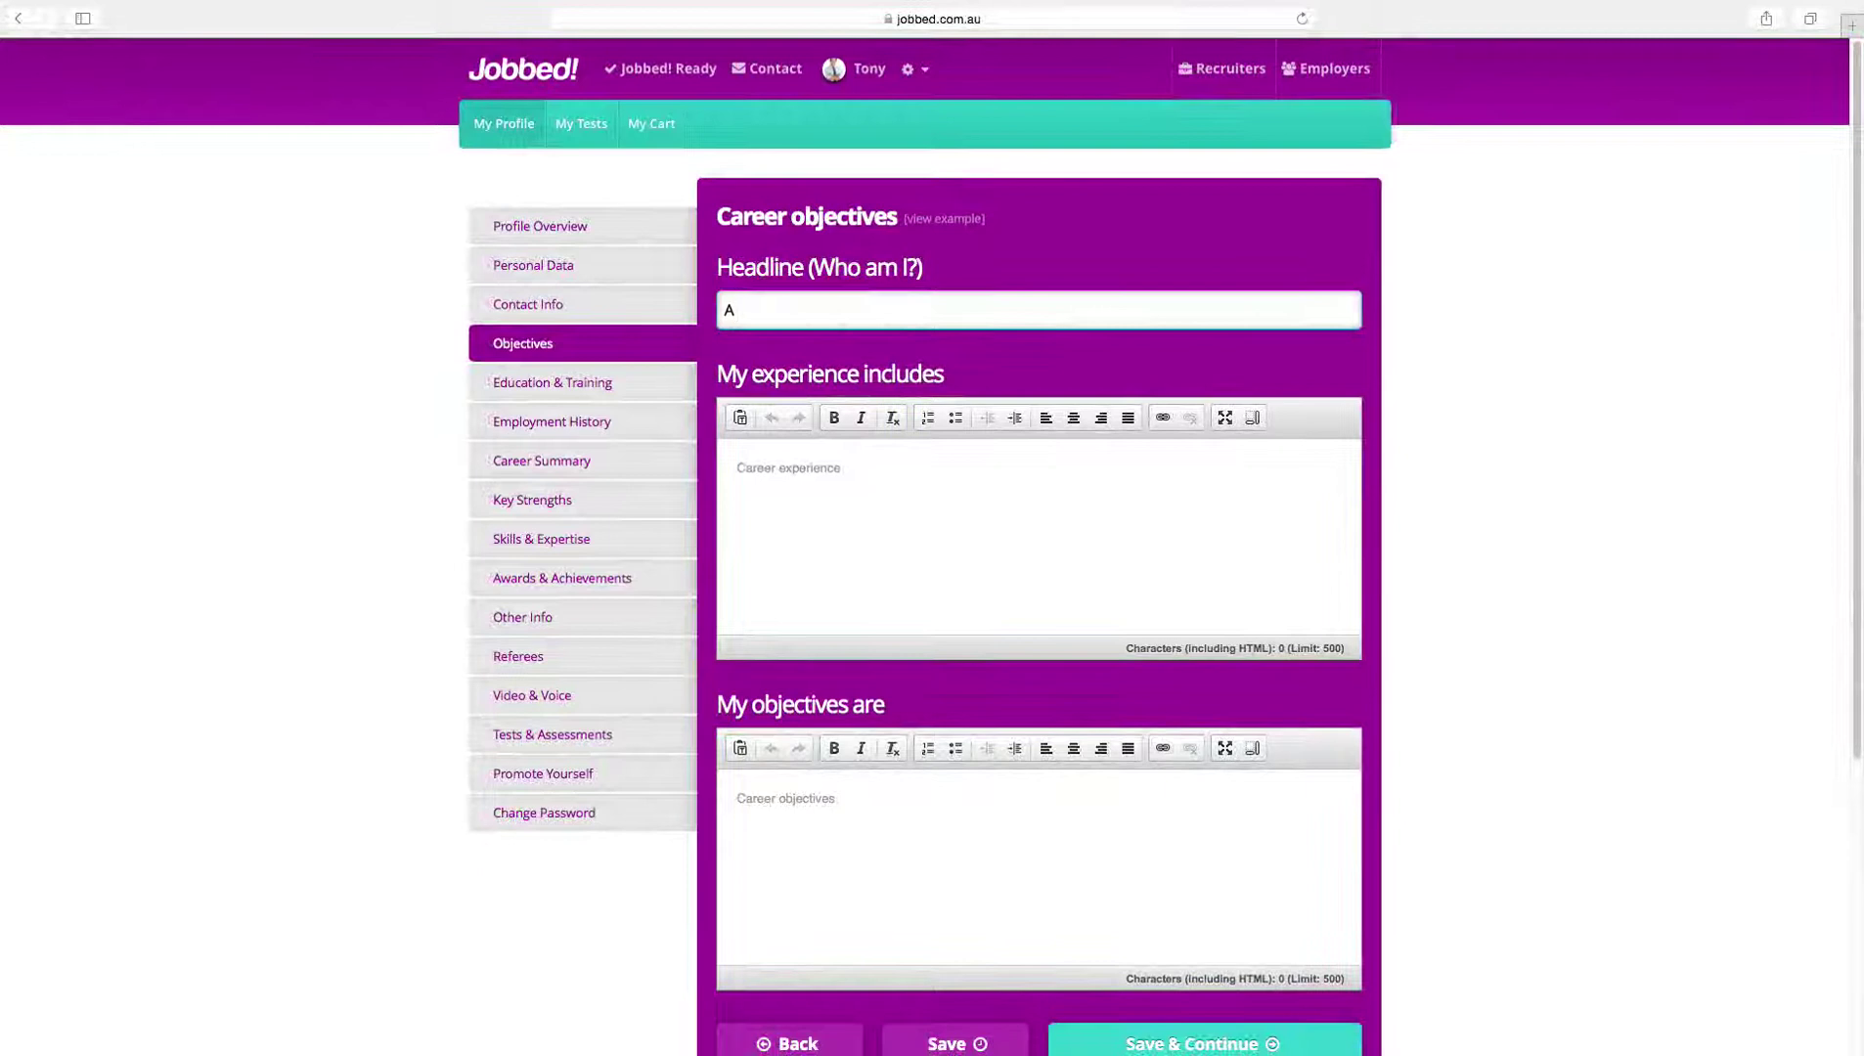
text( highly experienced marketing professional, who has overseen the development of many premium brands.)
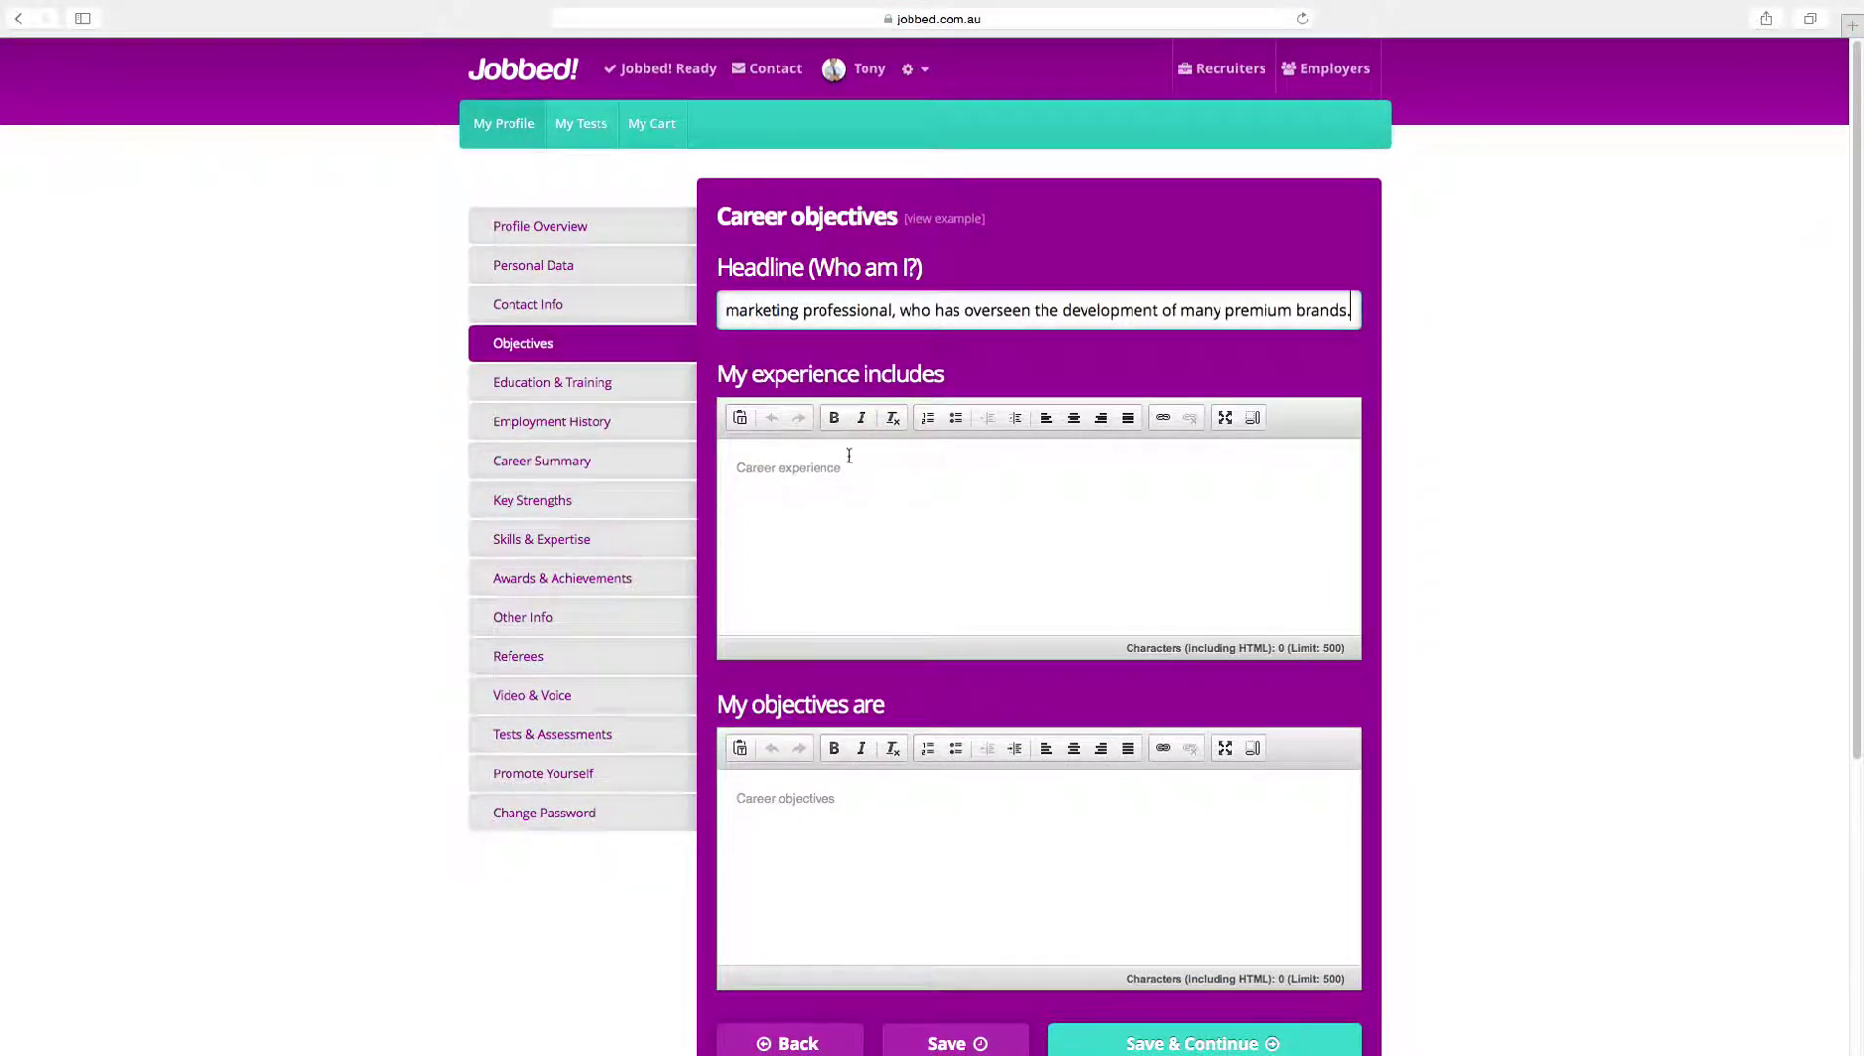
click(883, 521)
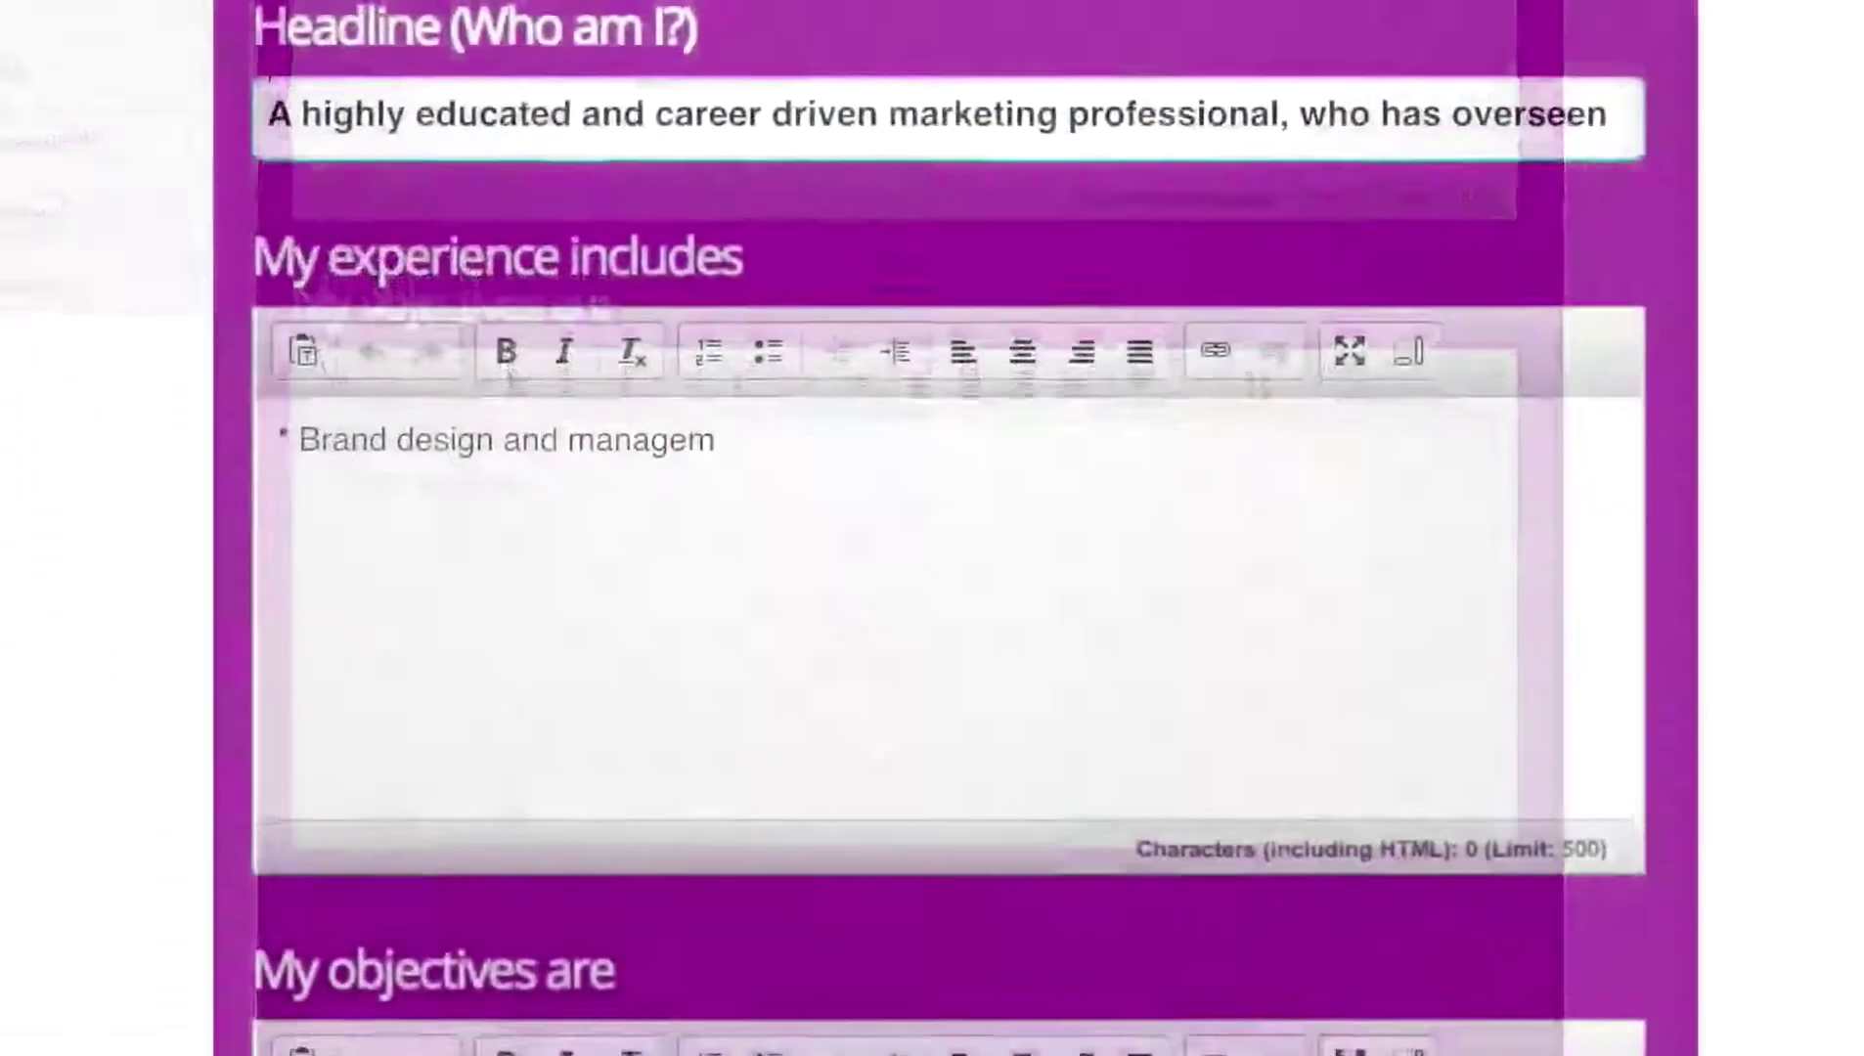
text(ent for several well-known international firms.)
key(Return)
text(* Developing bespoke brand solutions for a multitude of local and national c)
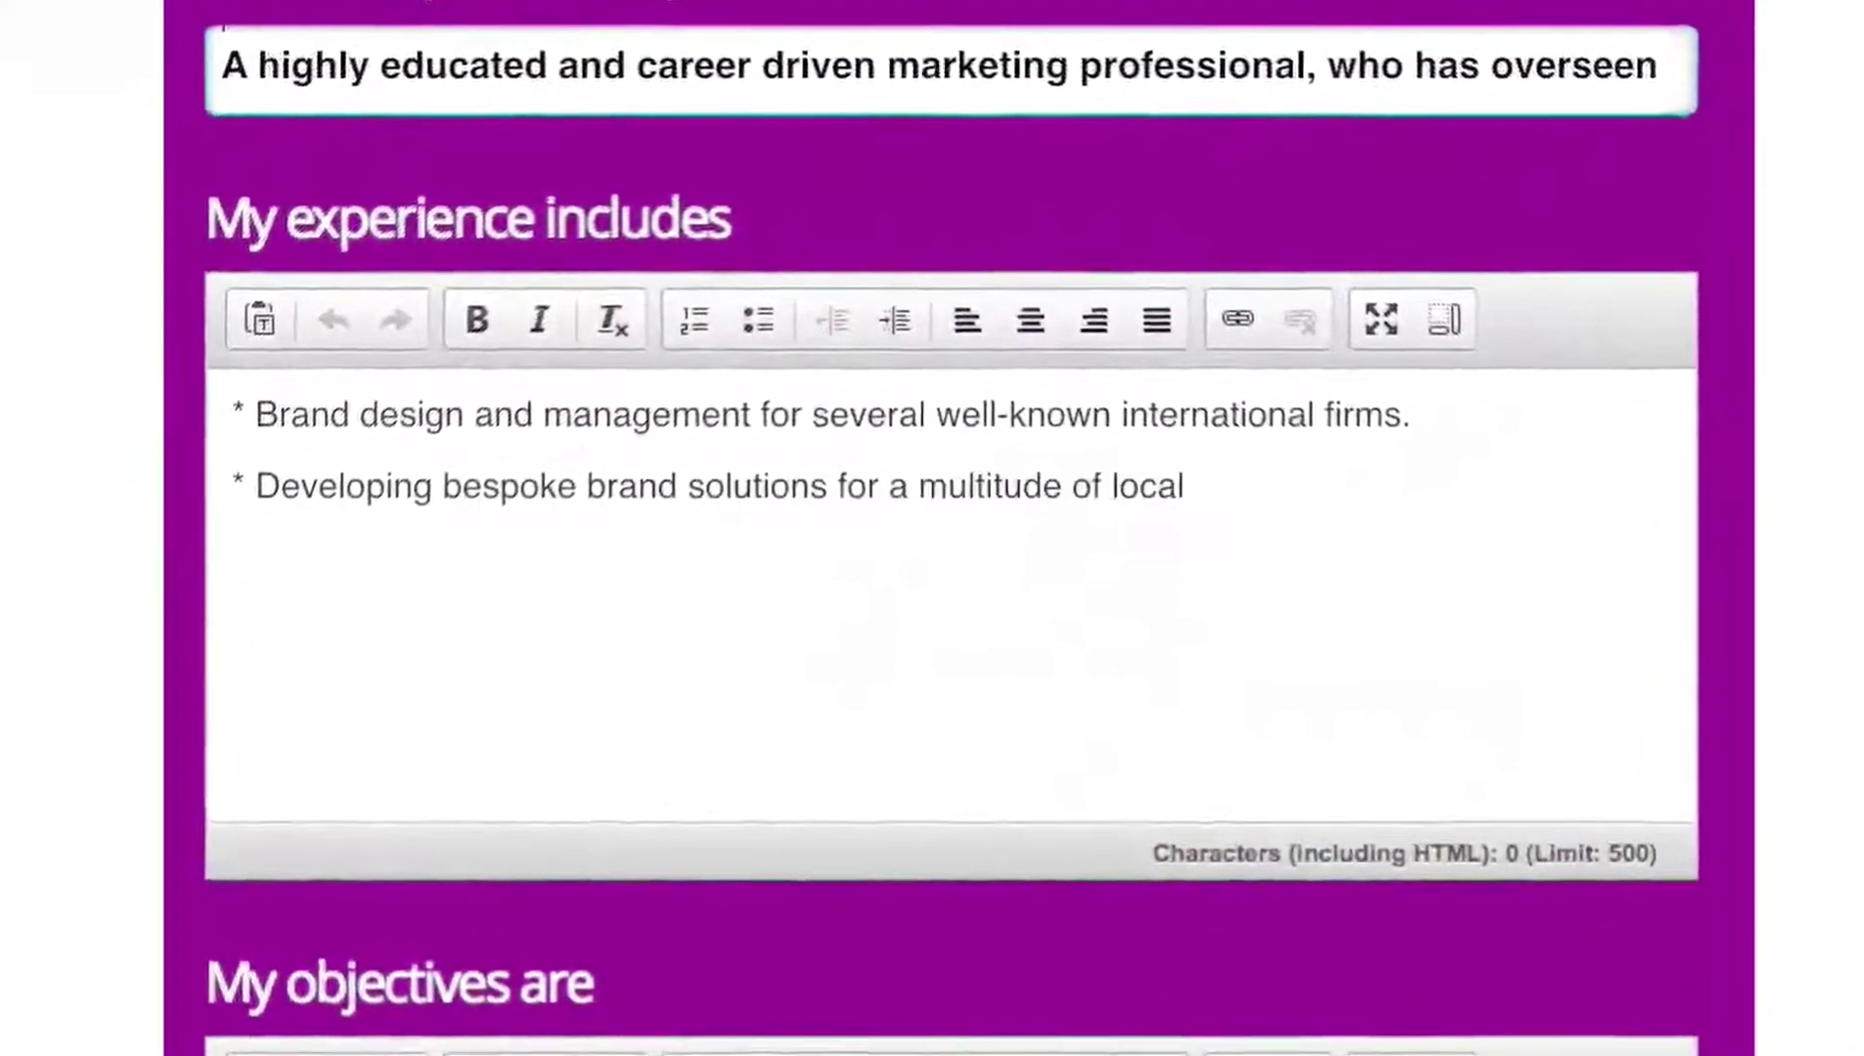
text(lients.)
key(Return)
text(* Owned and managed my own brand agency for 7 years.)
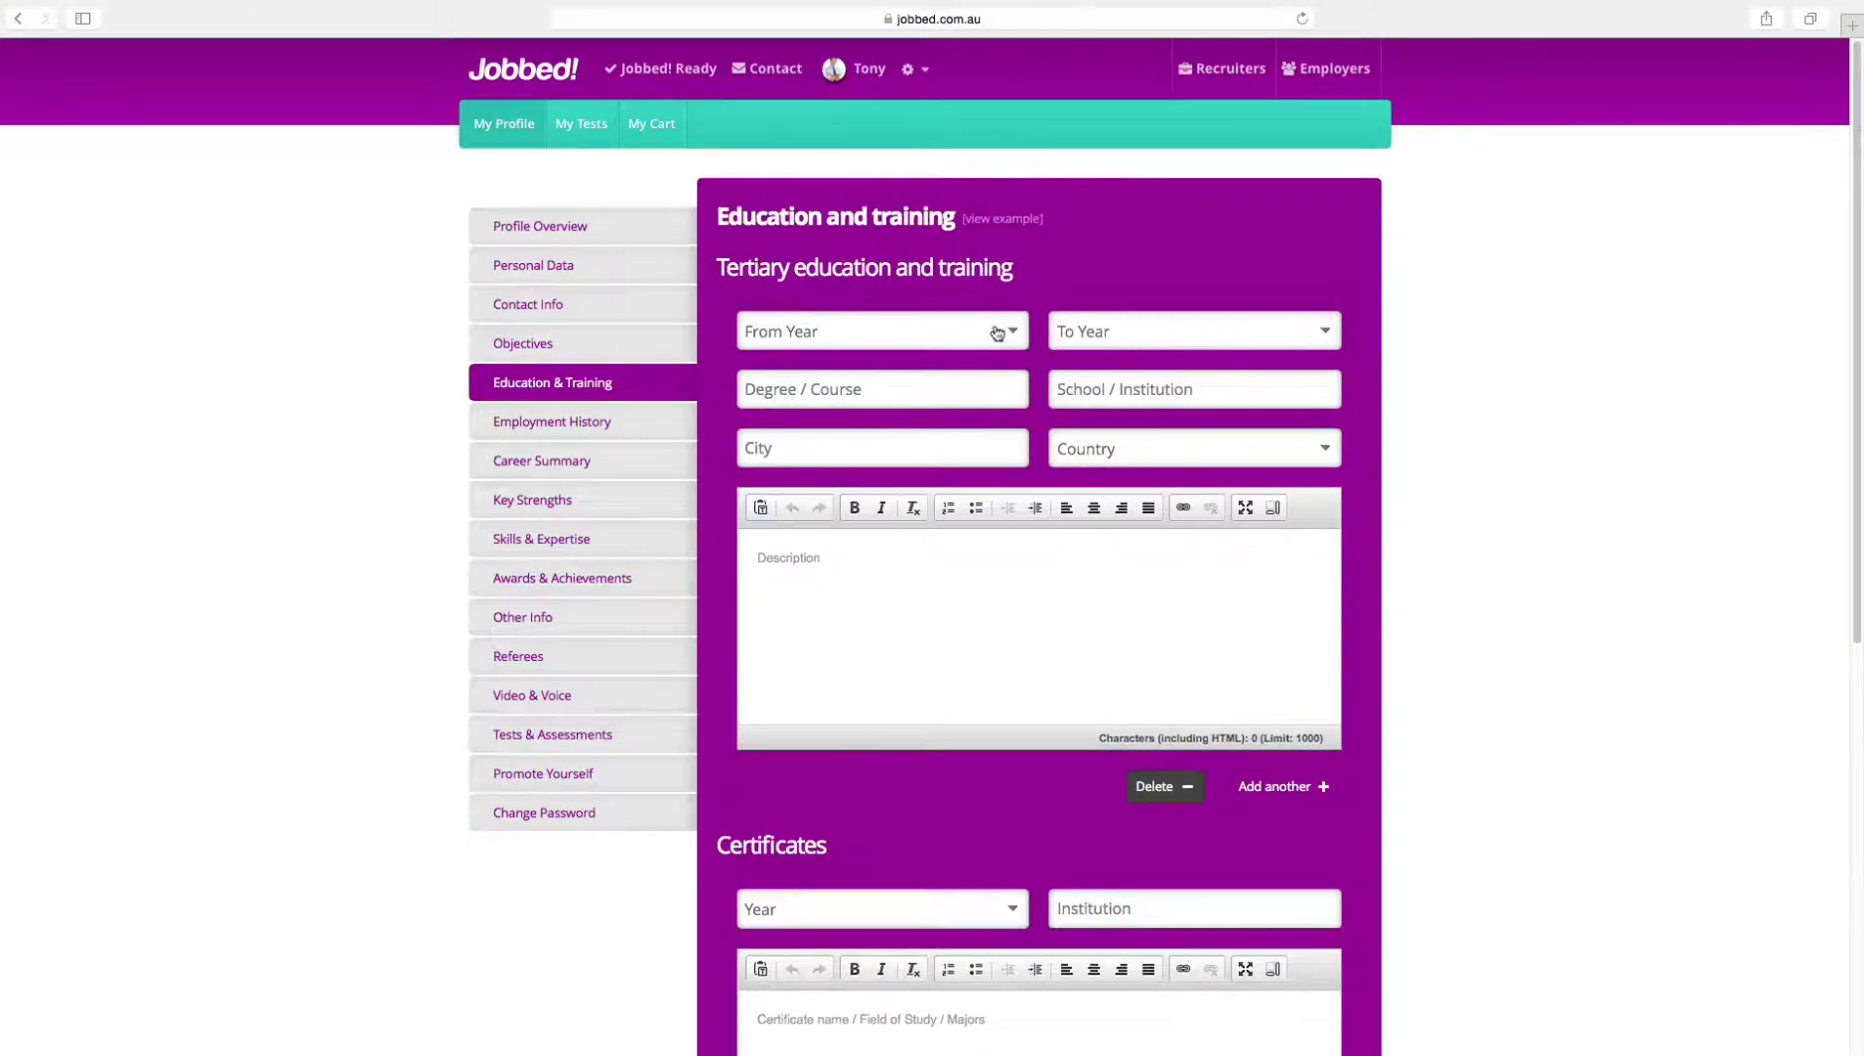
Step: Enter the 2004–2007 Master degree, add a second education entry, and save education
click(997, 333)
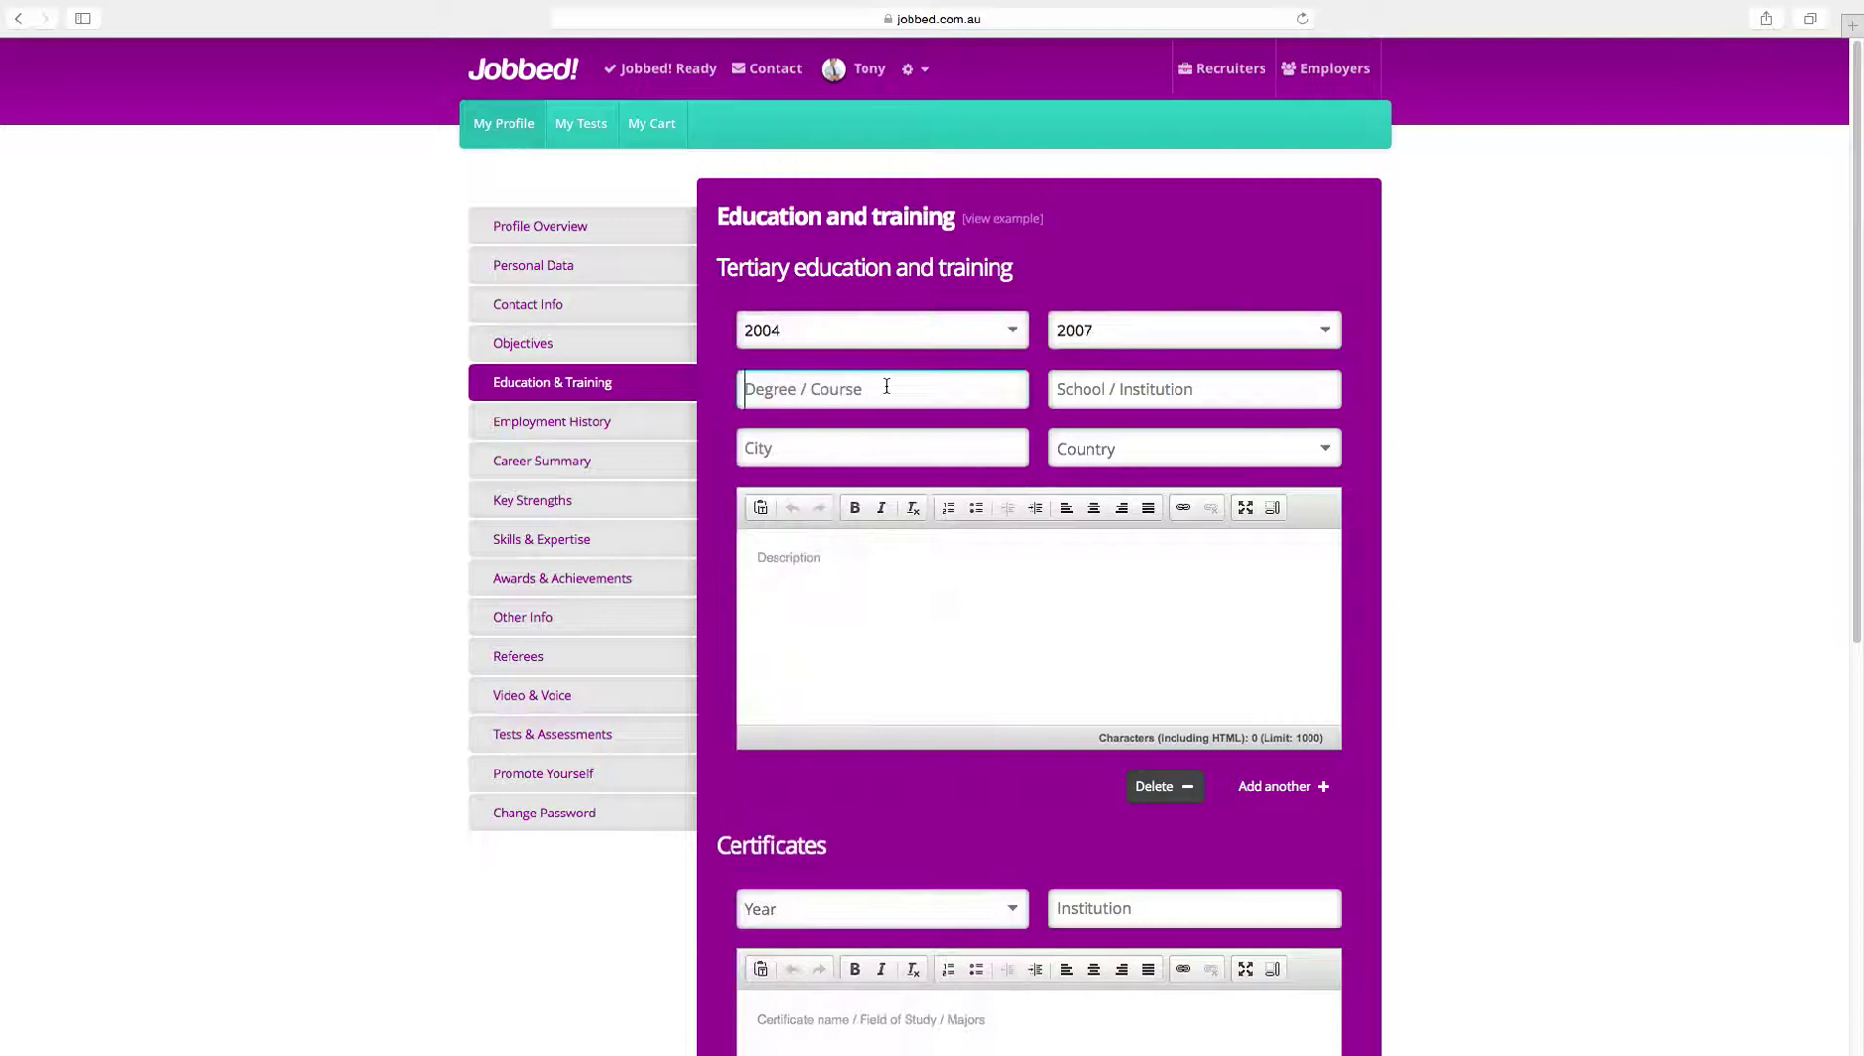
text(Master of Business Administration)
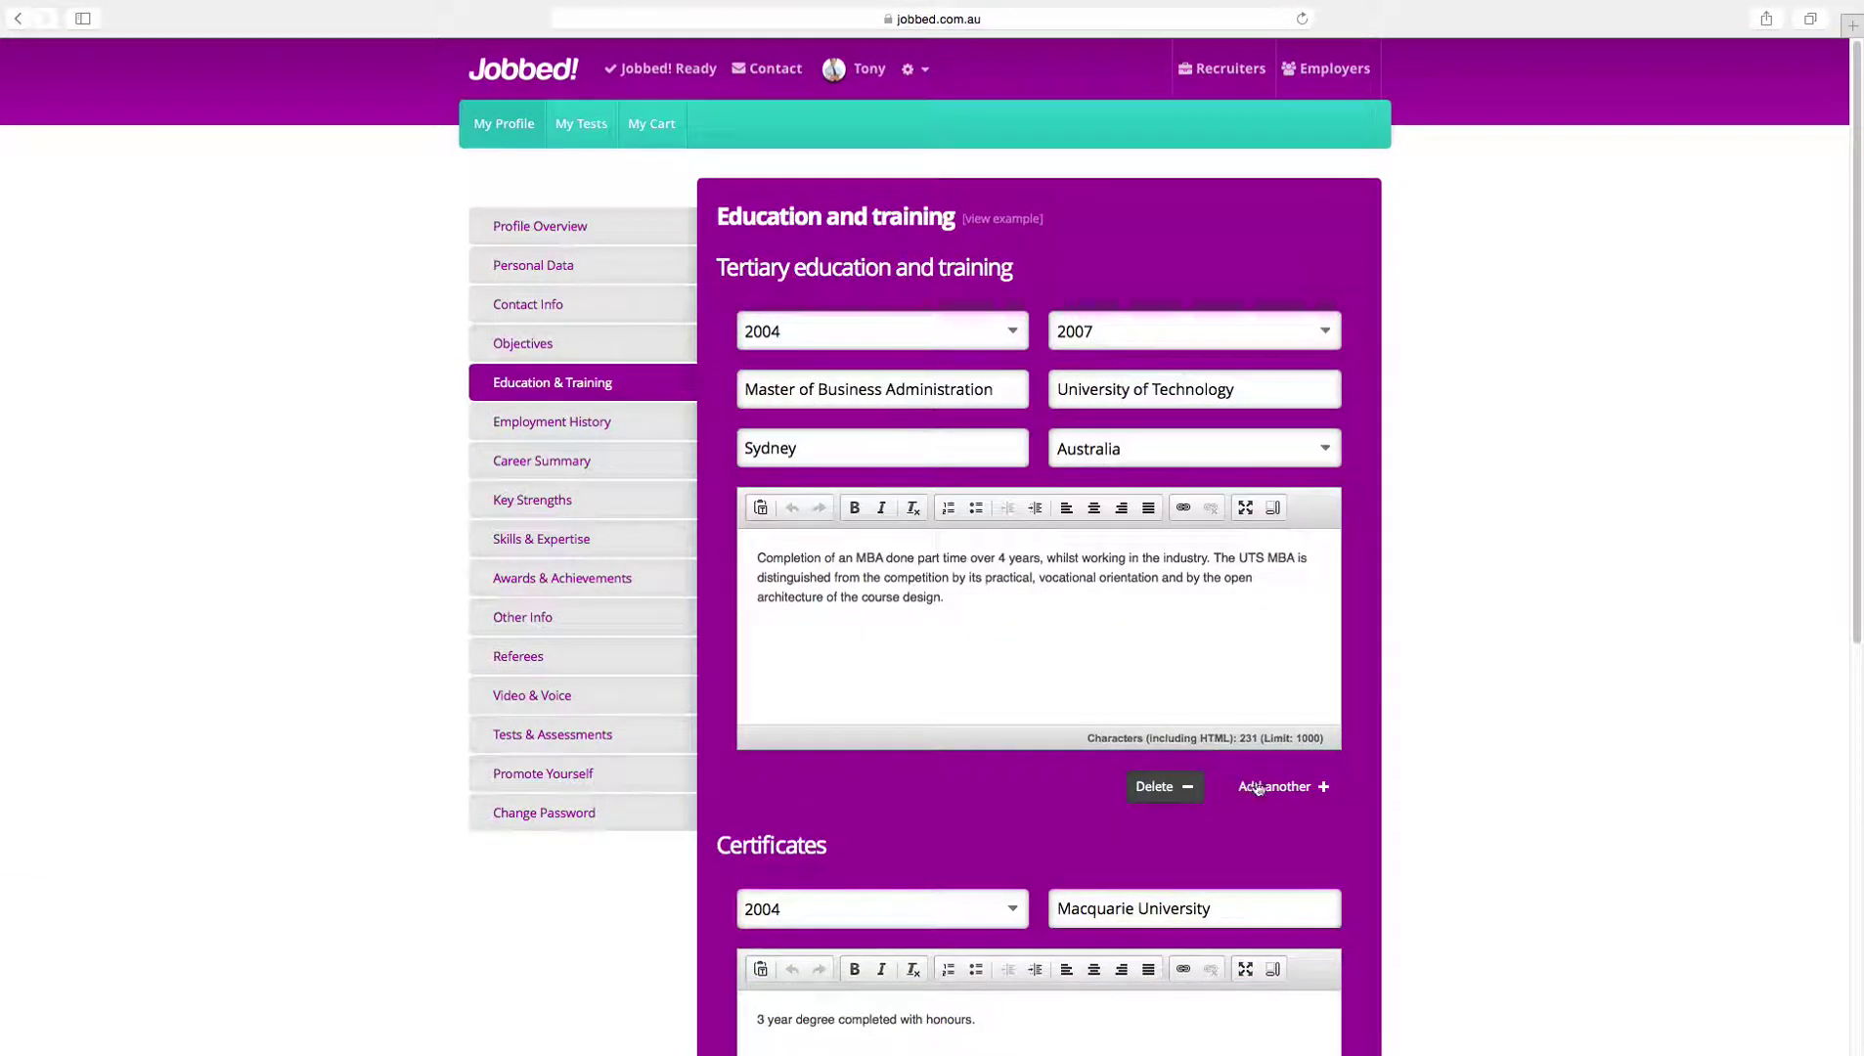
click(1269, 788)
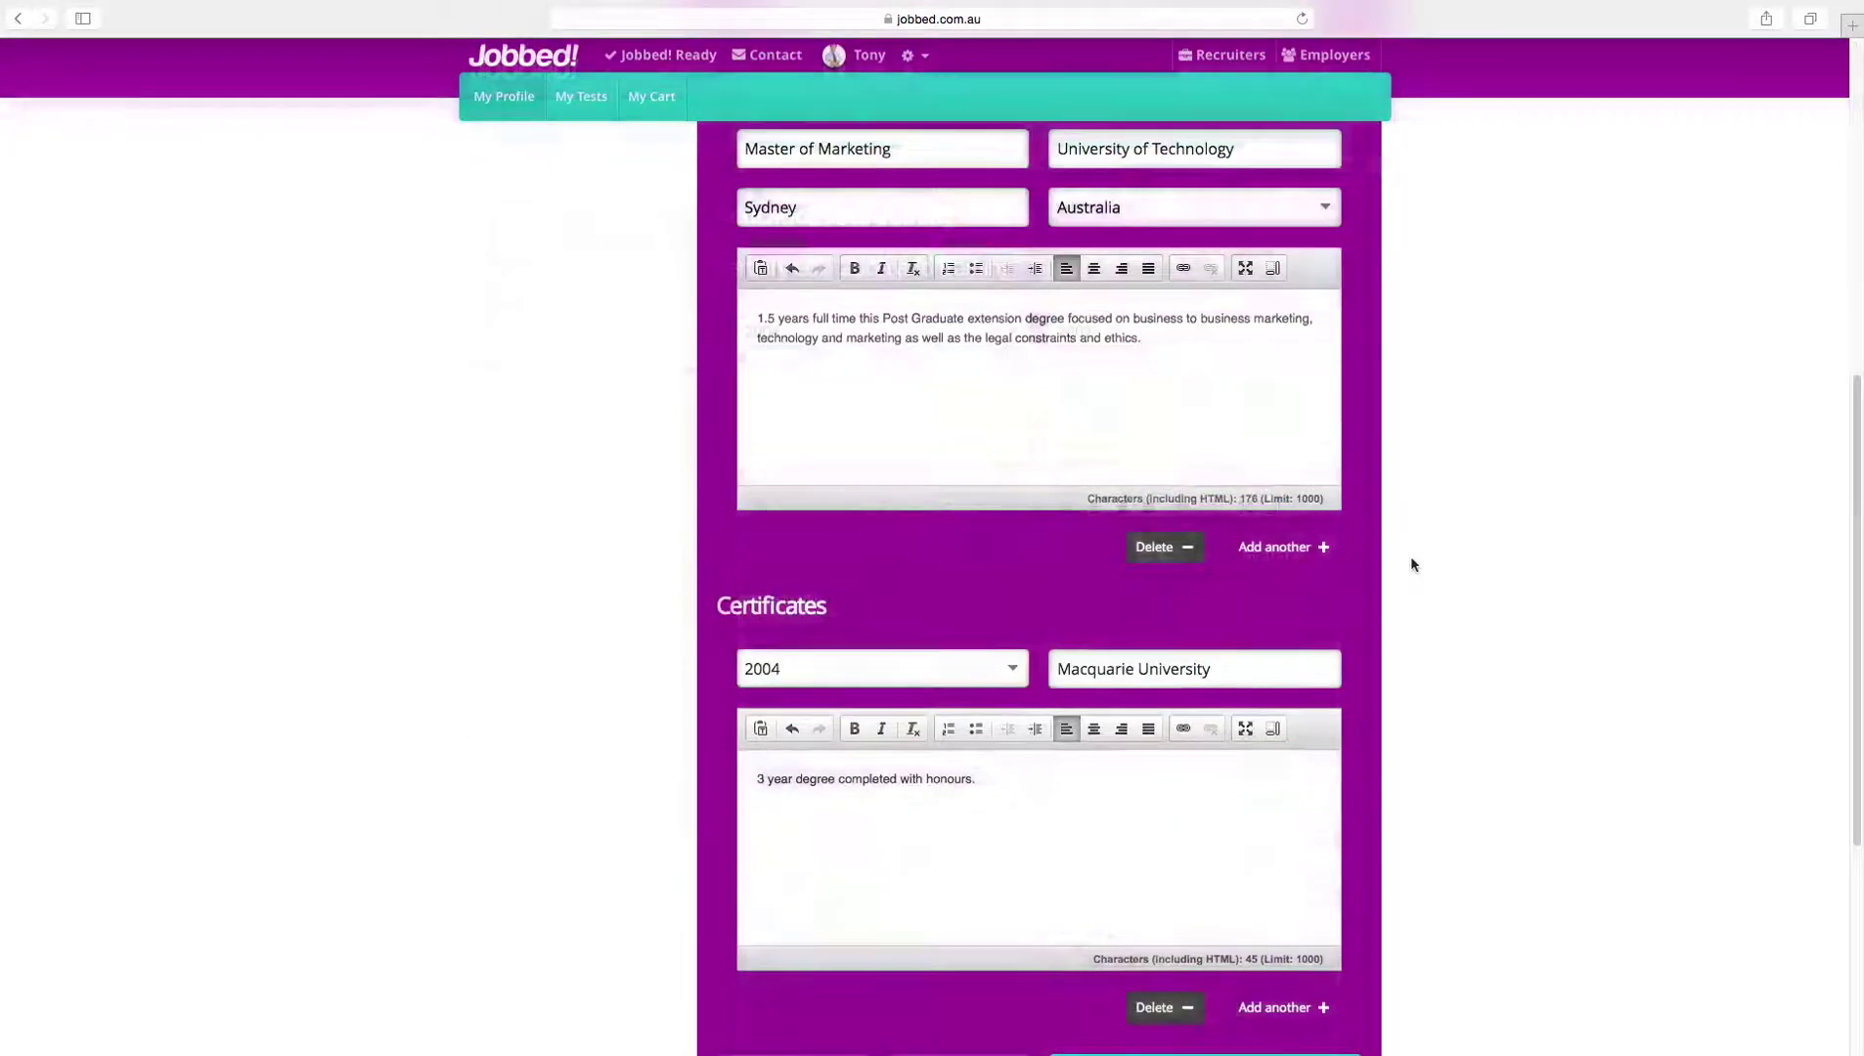
scroll(1410, 561, down, 5)
click(1284, 726)
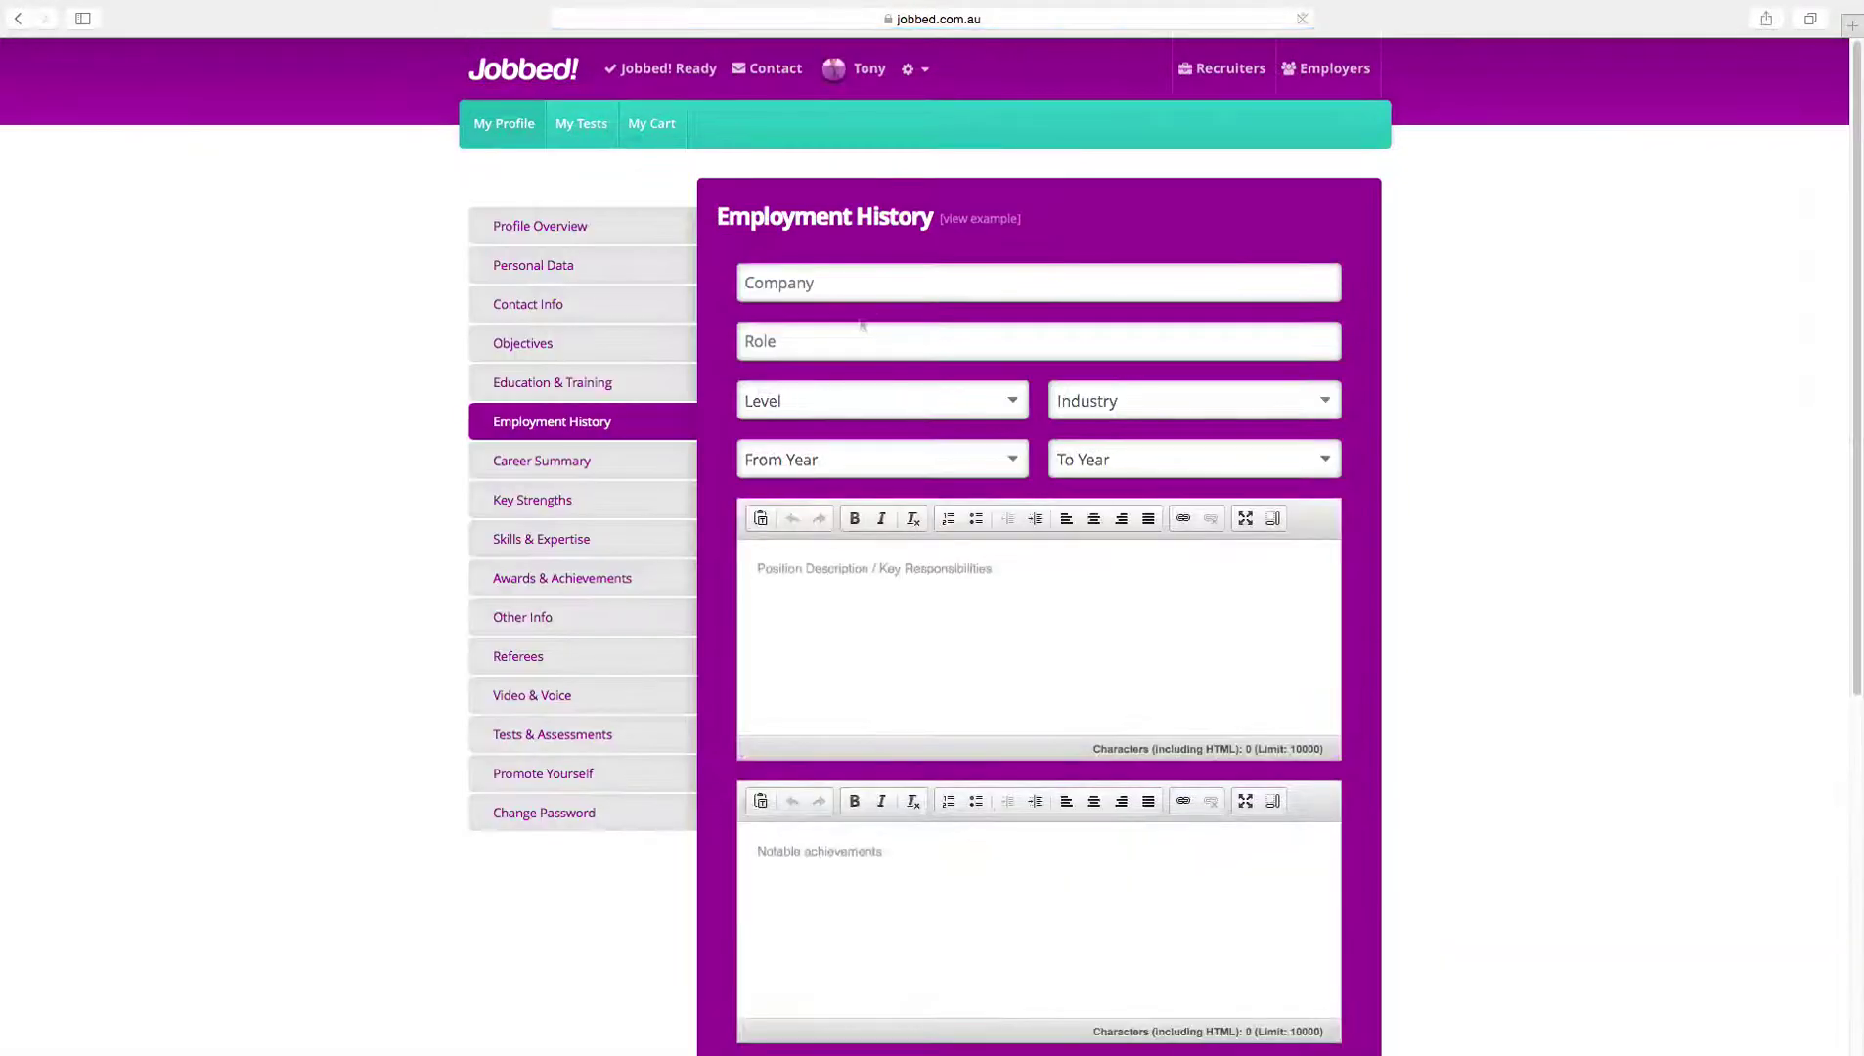
click(875, 292)
Step: Add the One Voice job with pasted duties and achievements, marked to include in the resume
text(One Voice)
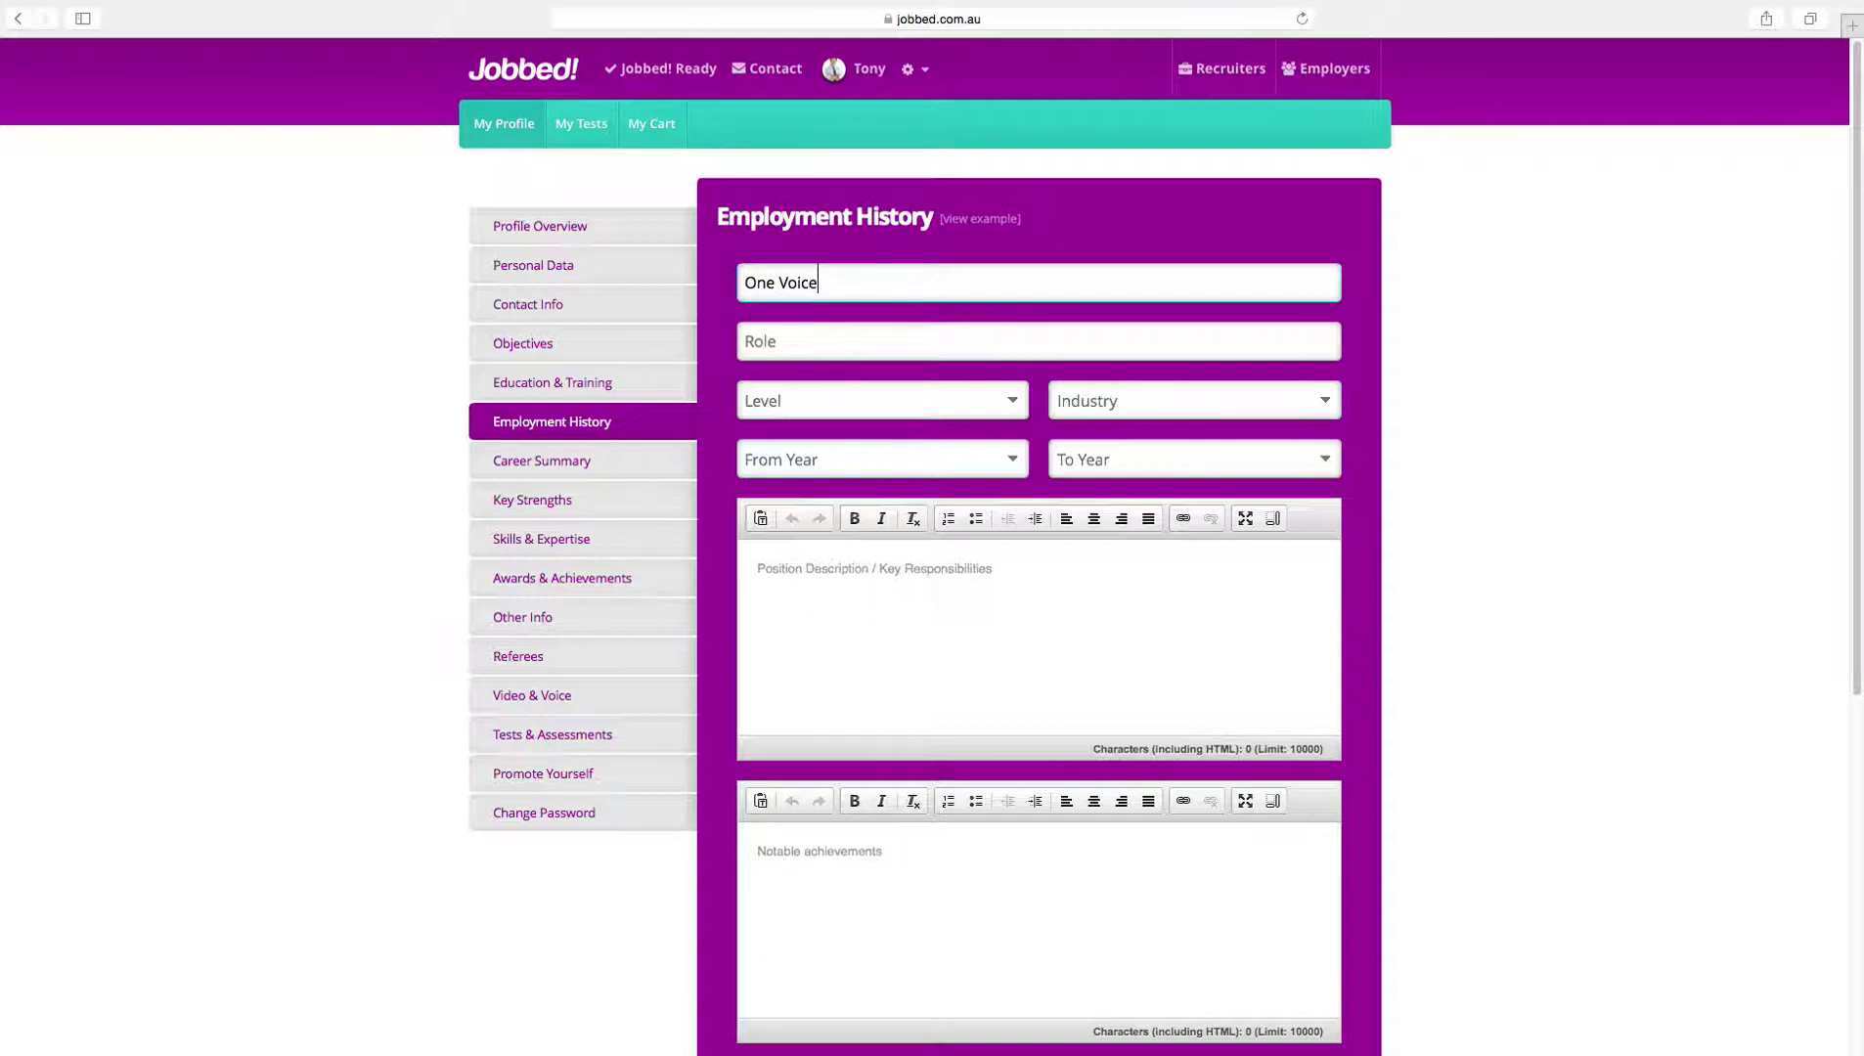
key(Tab)
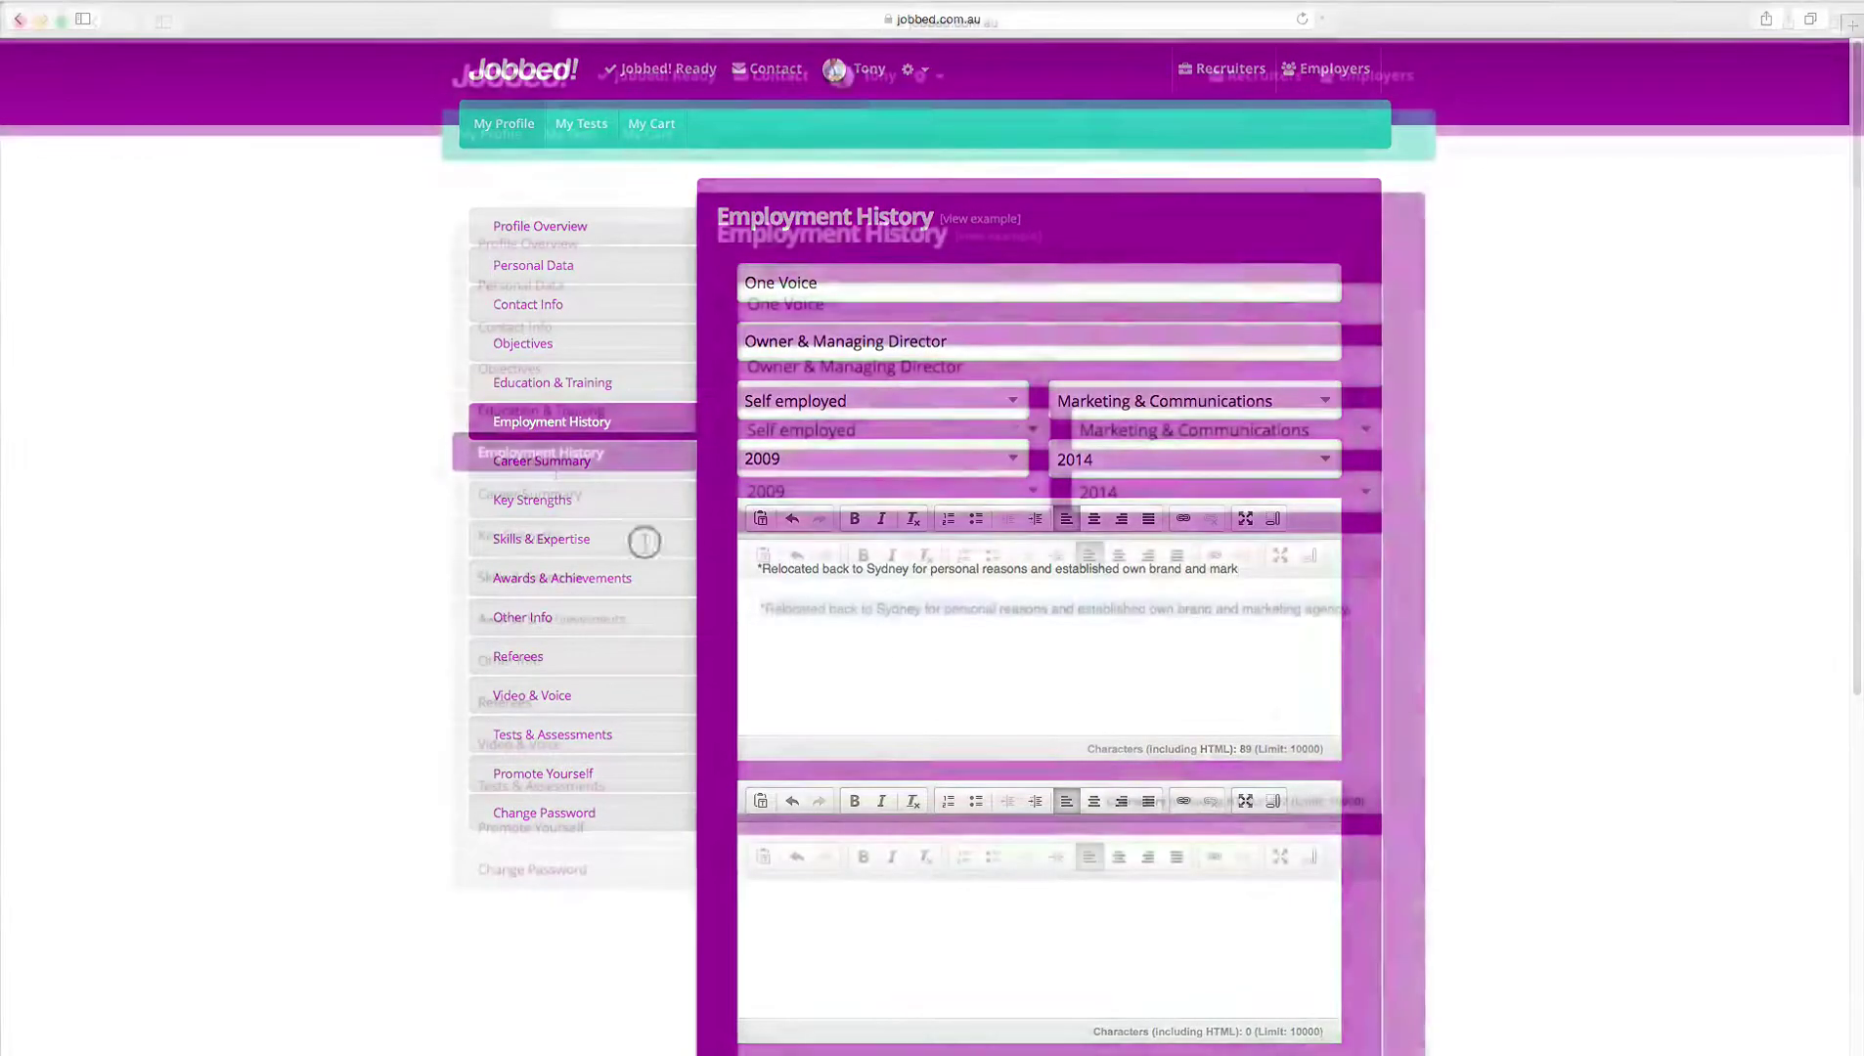
key(super+v)
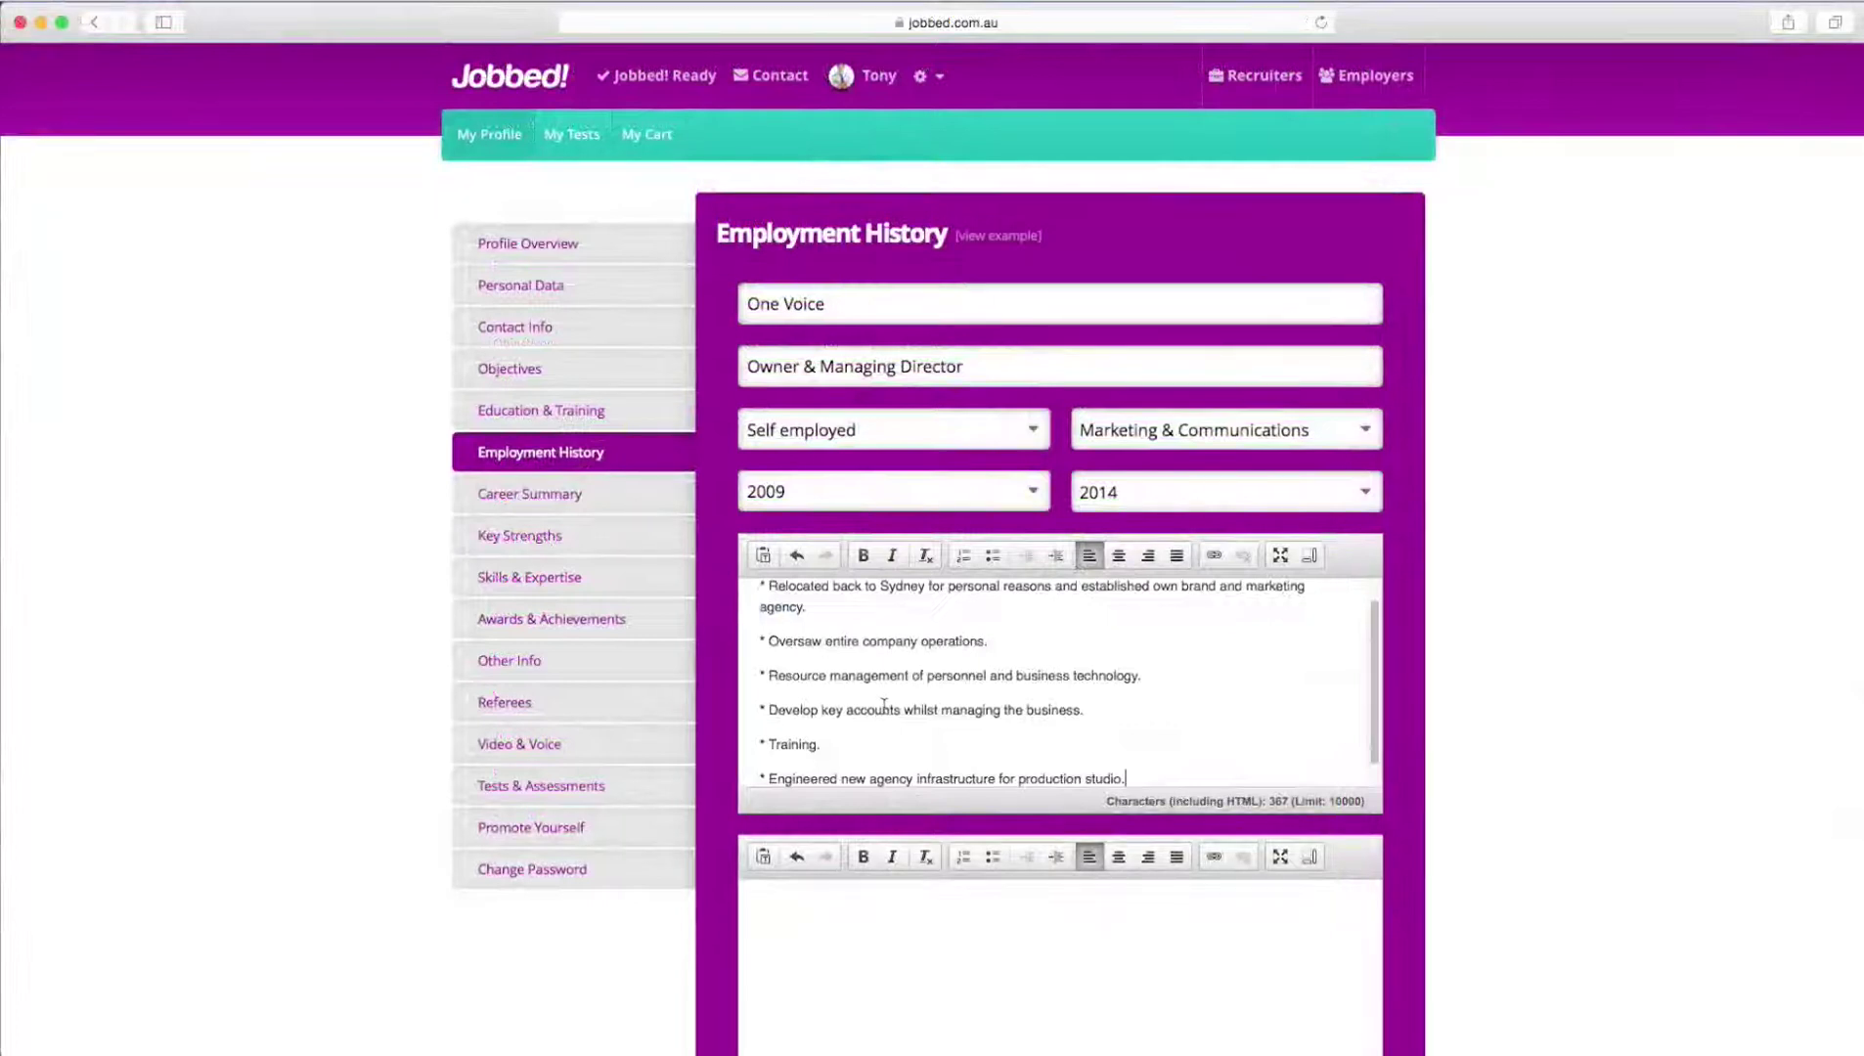
scroll(884, 704, down, 3)
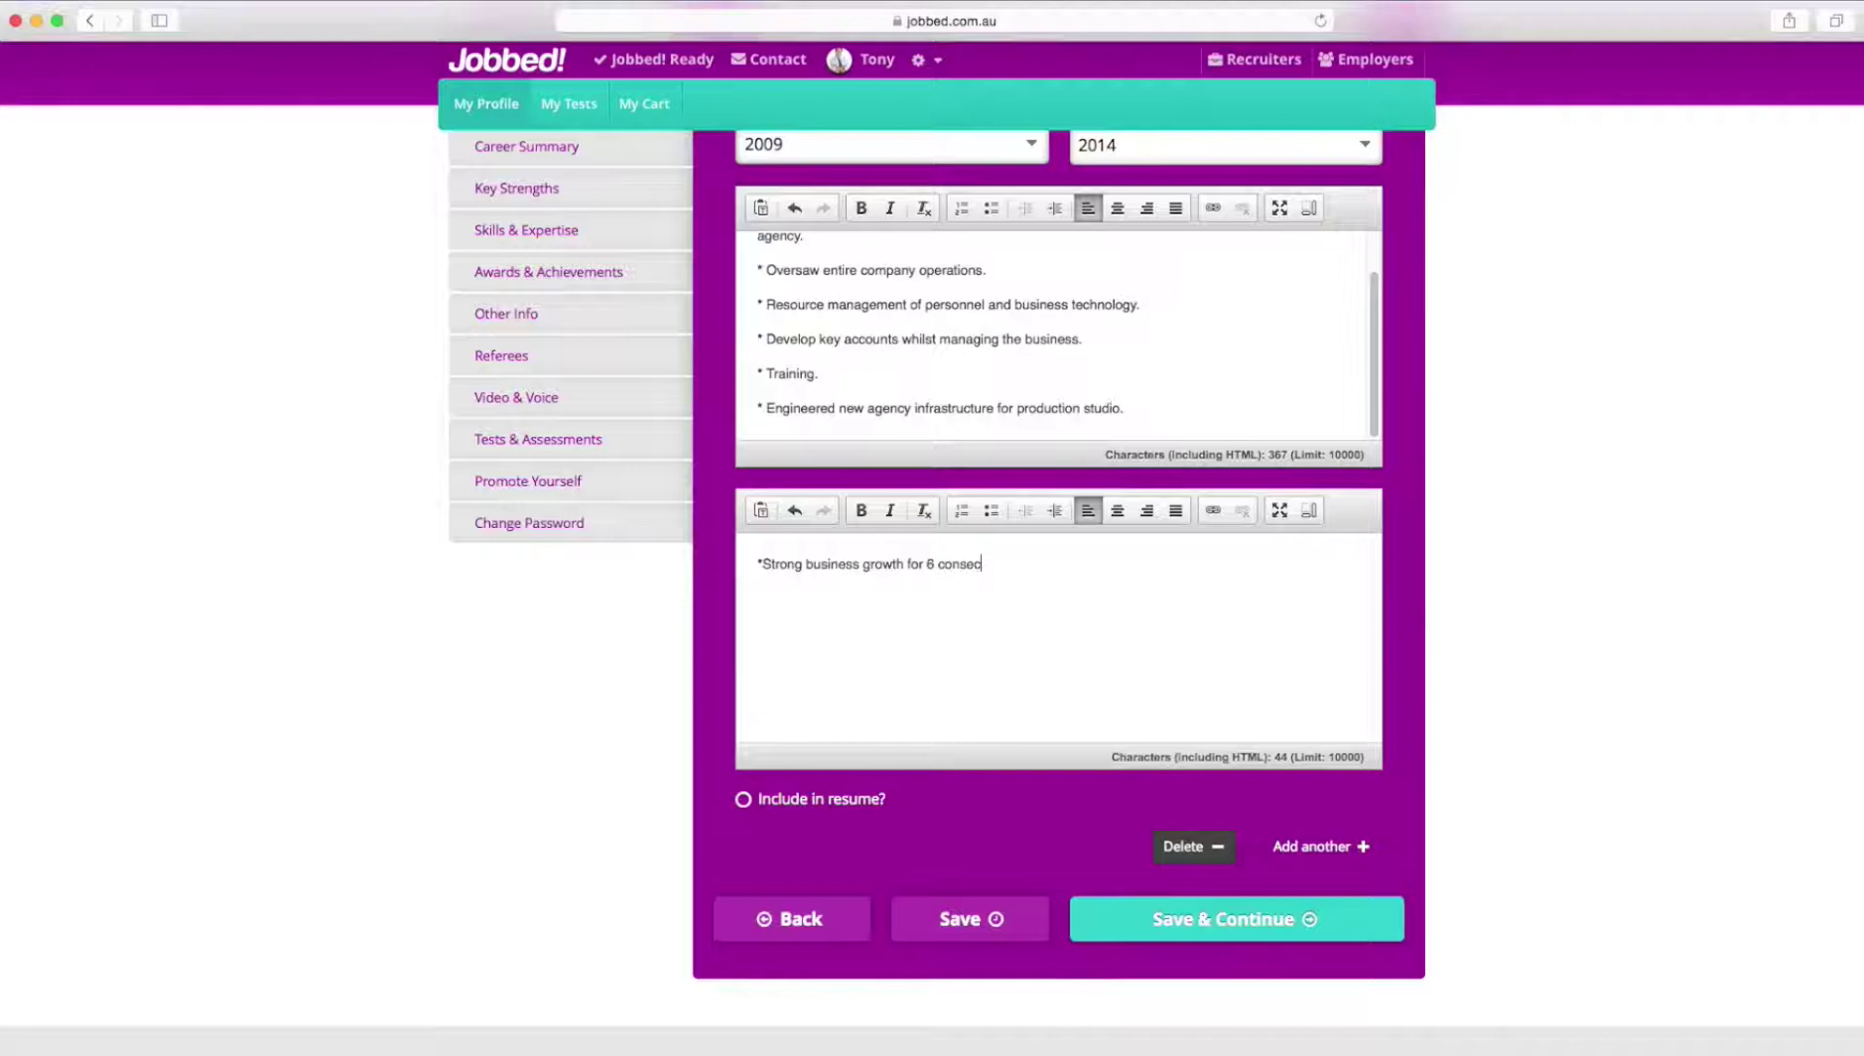
text(utive years.)
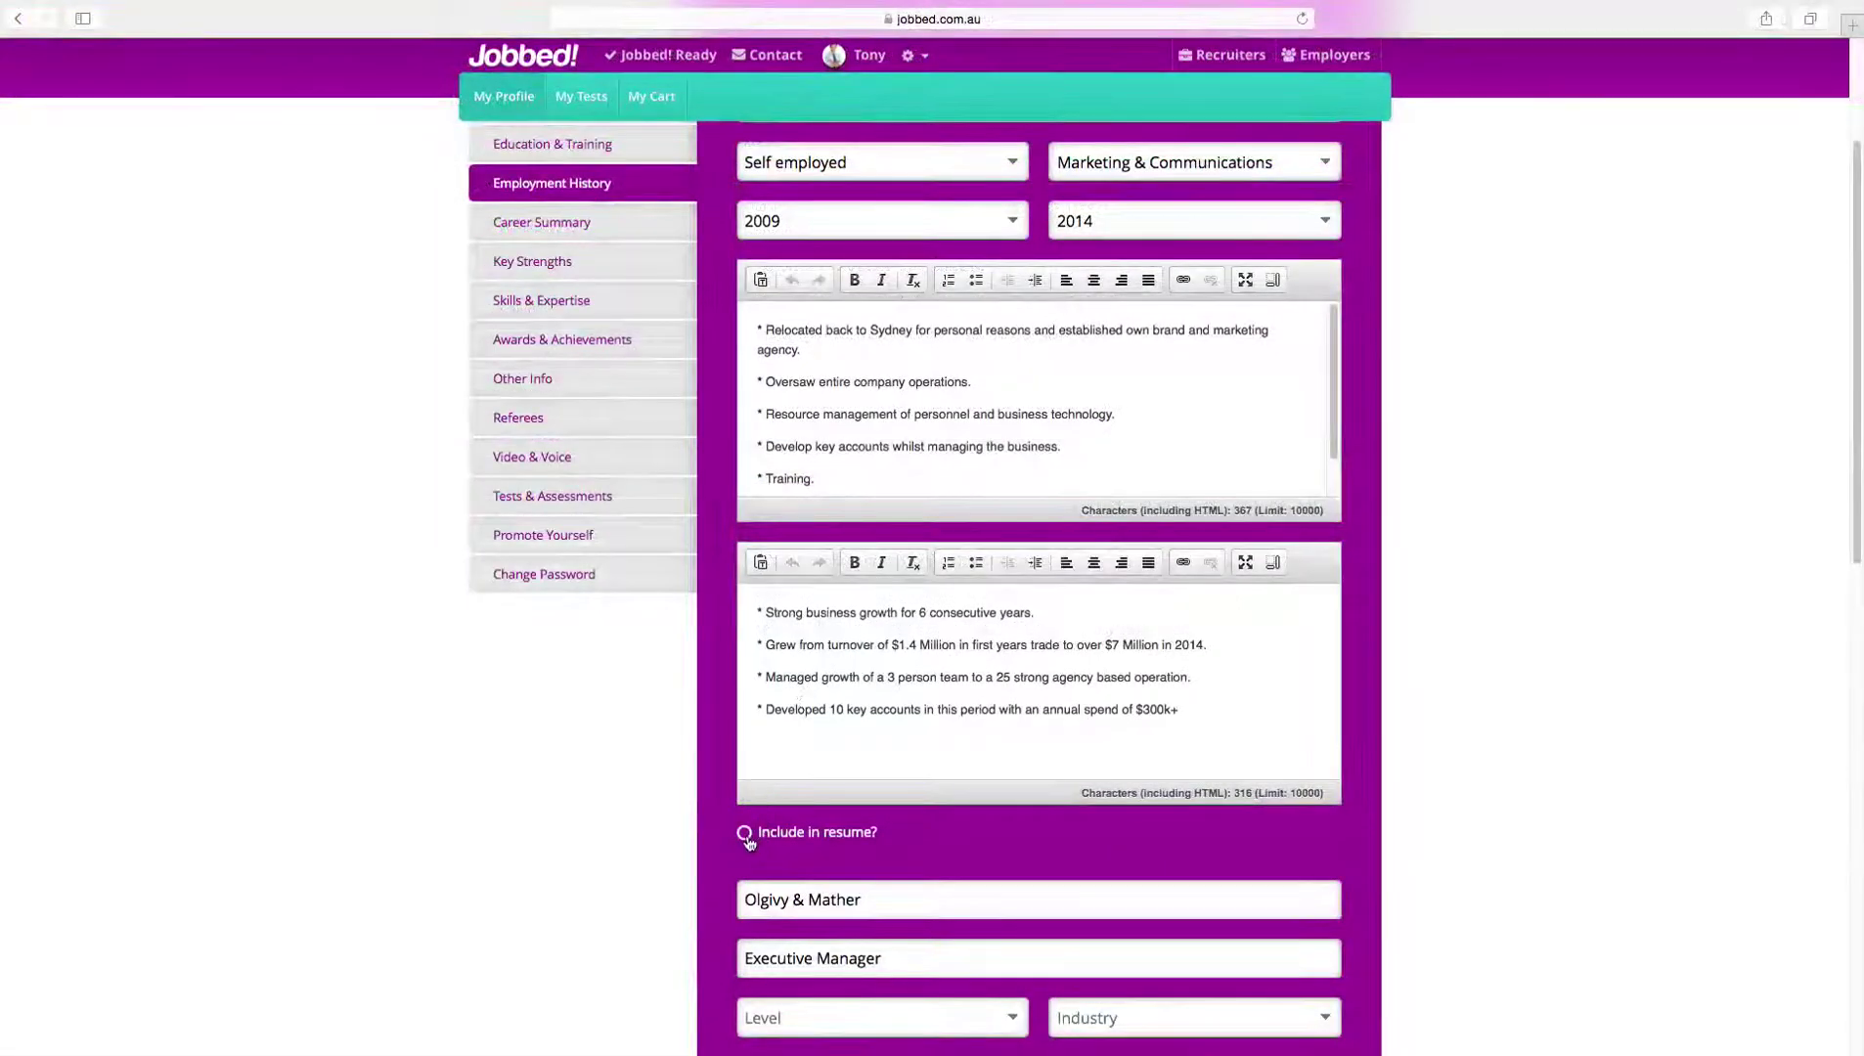
click(745, 833)
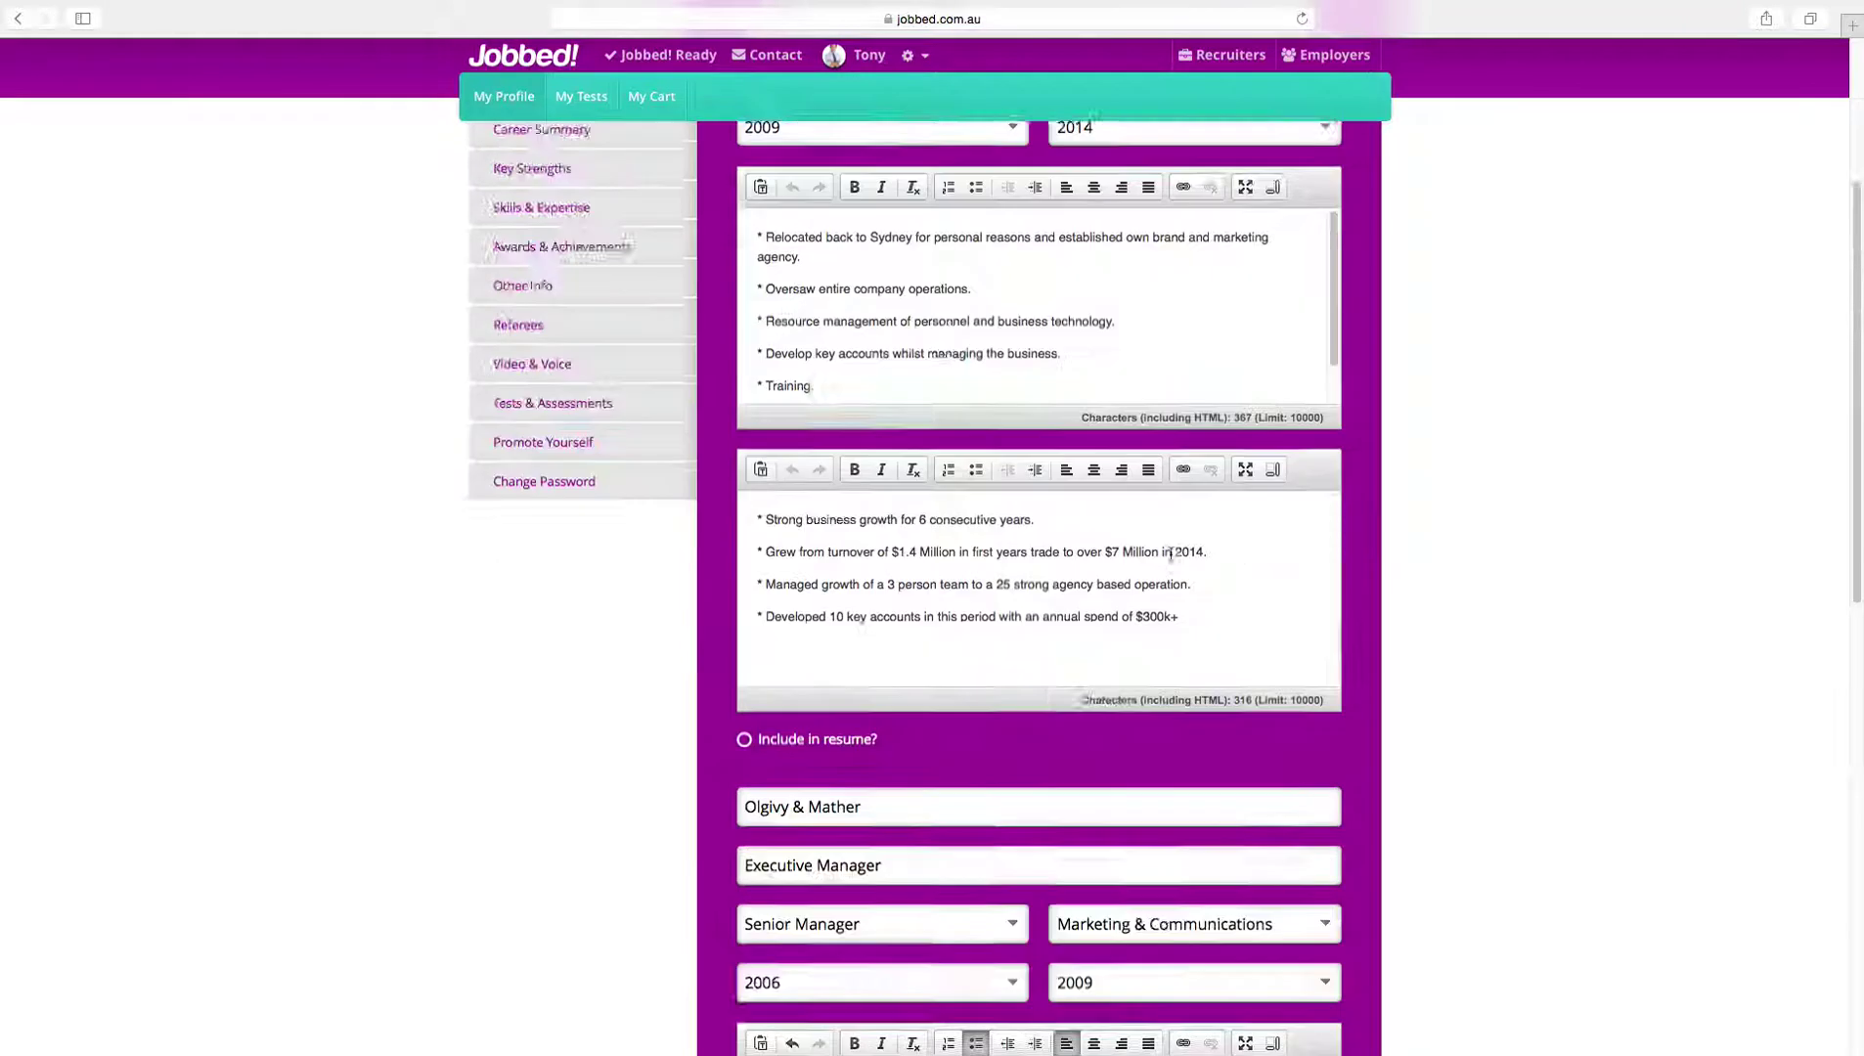
scroll(1171, 554, up, 3)
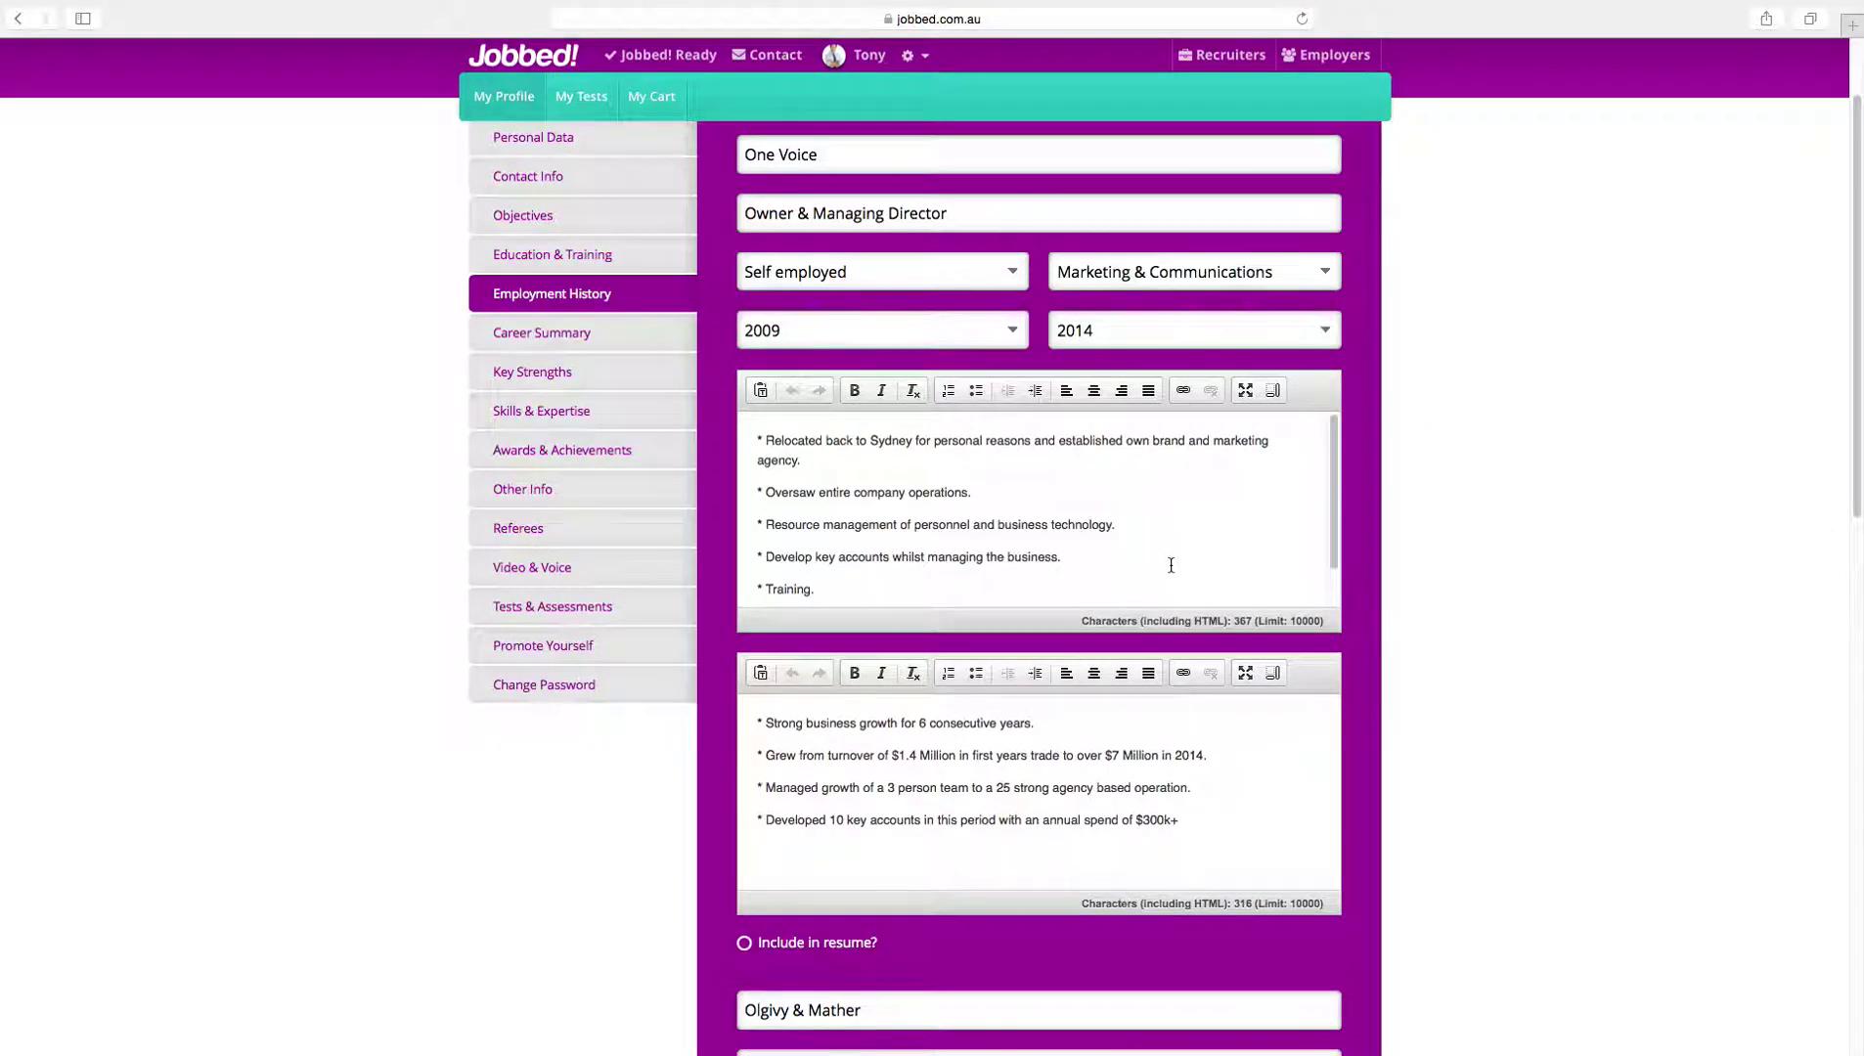
scroll(1171, 565, up, 2)
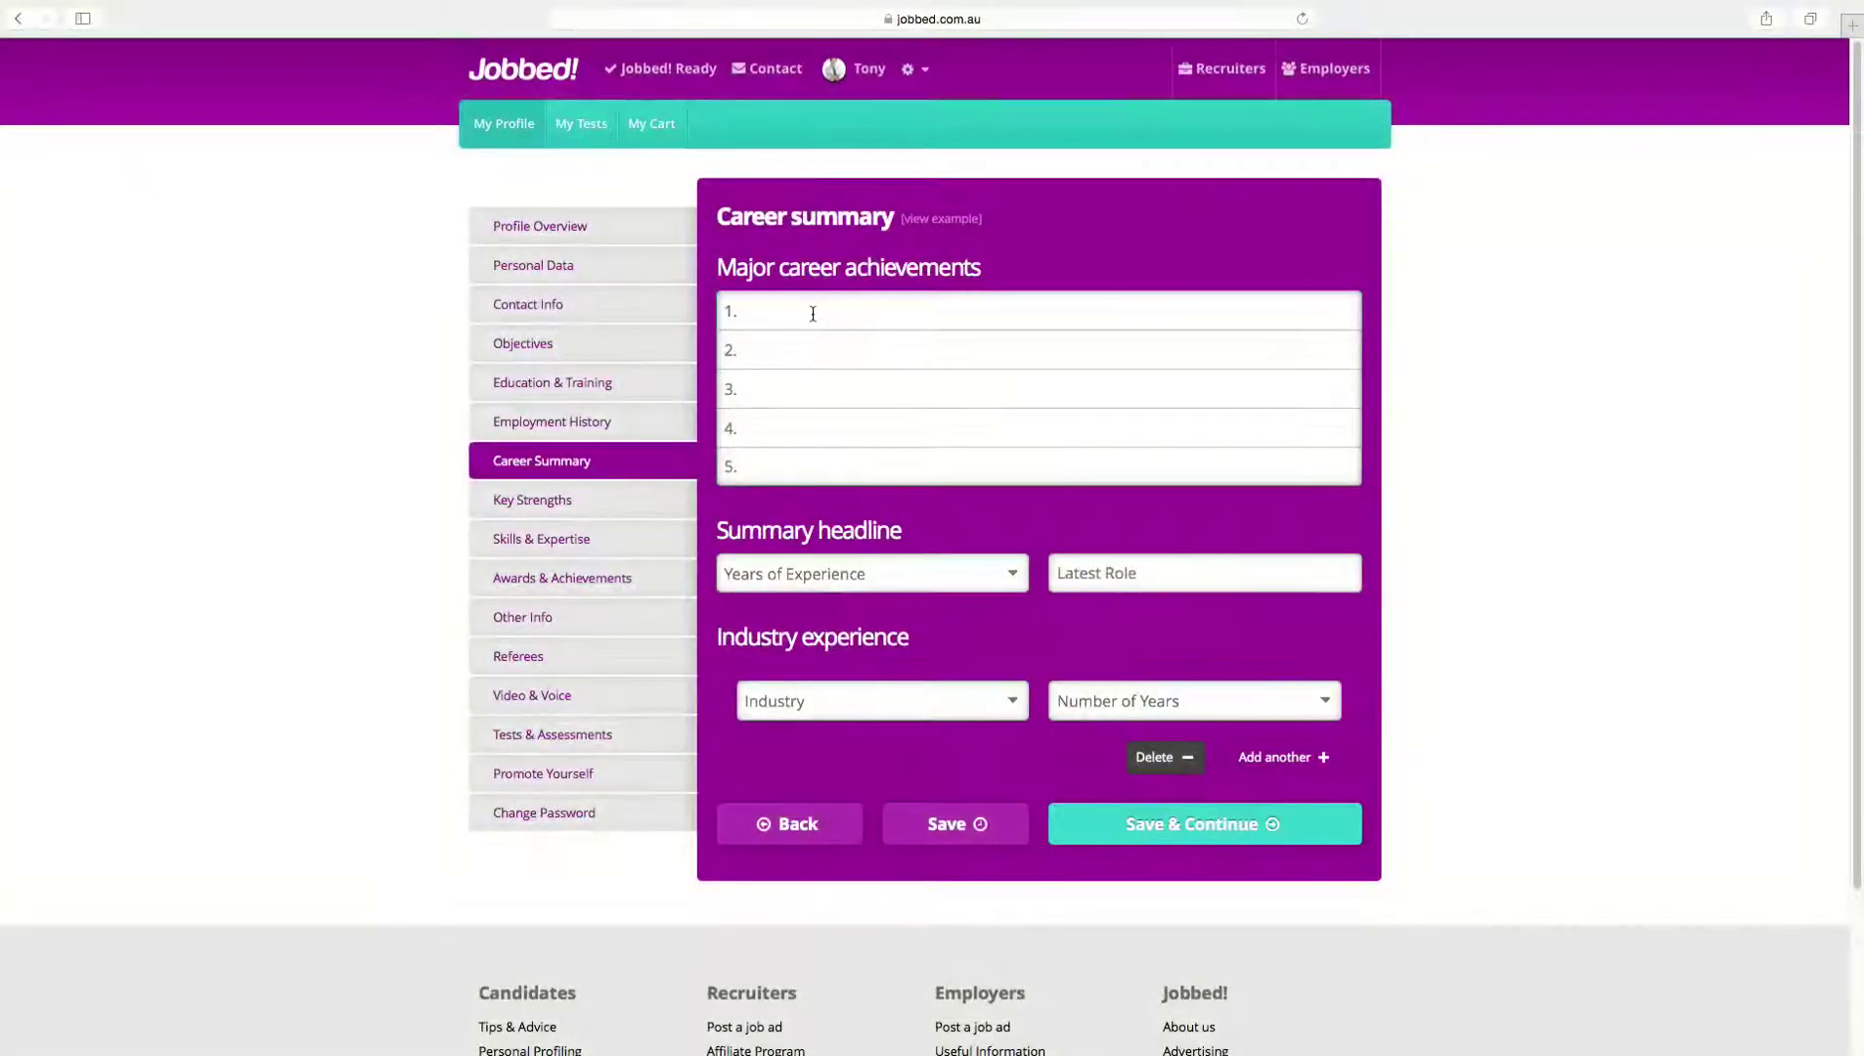
Step: Enter the career achievements 'Owner Manger of One Voice Agency' and '15+ Years experance'
click(812, 313)
text(Owner Manger of One Voice Agency)
key(Tab)
text(15+ Years experance)
Step: Record 15 years of experience and 15 industry years, and add 'Strong Leader' as a key strength
click(1203, 573)
text(15)
click(1193, 700)
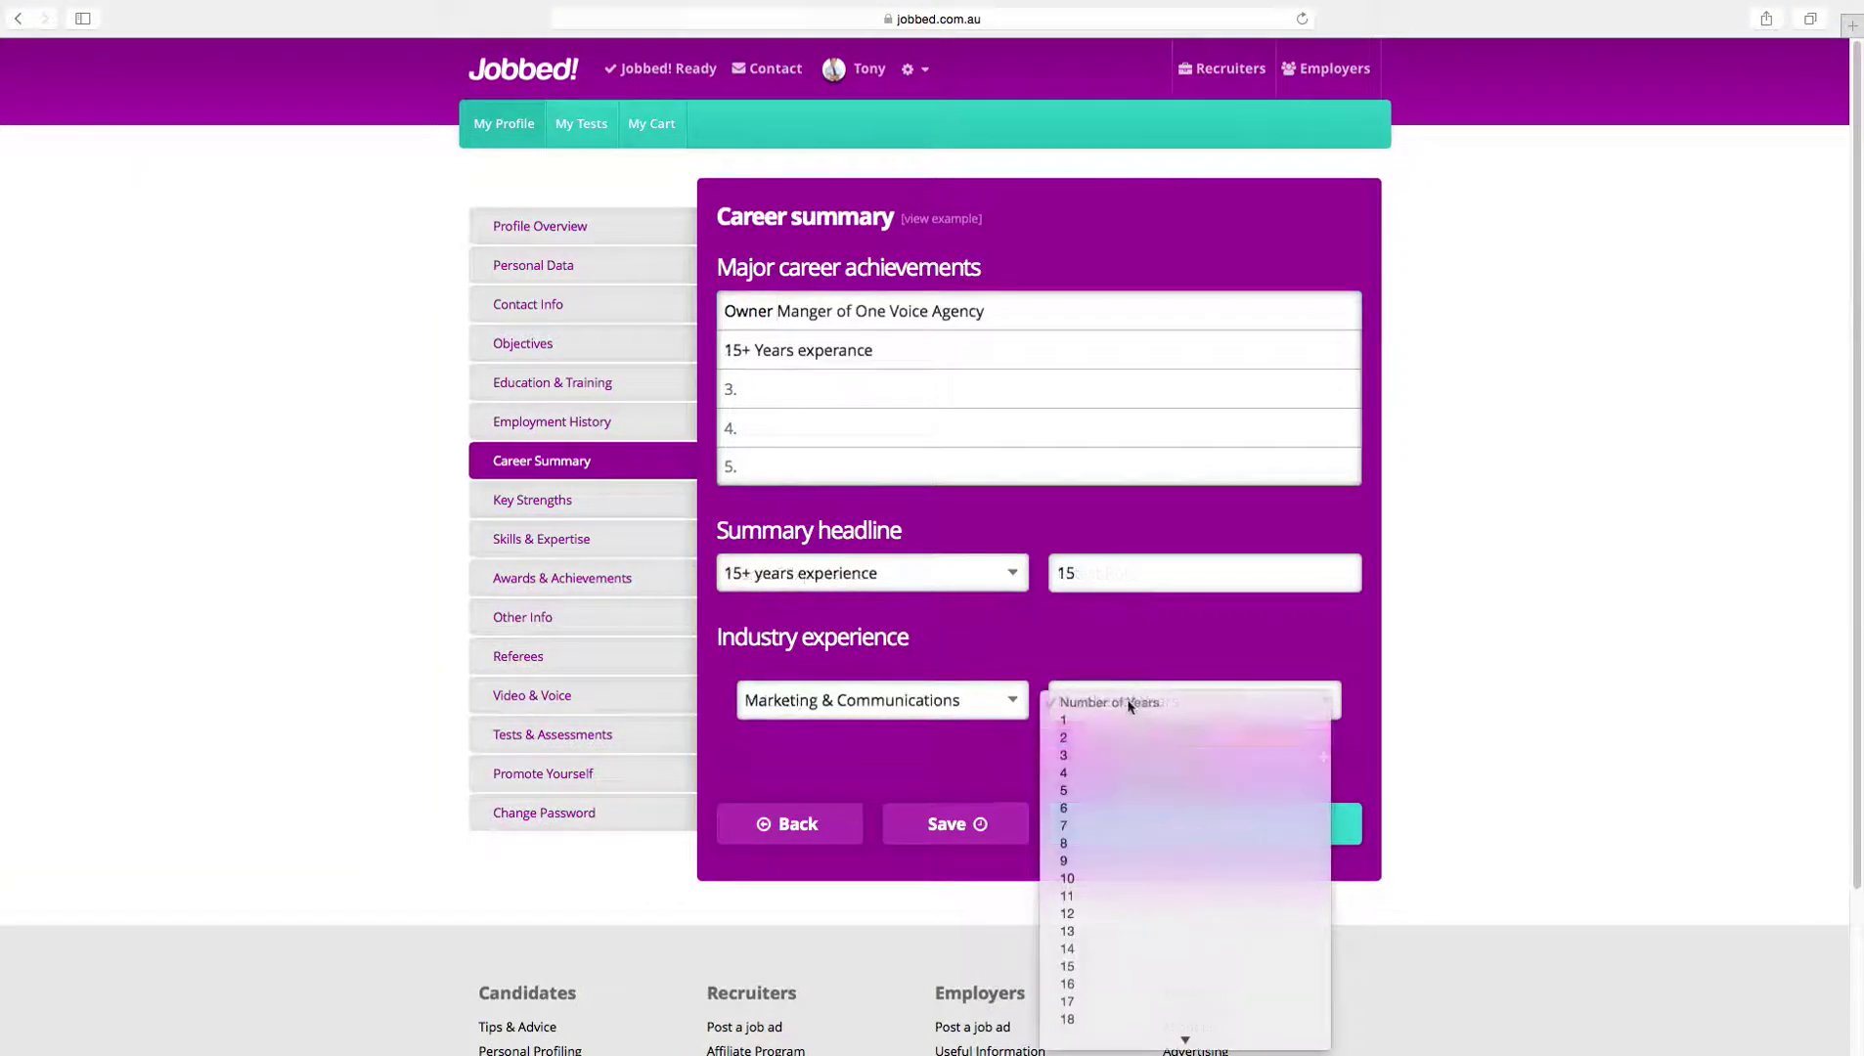
click(1118, 966)
text(S)
text(trong )
text(Leader)
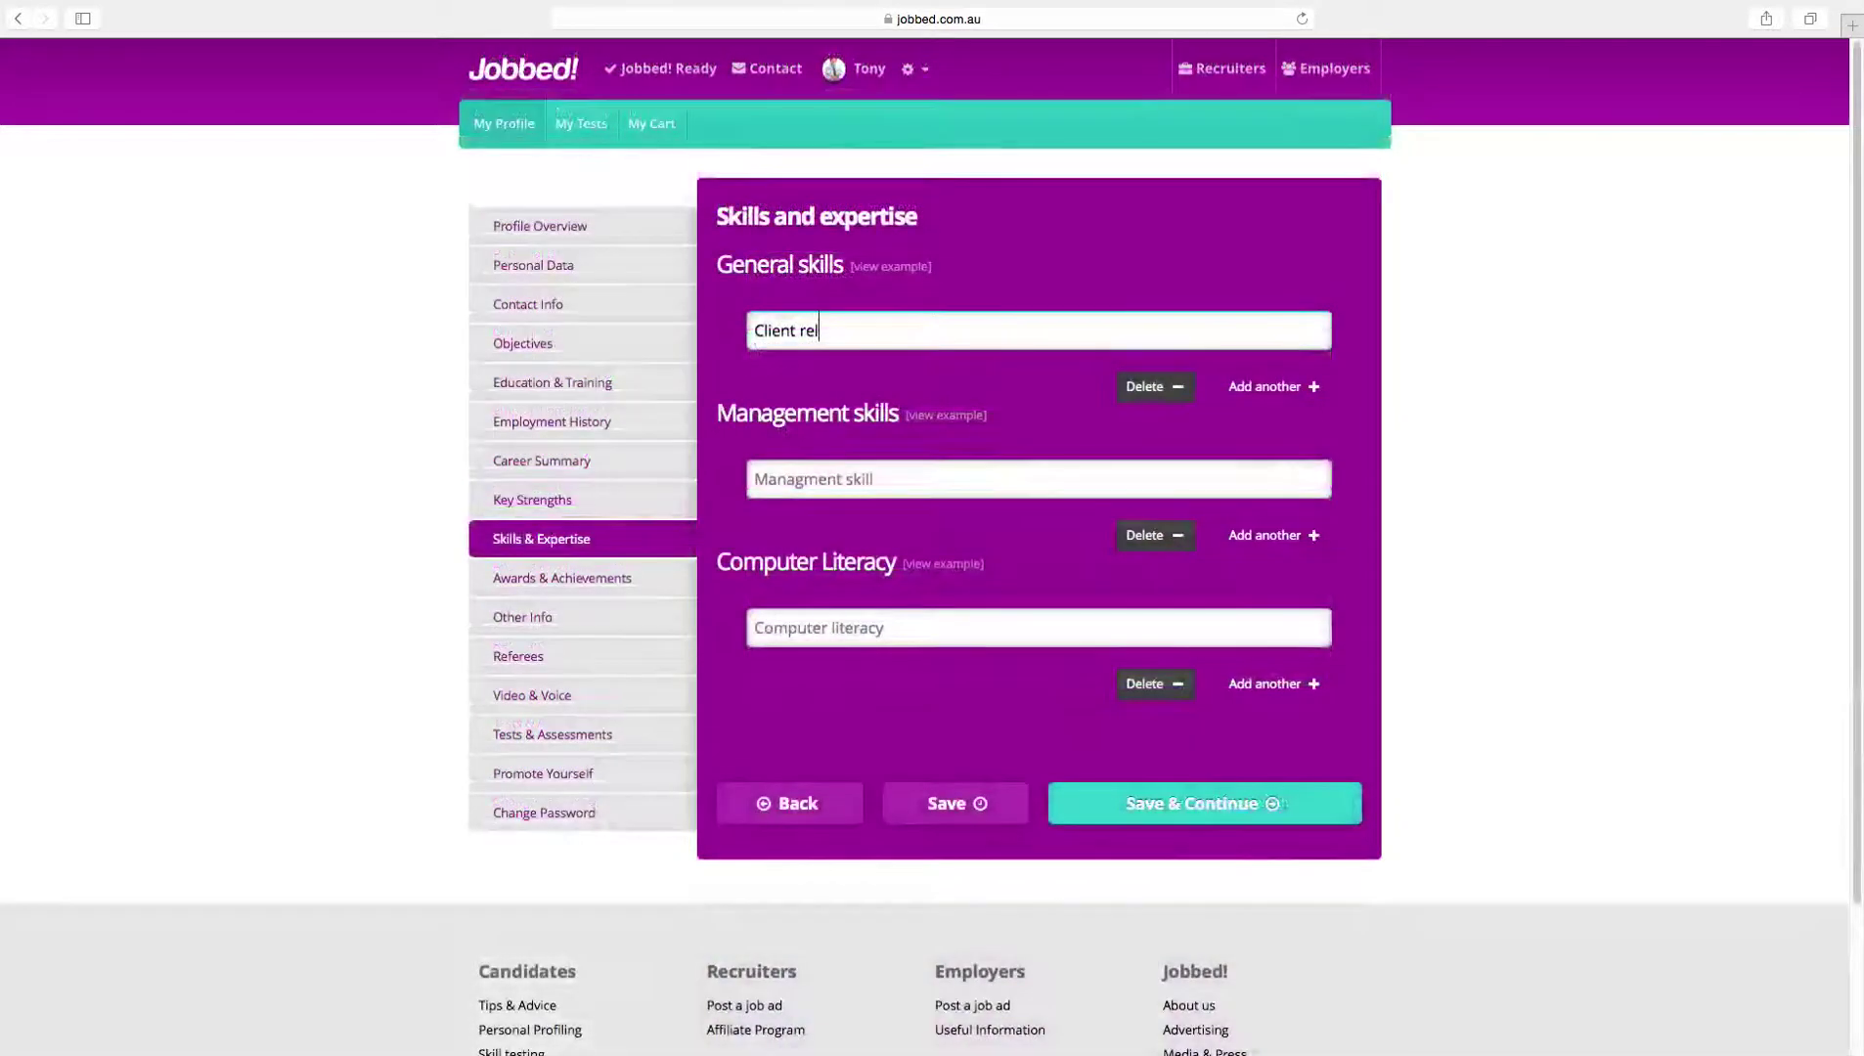
Step: Finish a key strength entry ending 'ationship ma' and start the free Your Greatest Strength test
text(ationship ma)
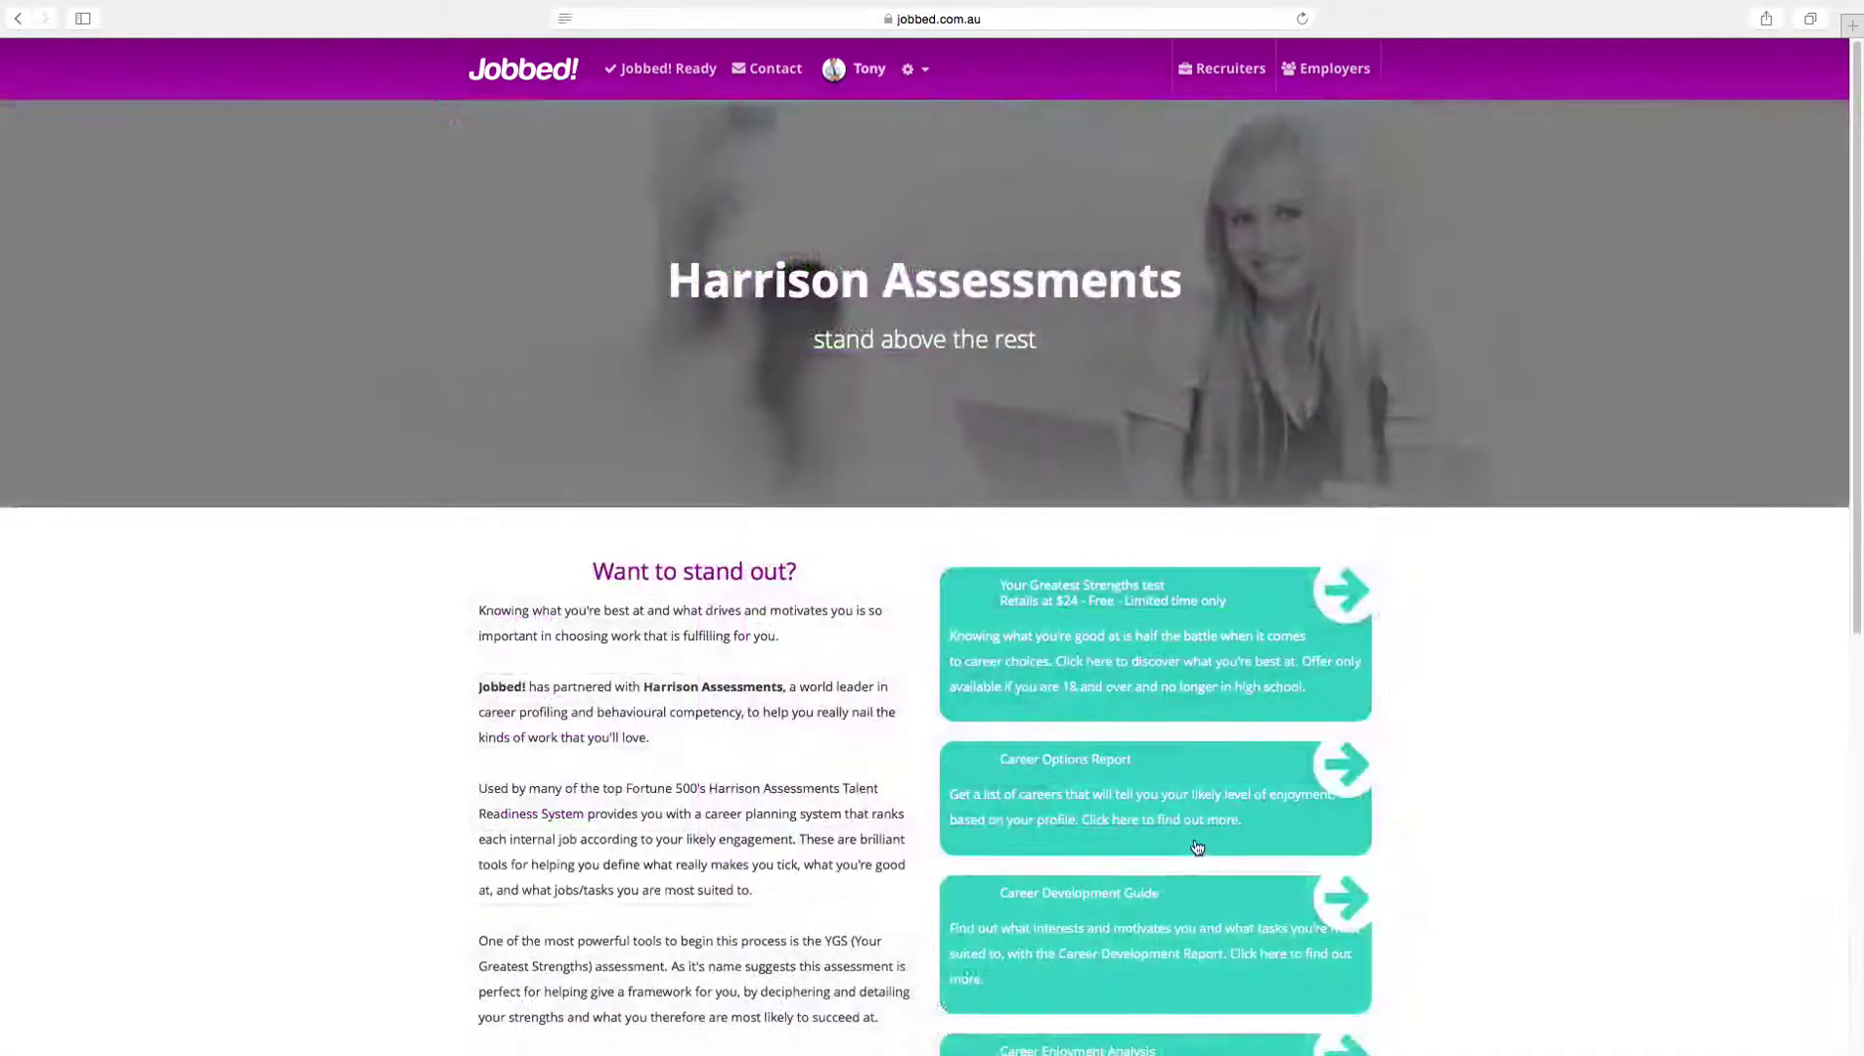
scroll(1146, 655, down, 3)
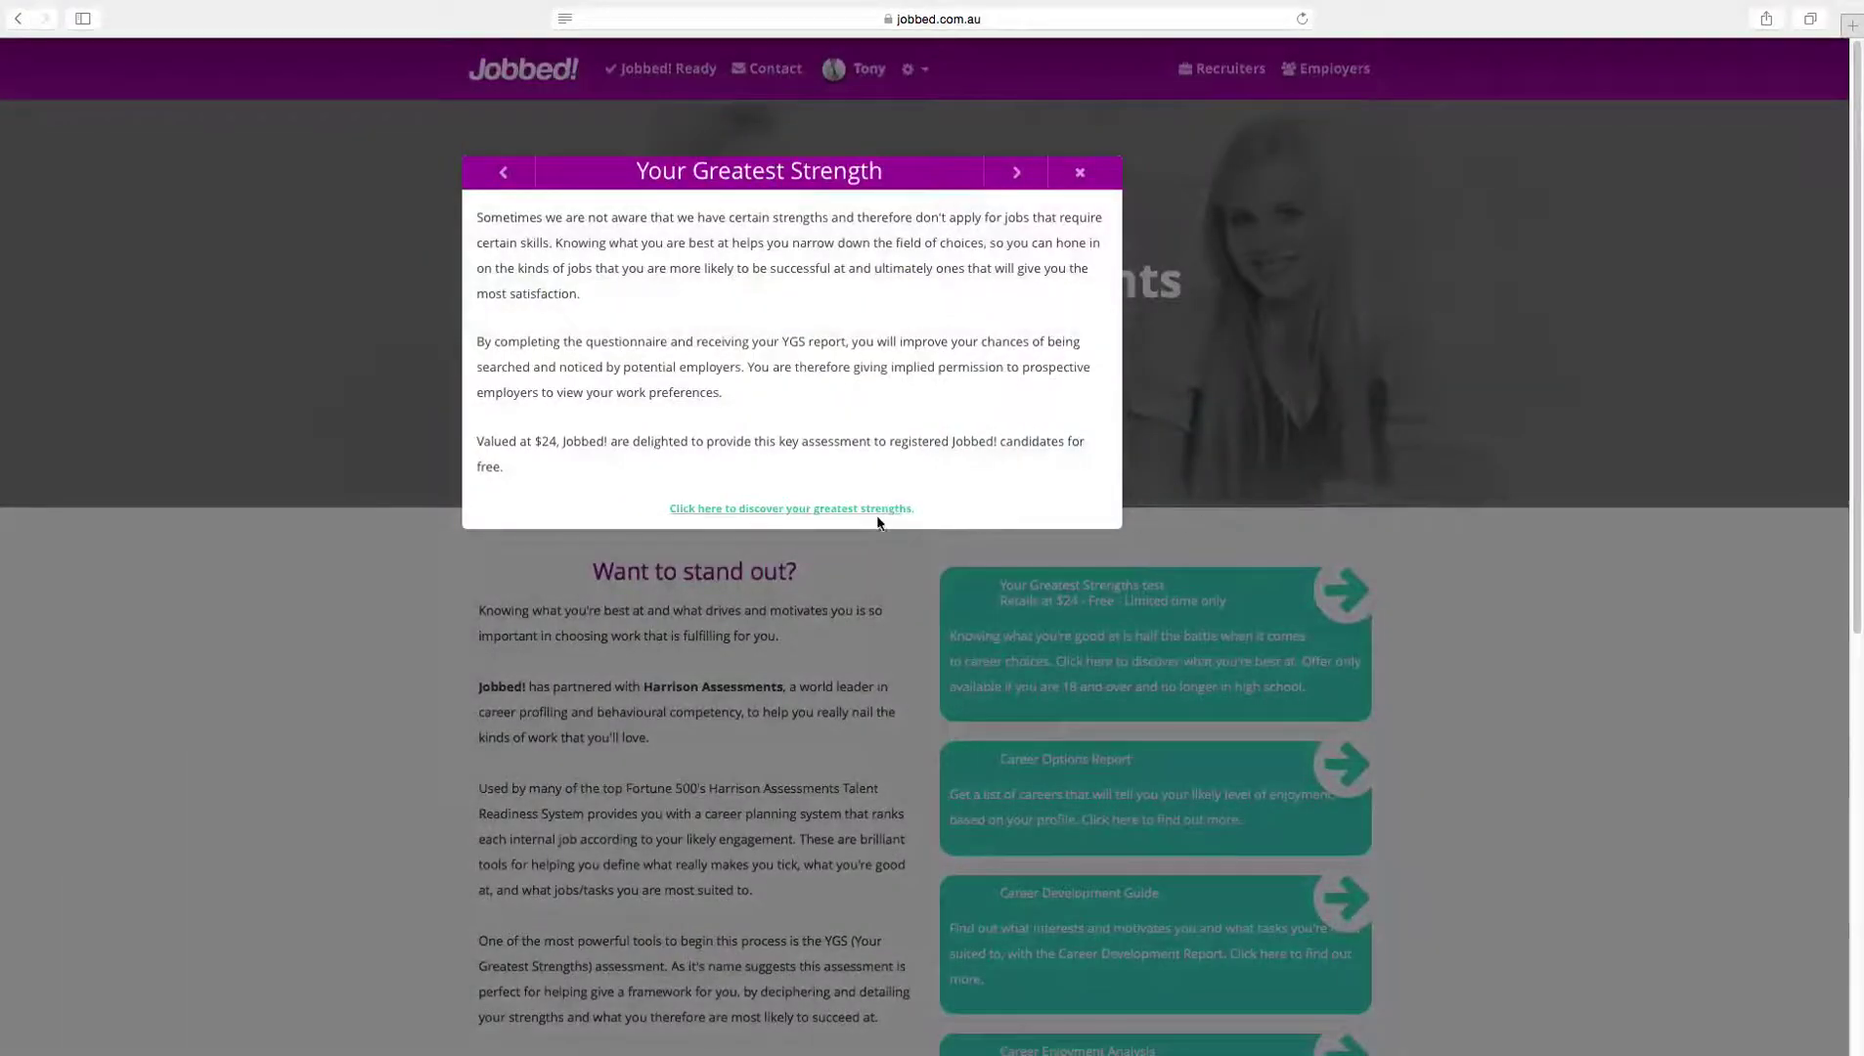
click(870, 508)
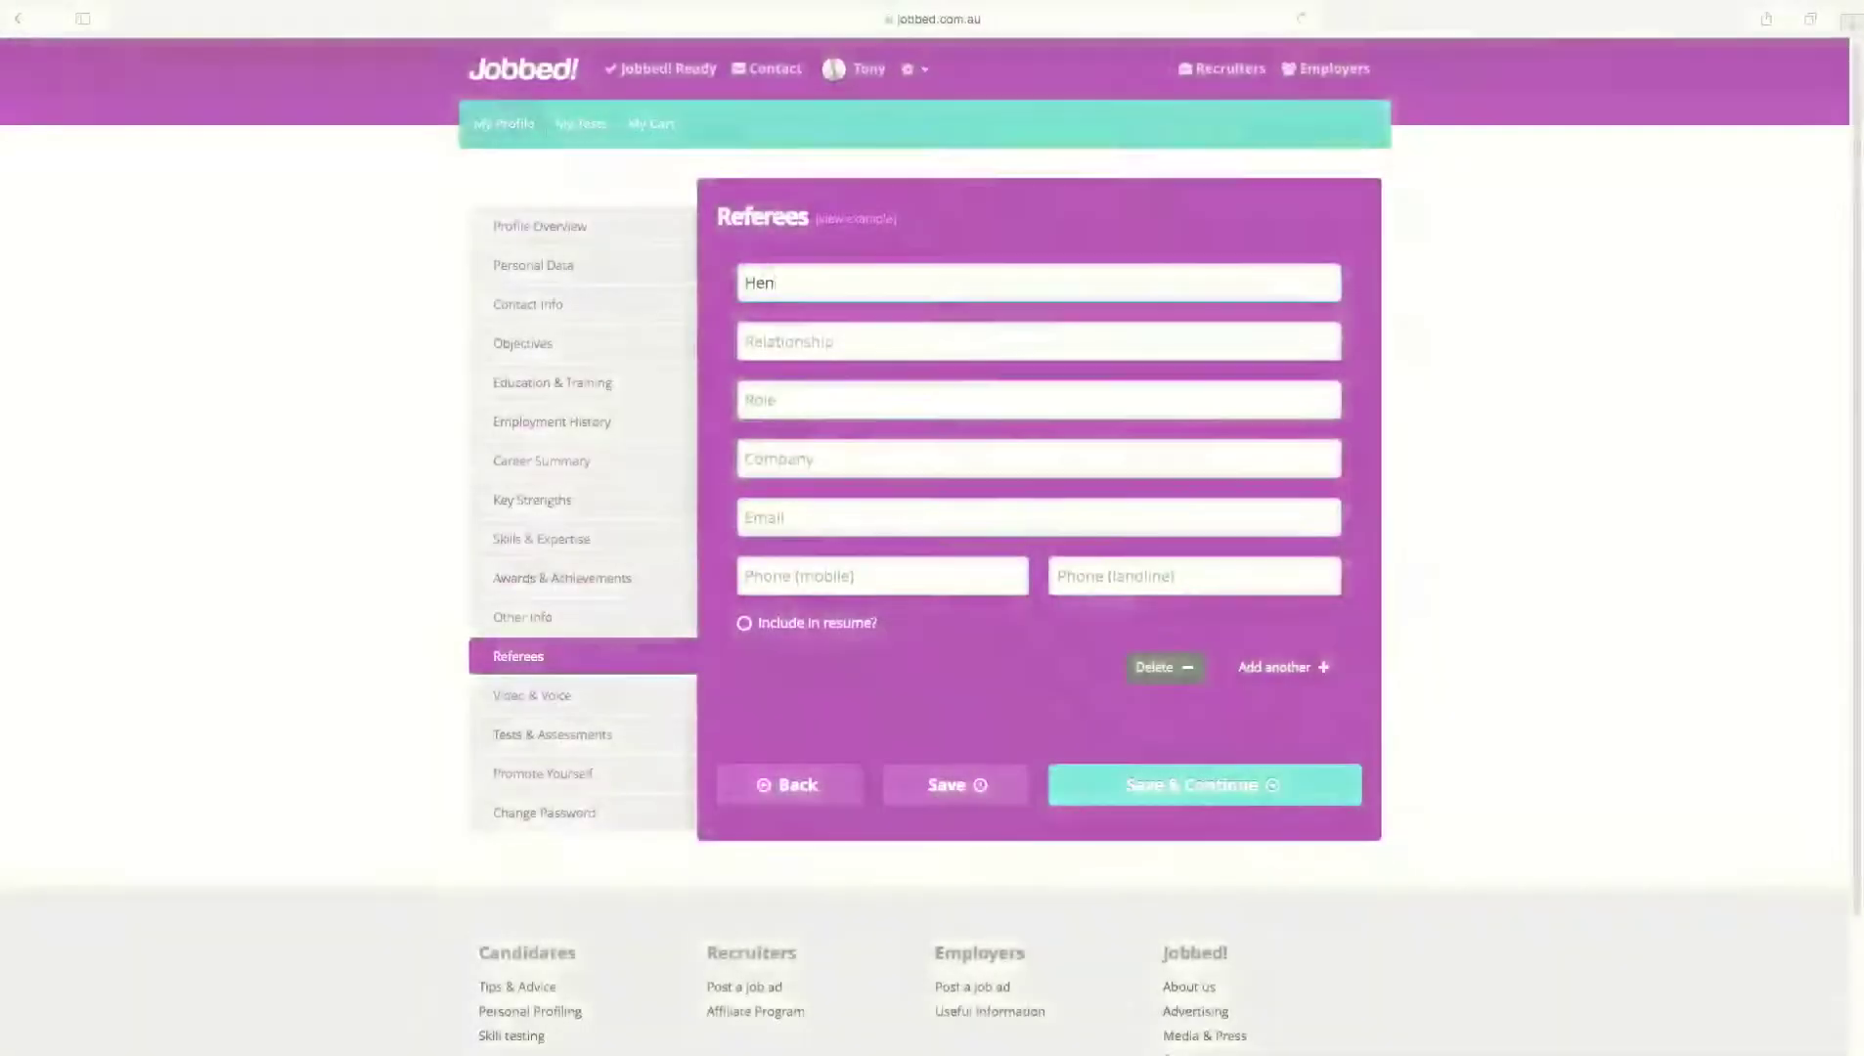
Step: Complete the first referee's name, with relationship 'Ex- Employer' and role starting 'Ma'
click(1285, 349)
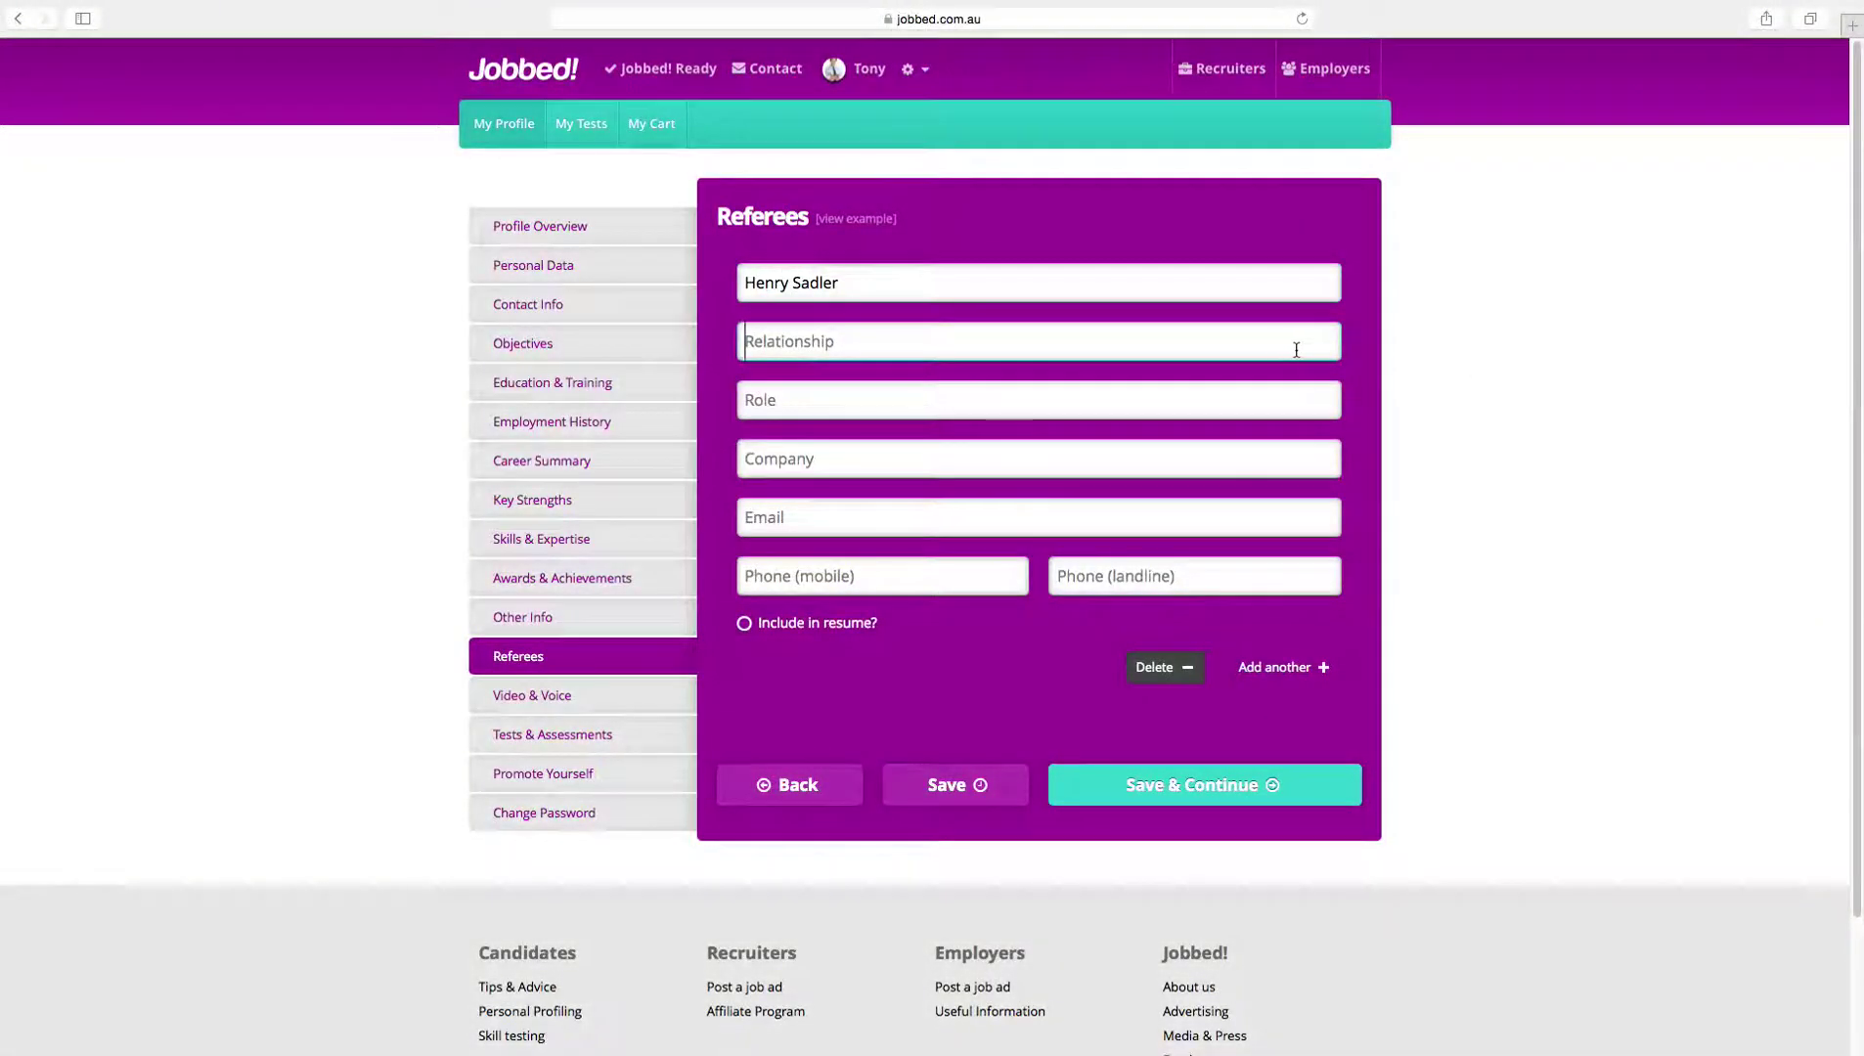
text(Ex- Employer)
click(1160, 408)
text(Mather)
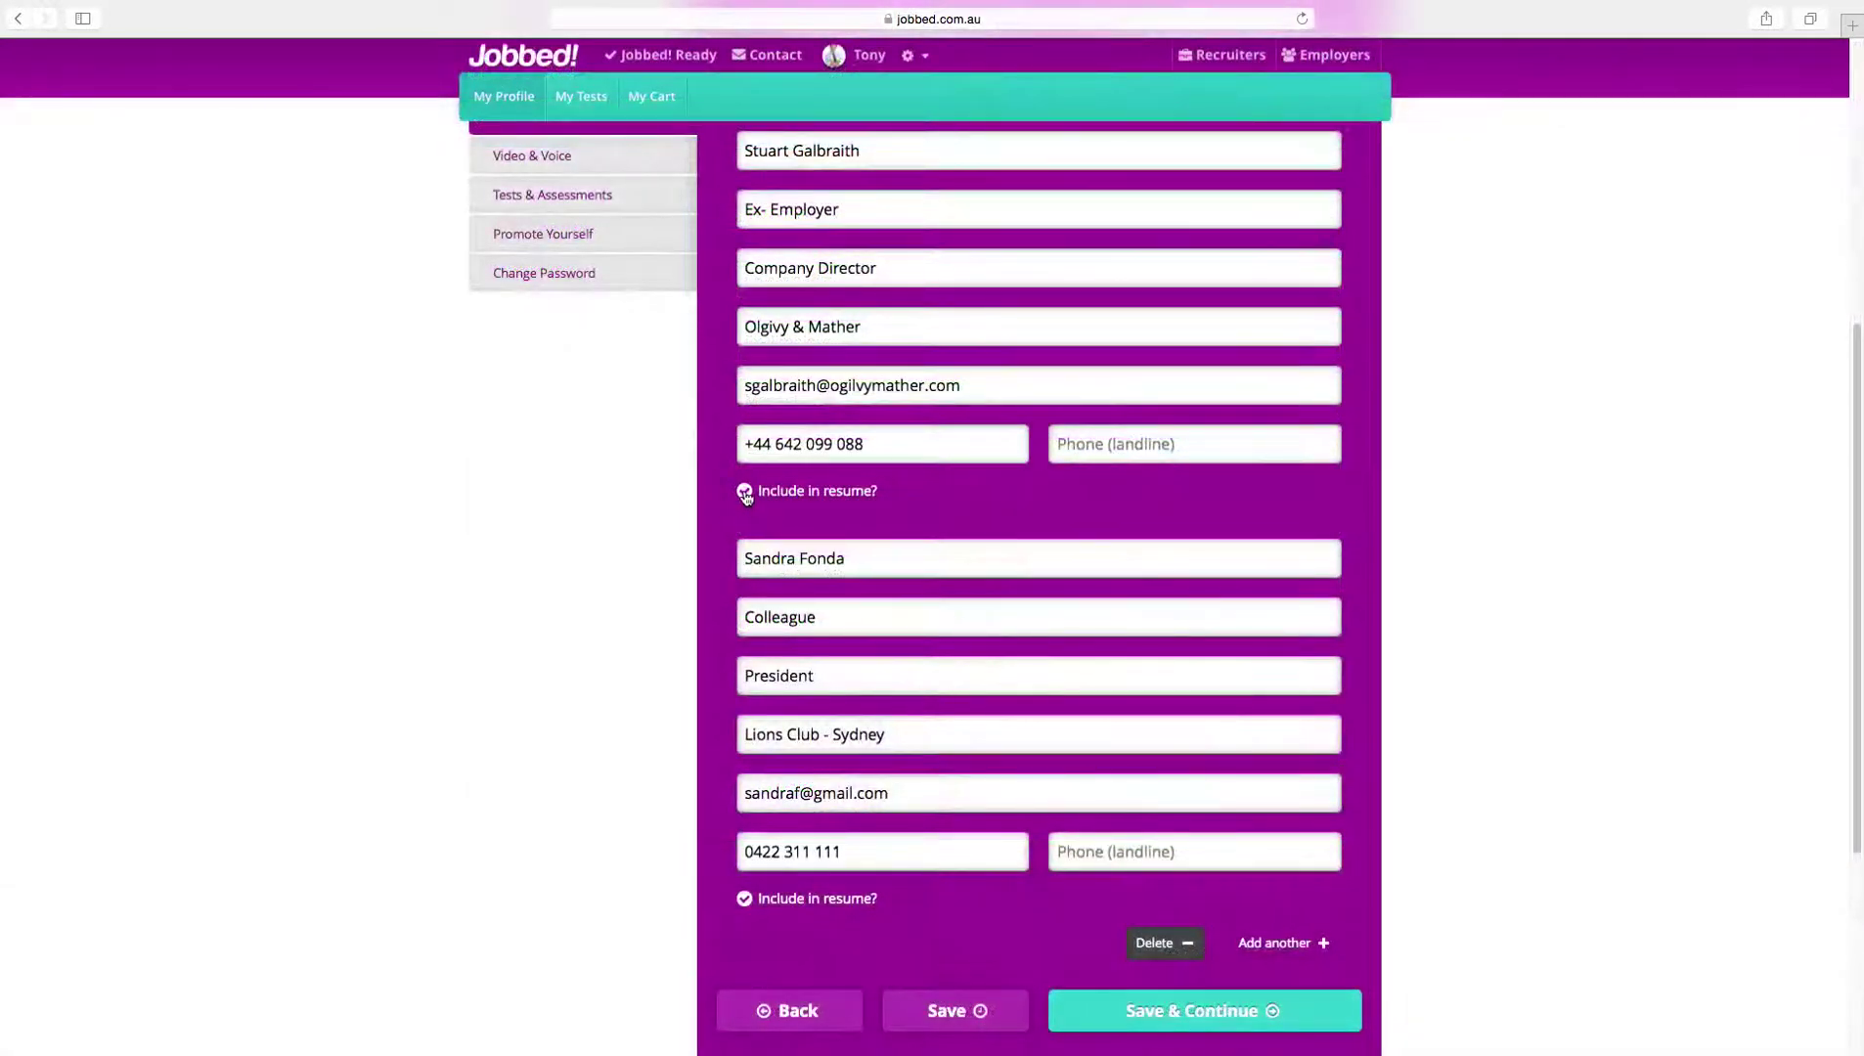
Step: Mark the referees, including the first one, with 'Include in resume?'
scroll(743, 480, up, 5)
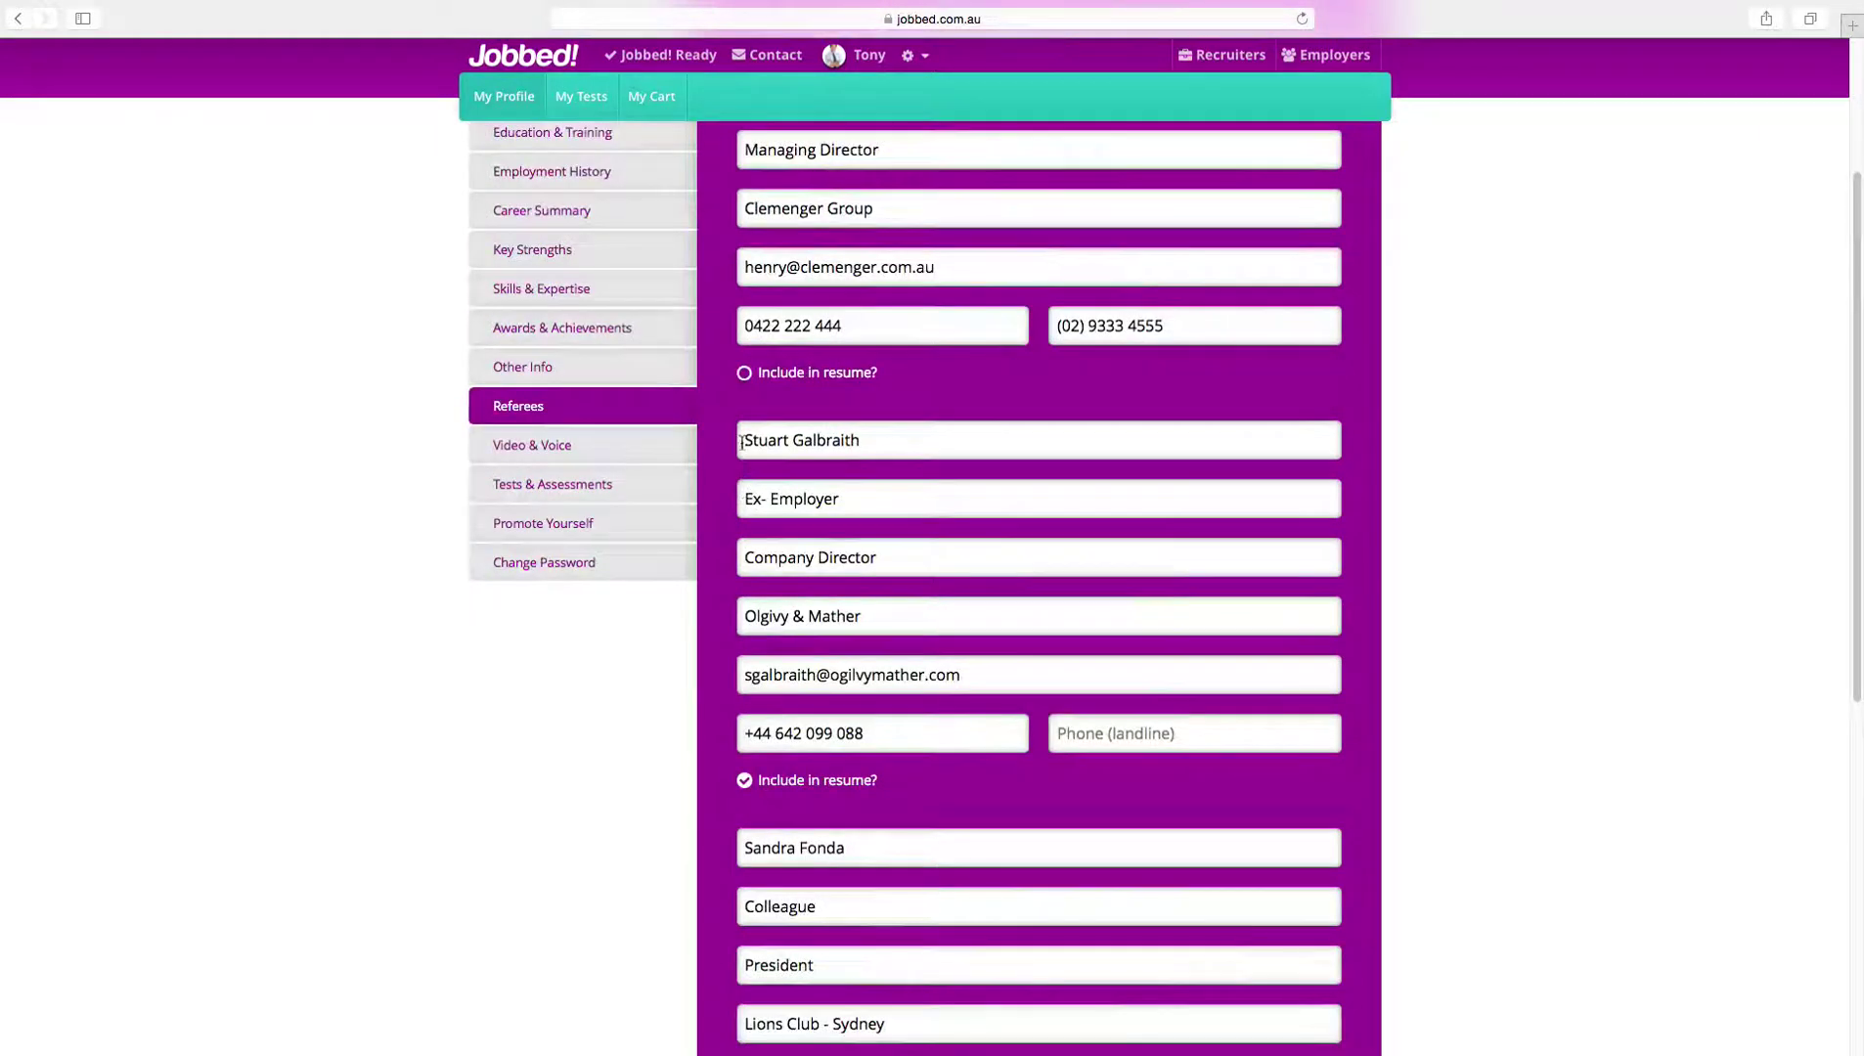
click(745, 375)
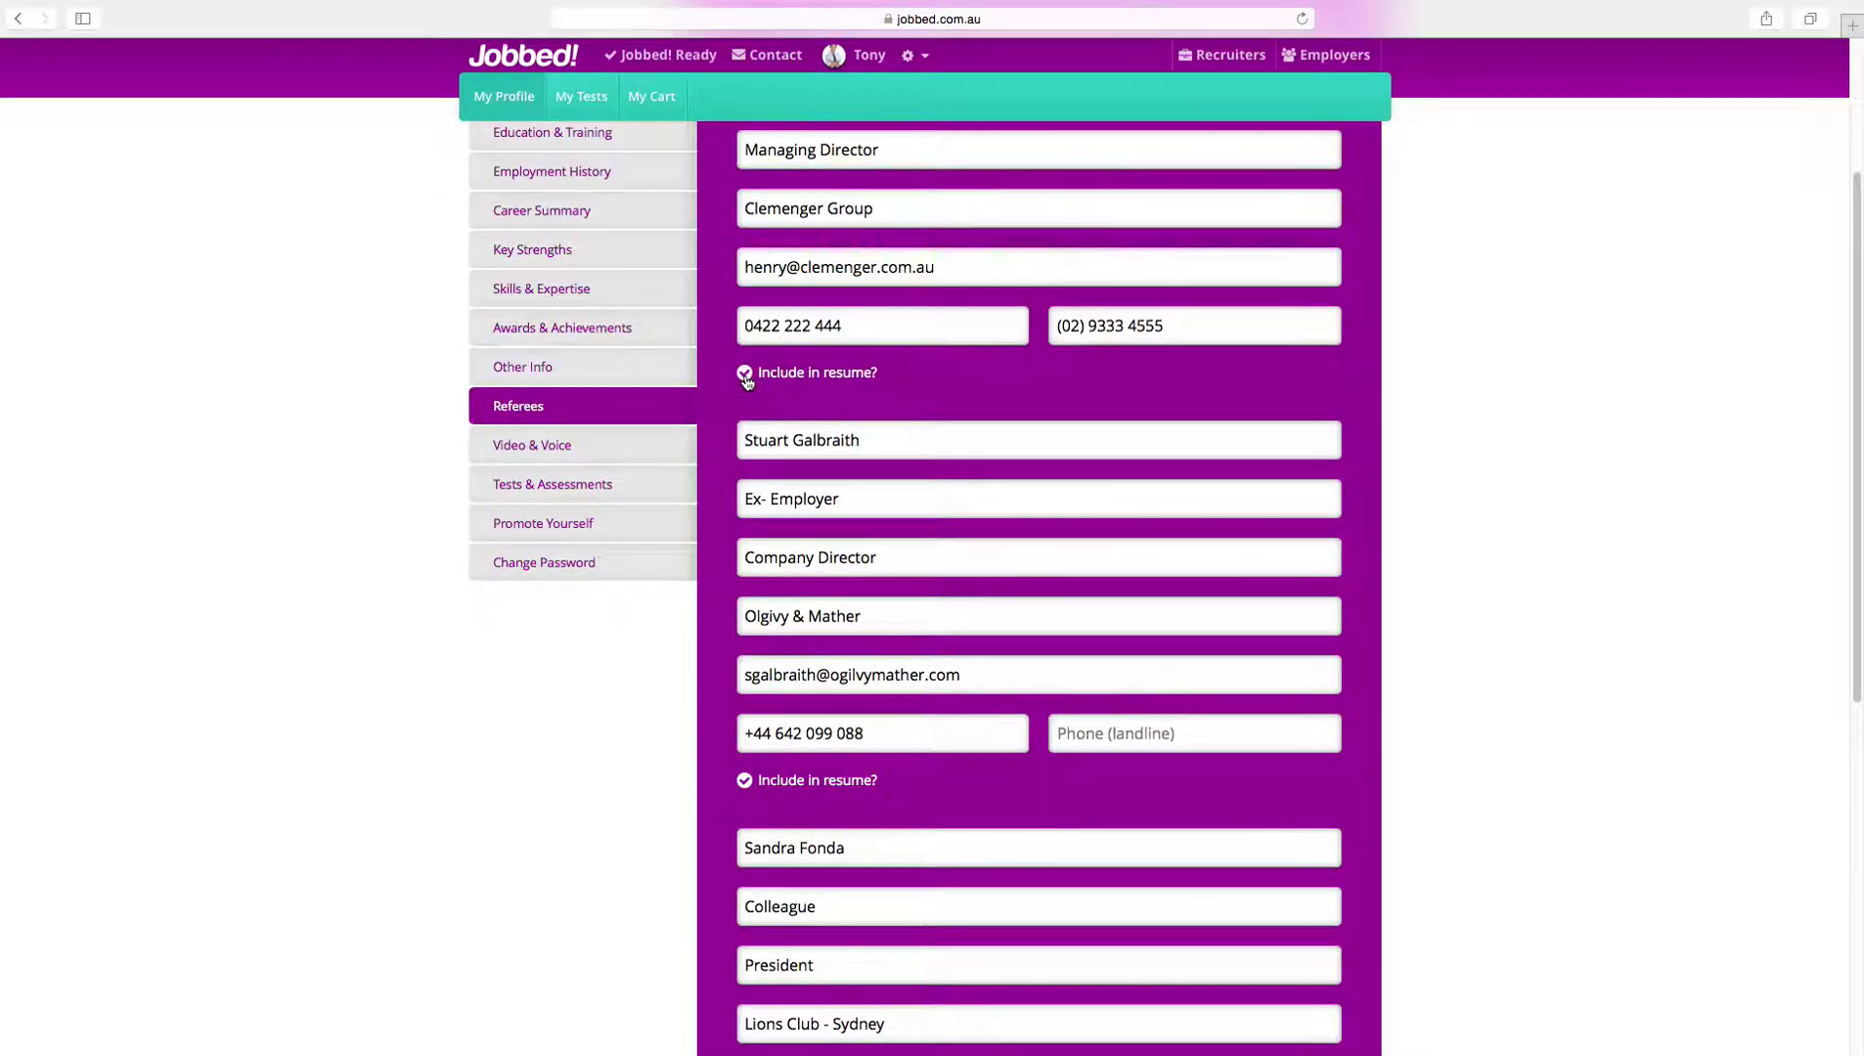
scroll(746, 381, up, 4)
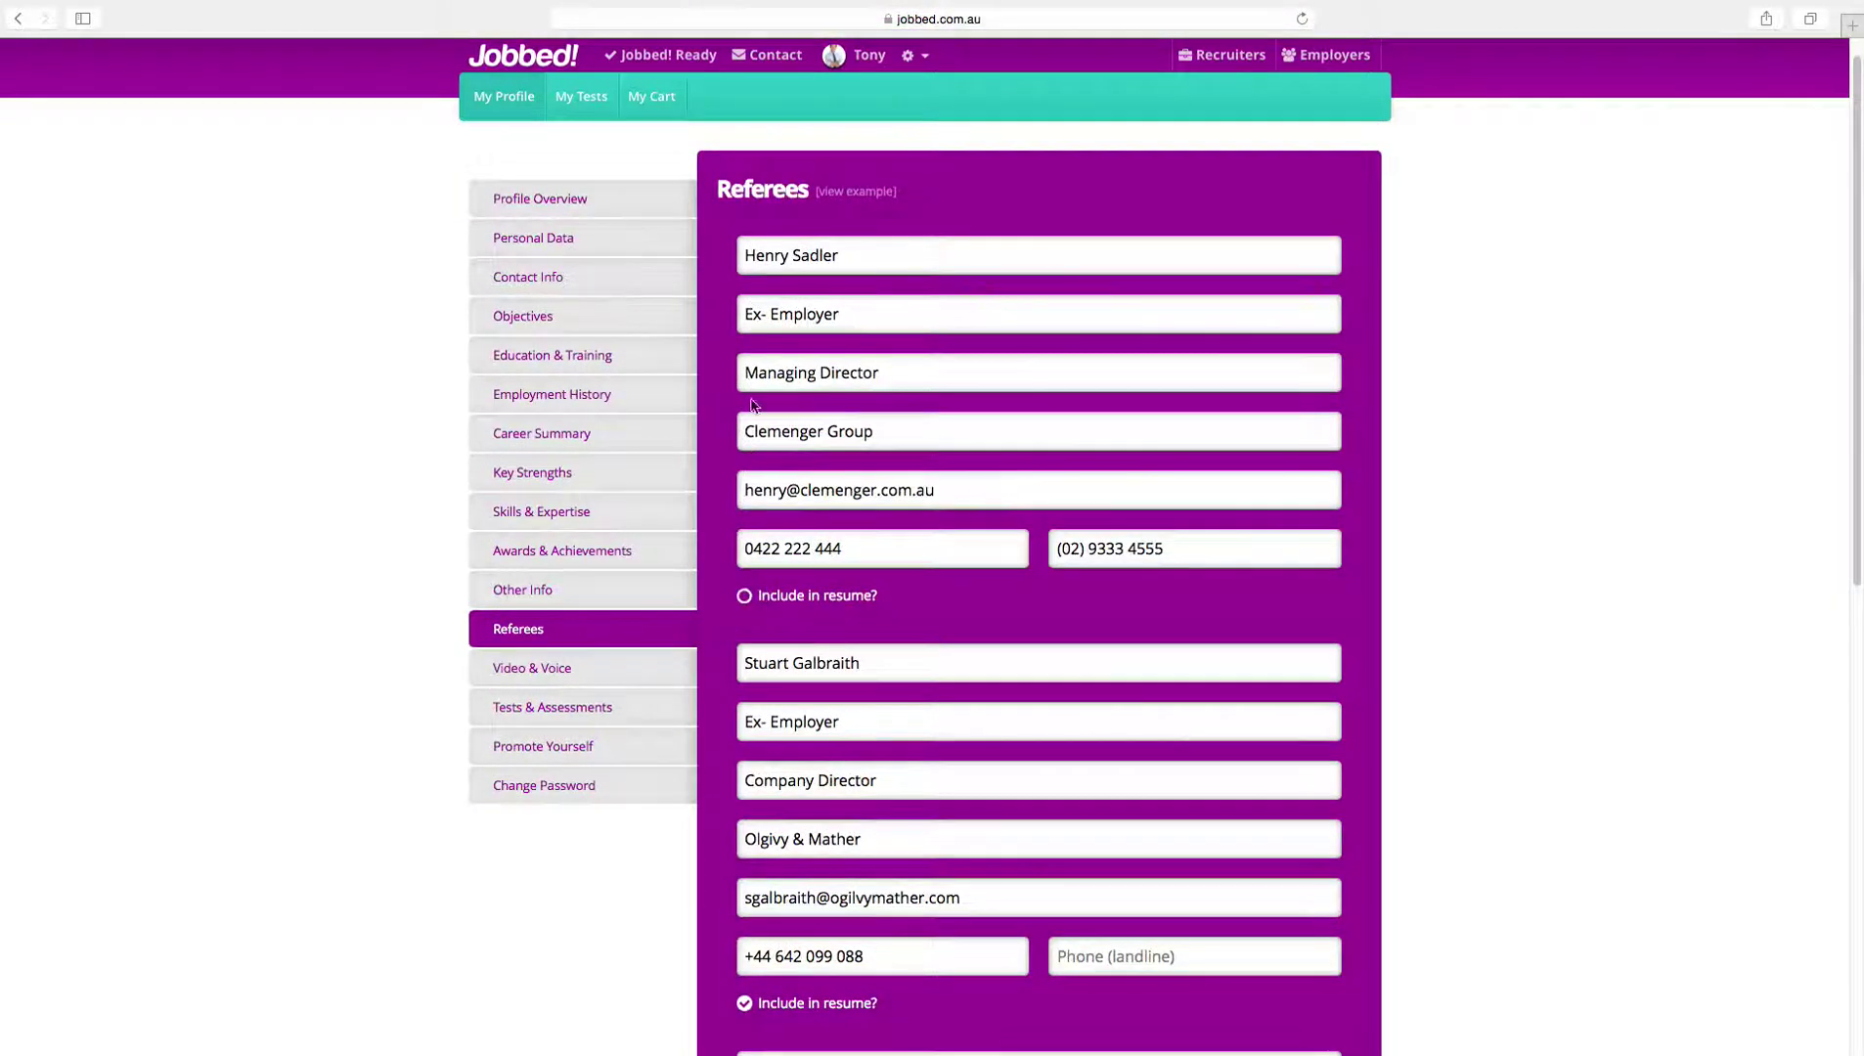
click(745, 596)
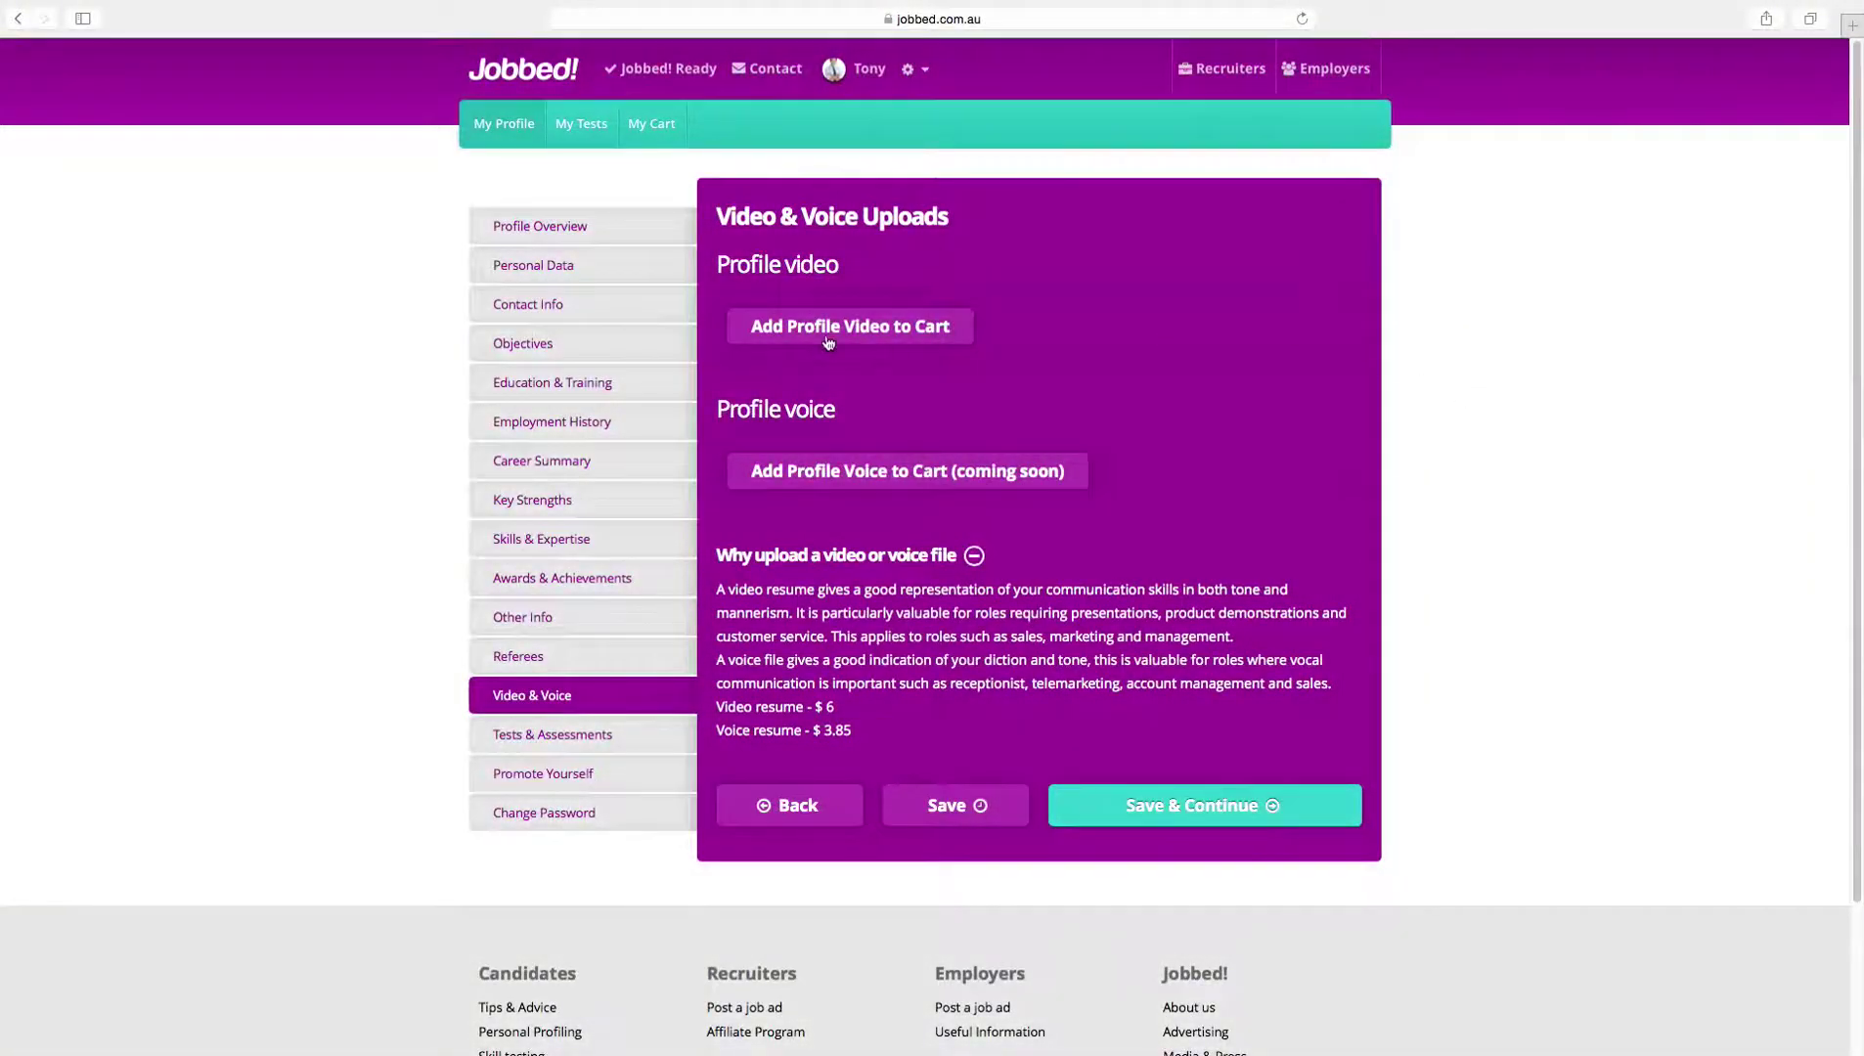
Step: Continue past the video and voice uploads to the eSkill online skill testing information page
click(827, 339)
click(827, 340)
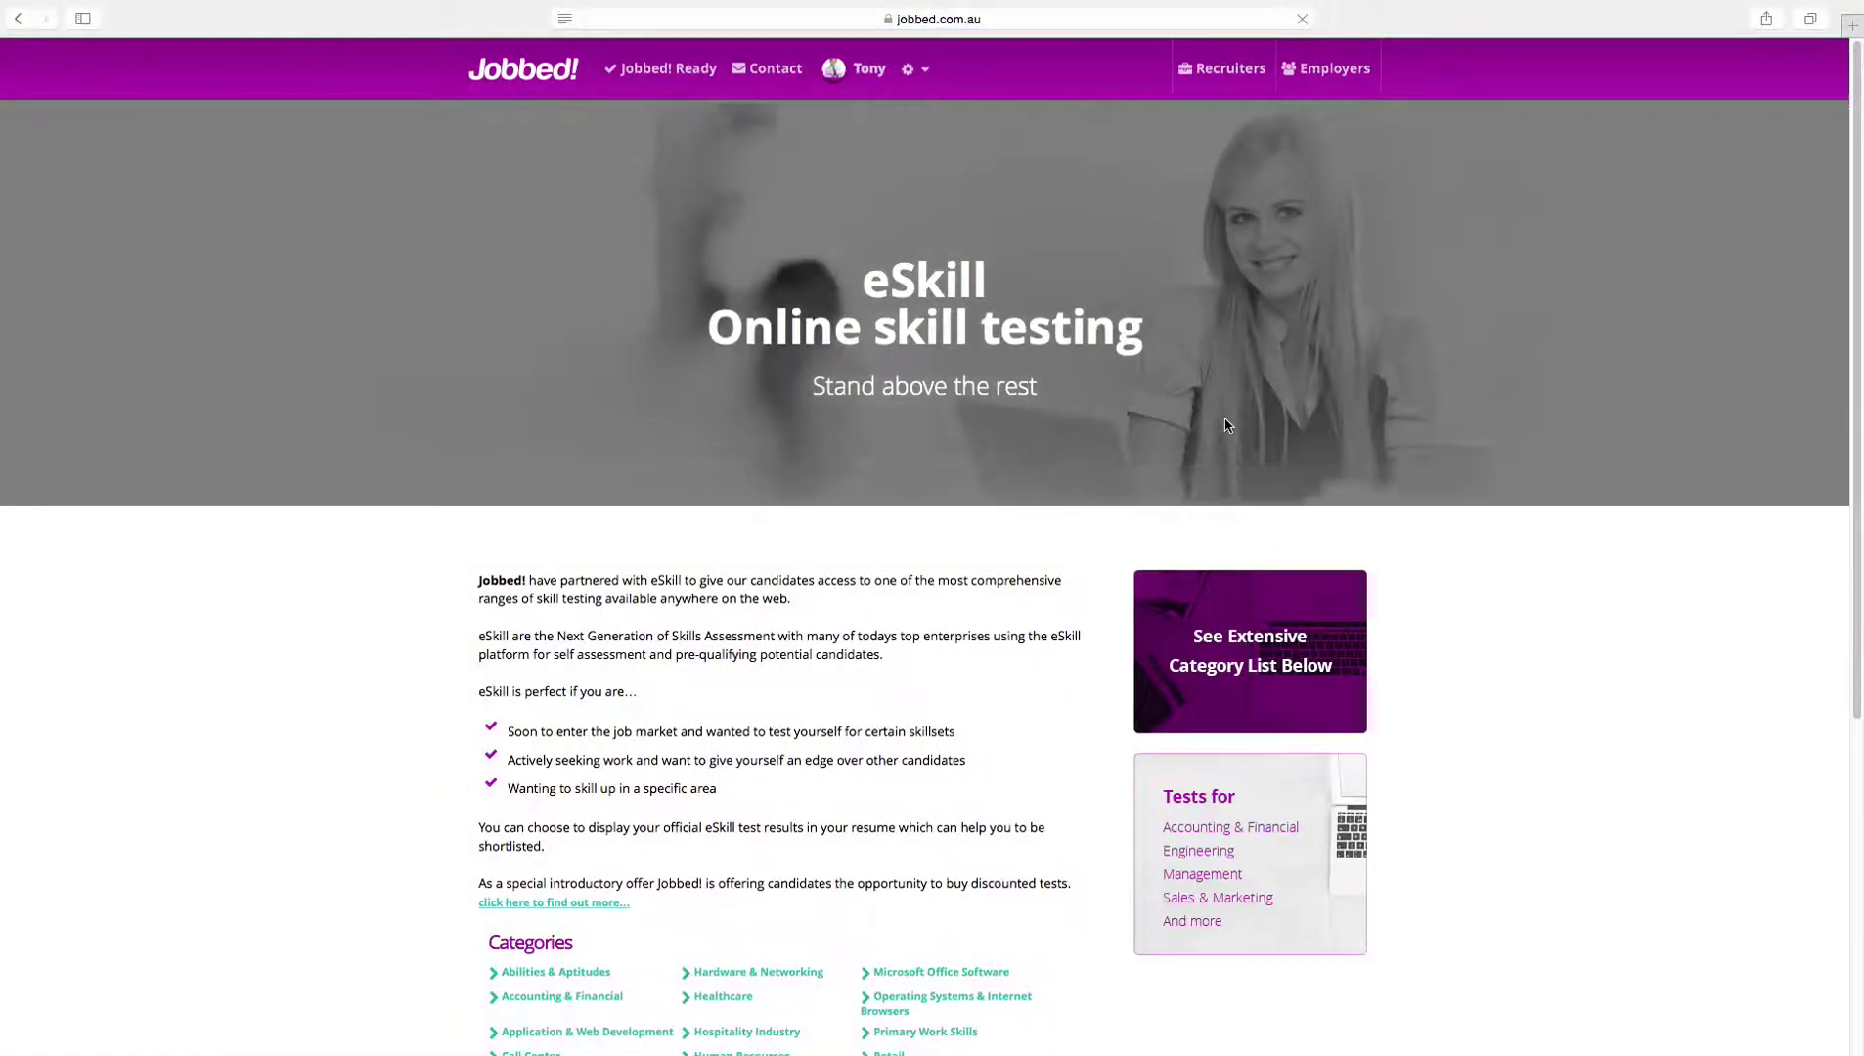
Step: Look over the eSkill options and requested tests, then save Tests & Assessments to reach Become Featured
scroll(1227, 424, down, 5)
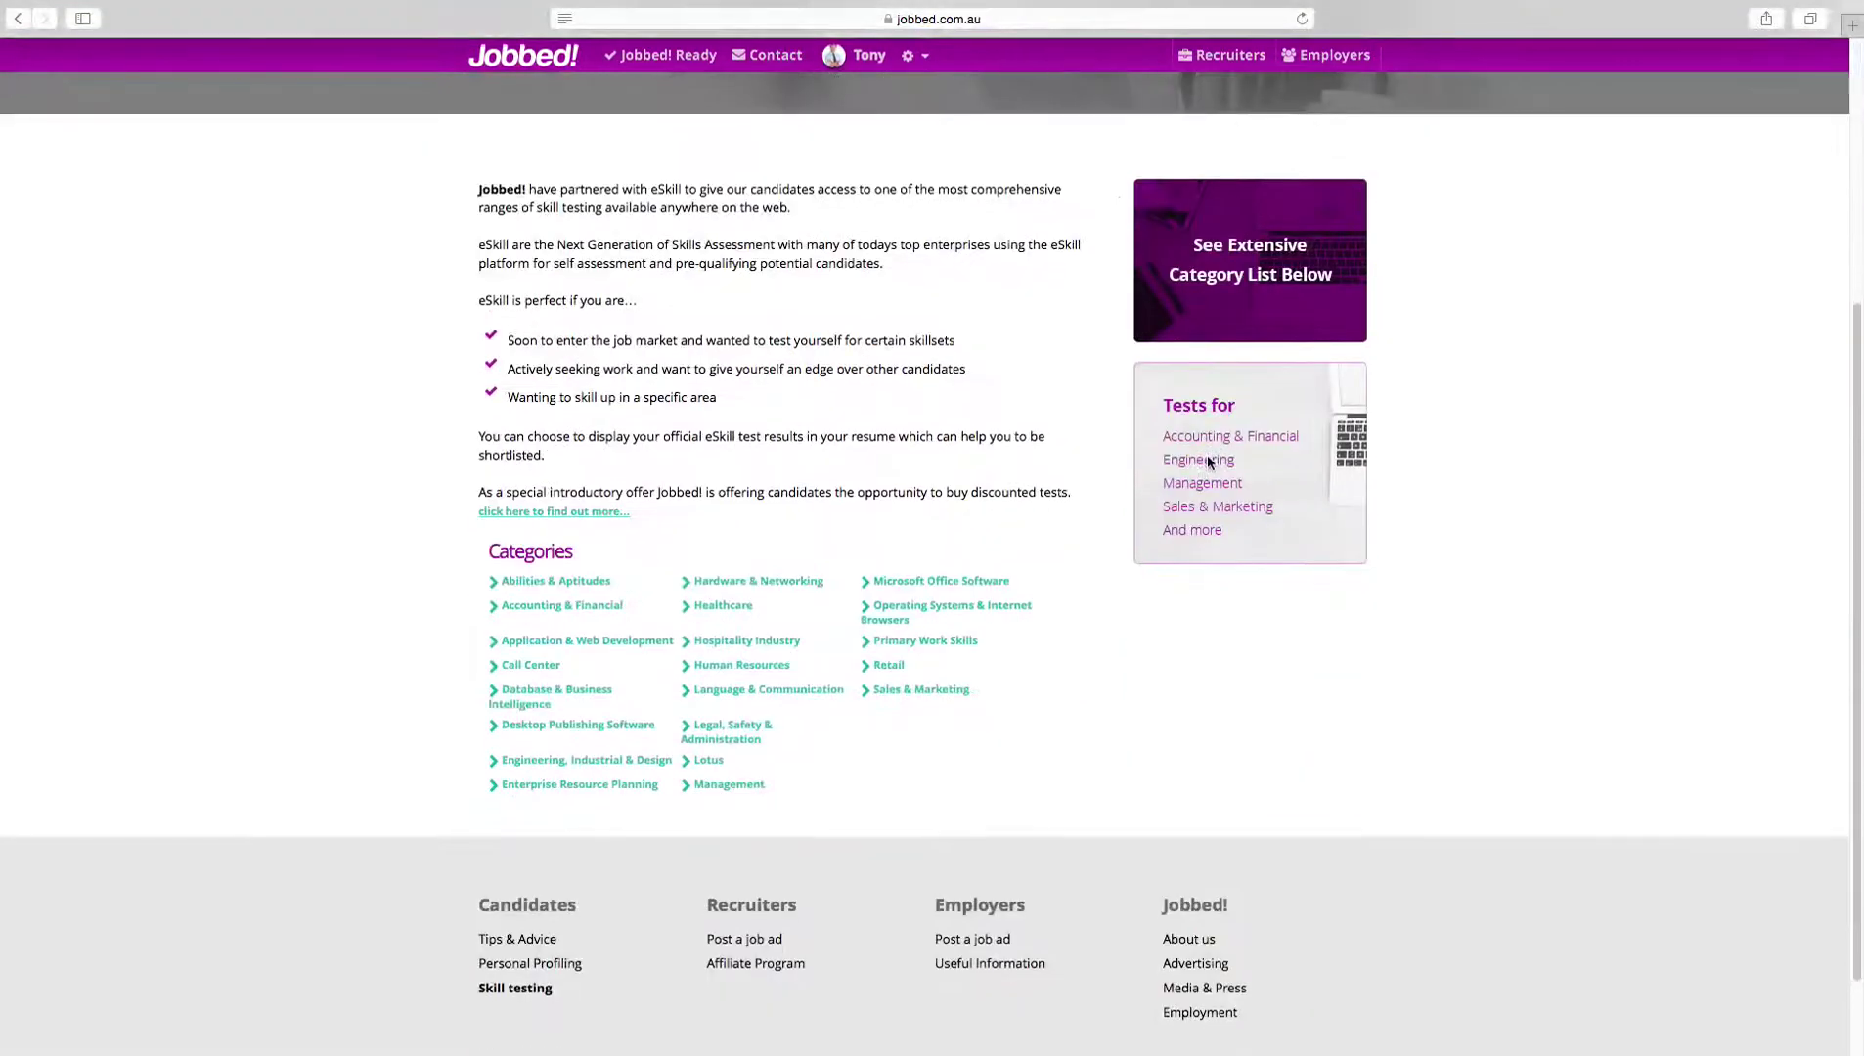
scroll(1206, 461, up, 5)
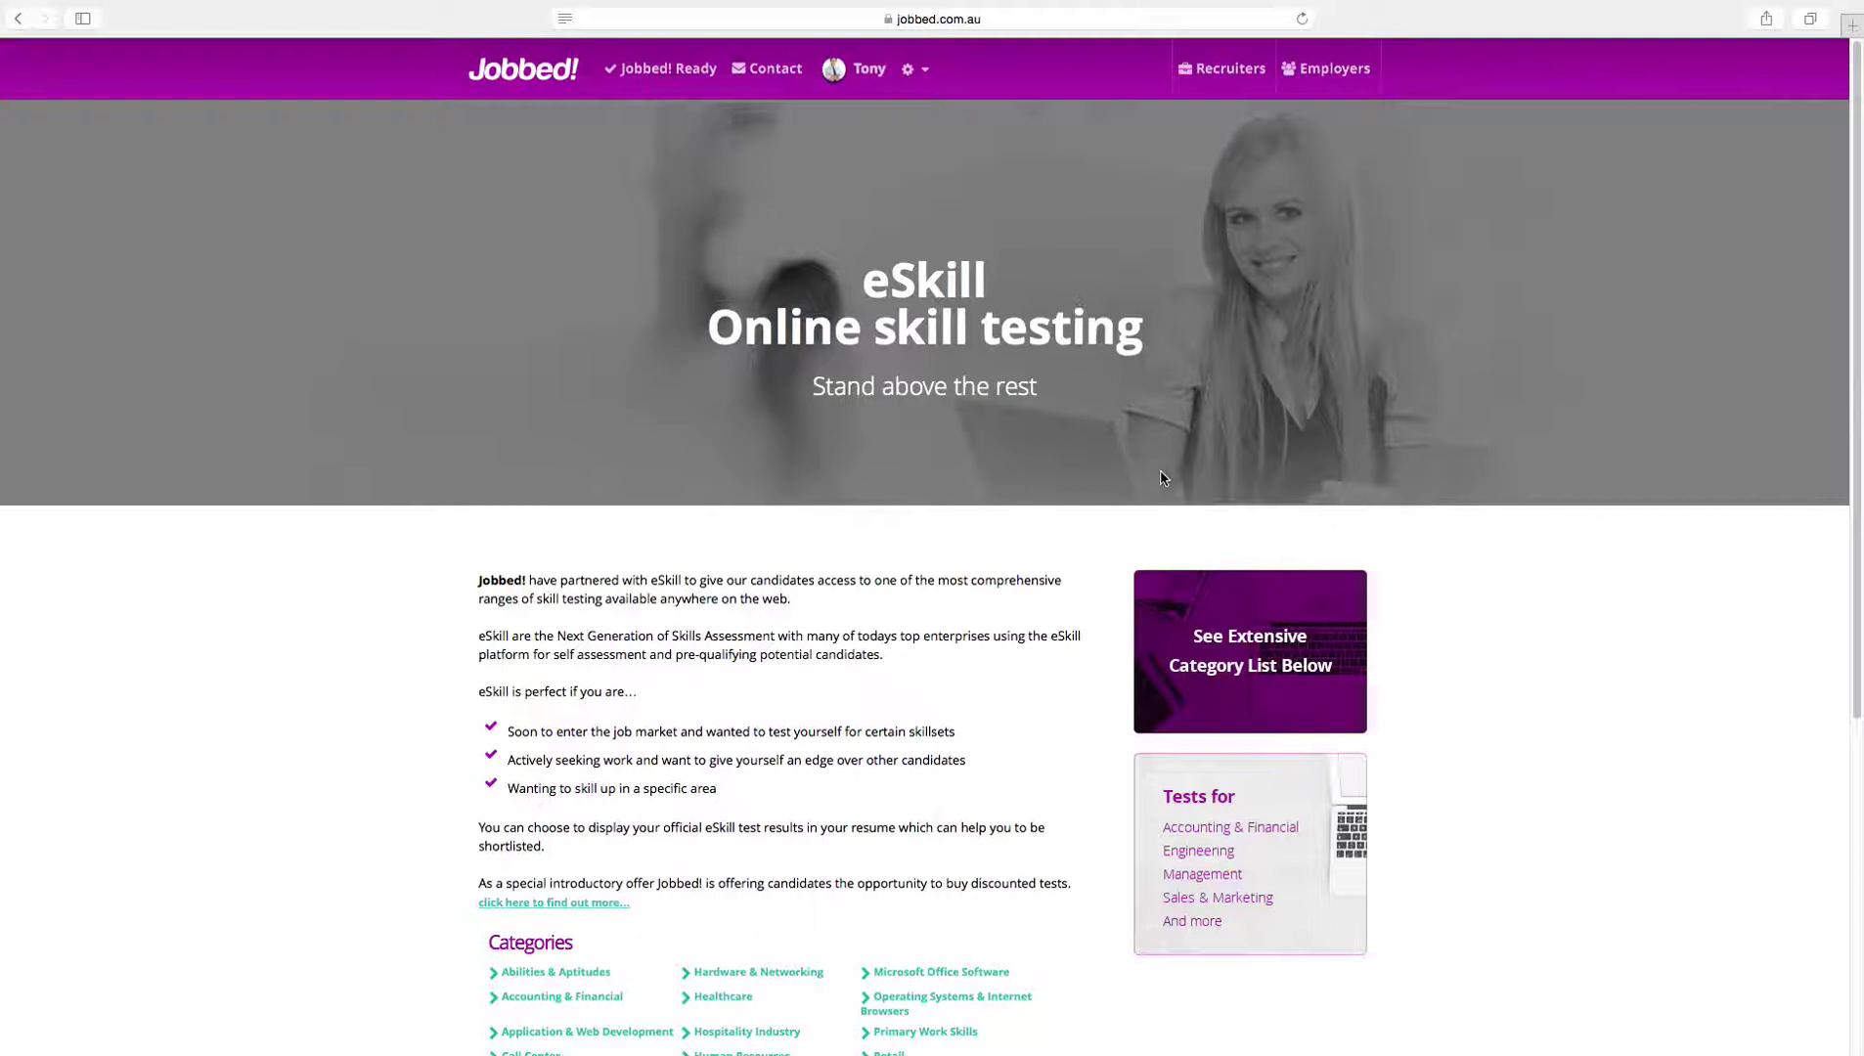
click(19, 20)
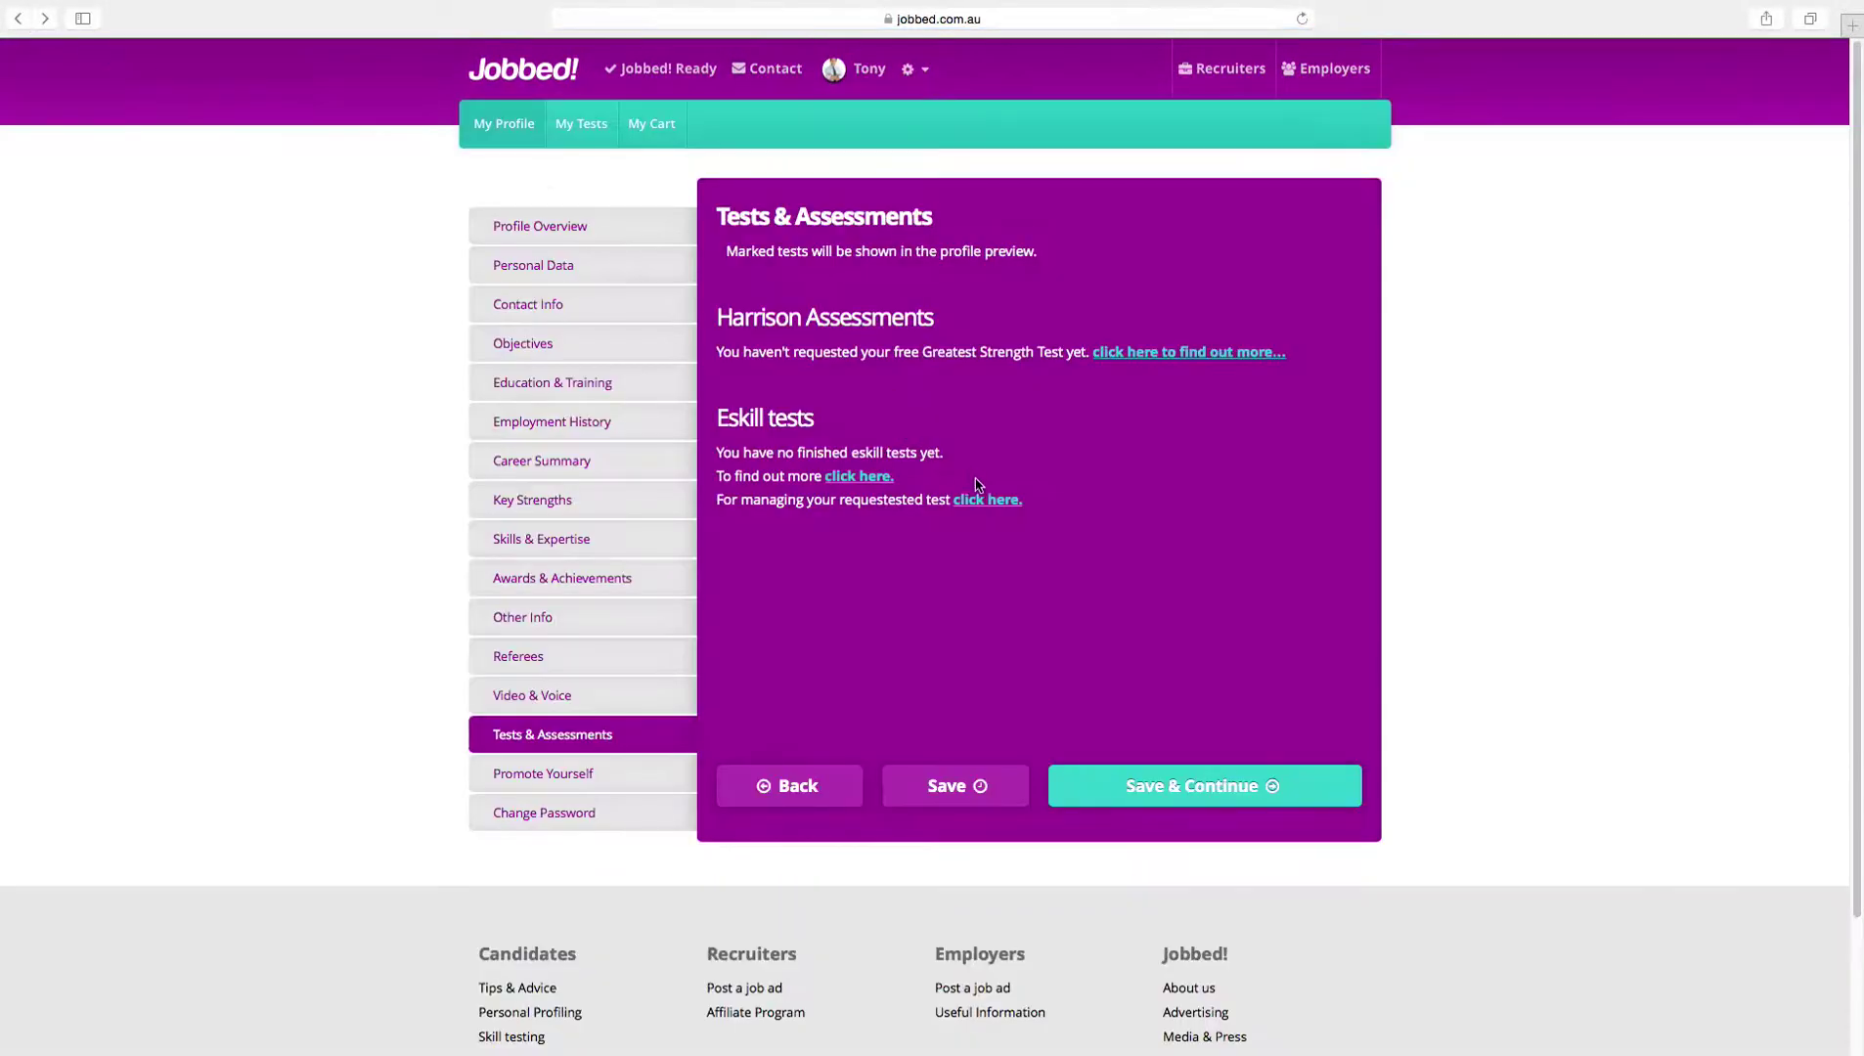
click(979, 499)
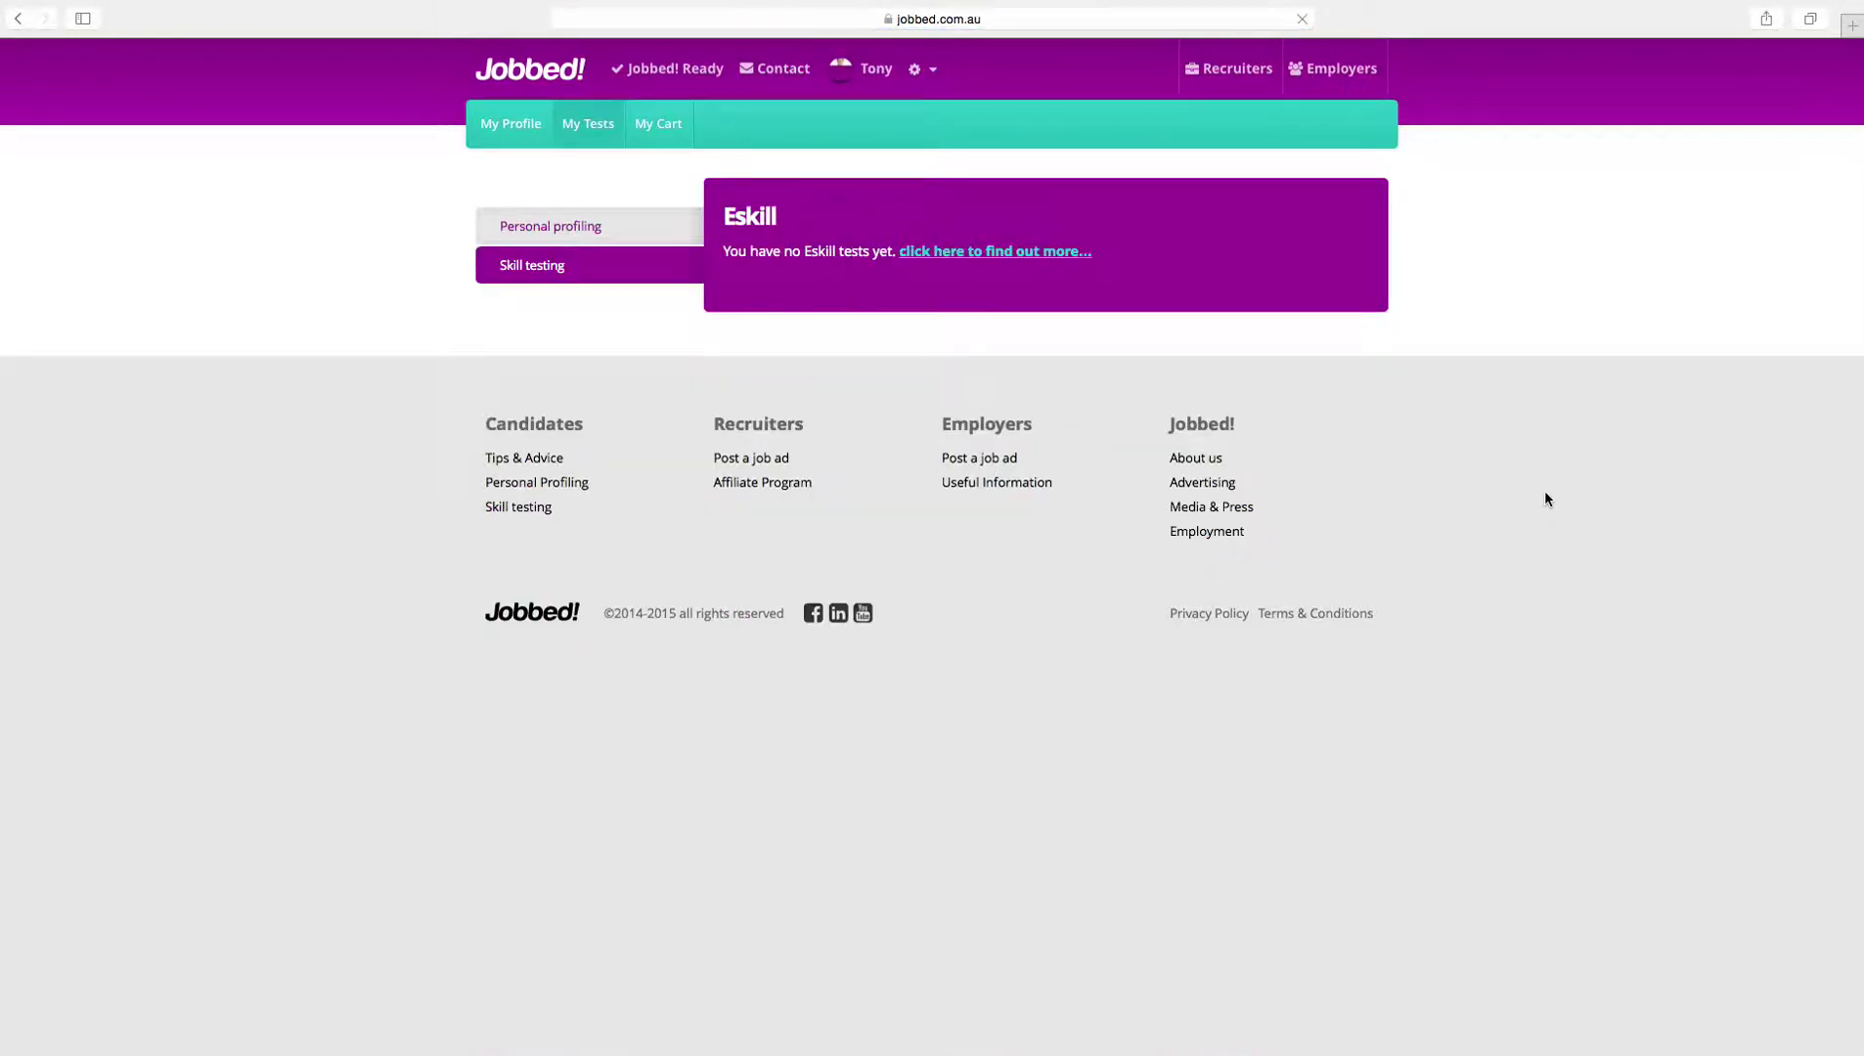
click(22, 19)
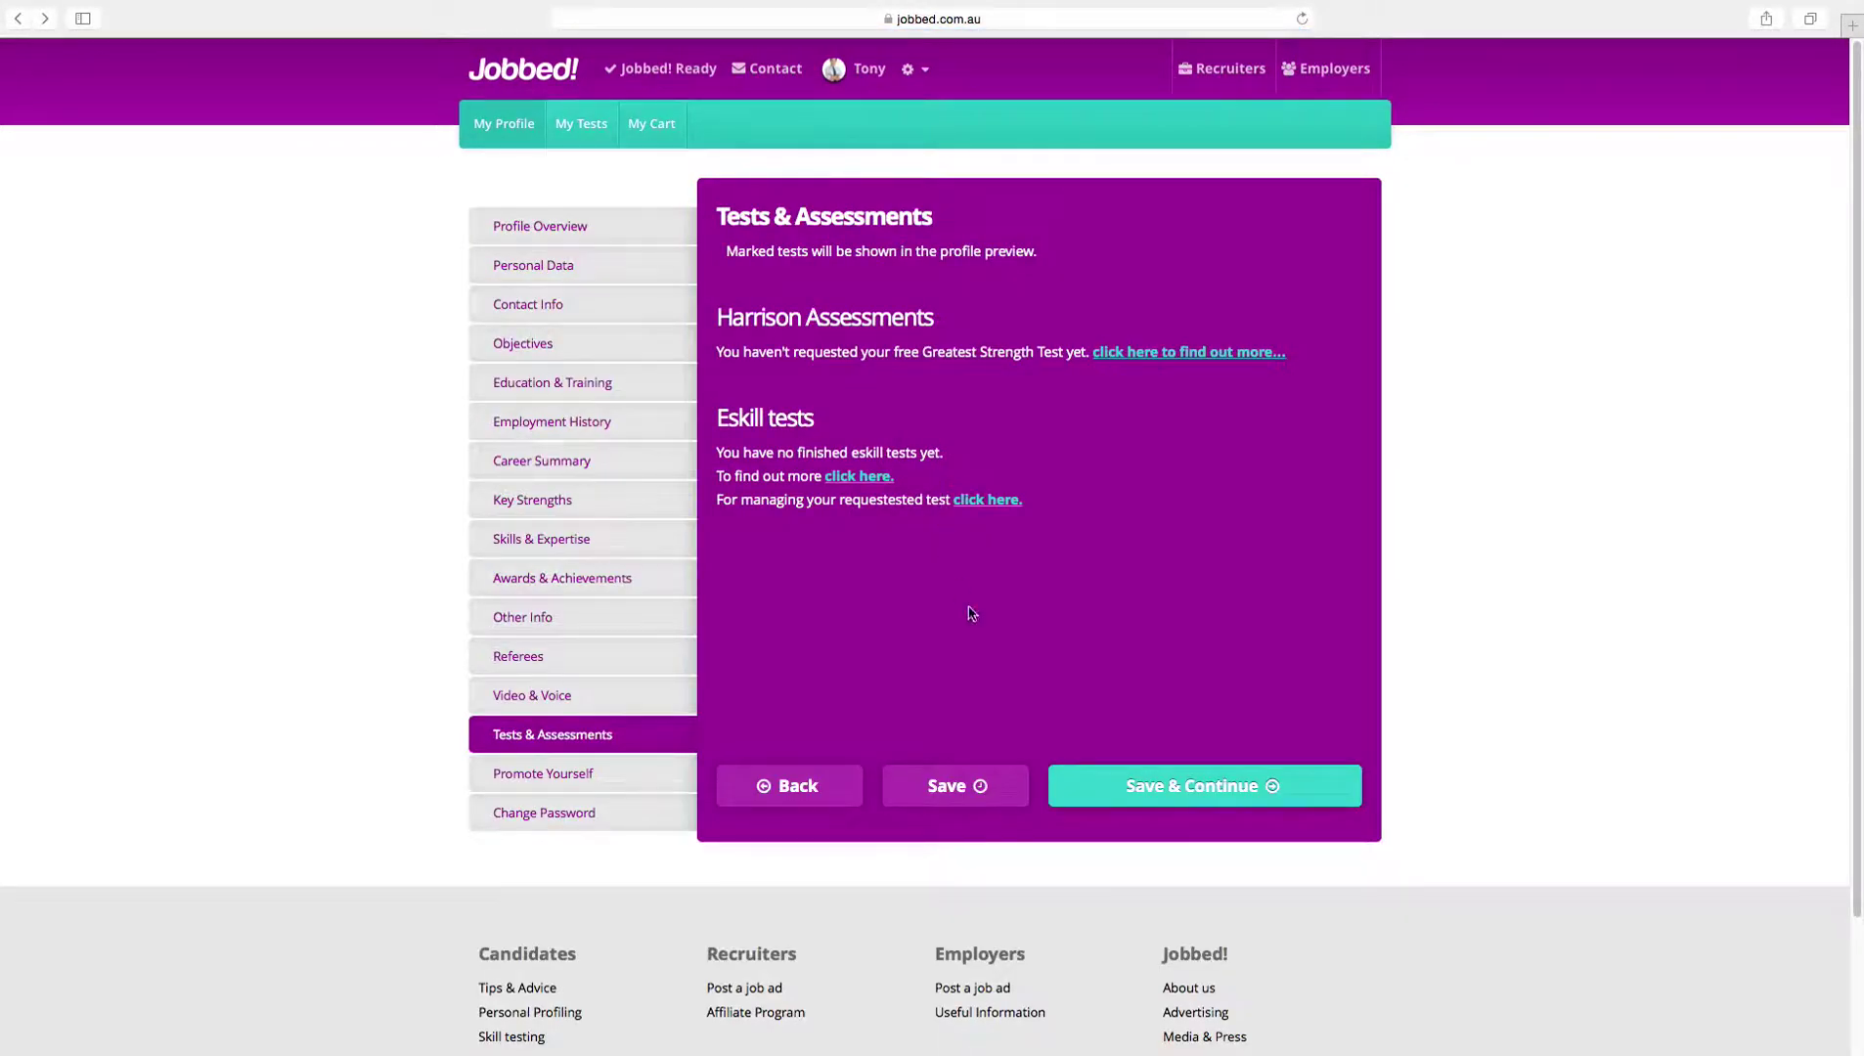
click(1183, 780)
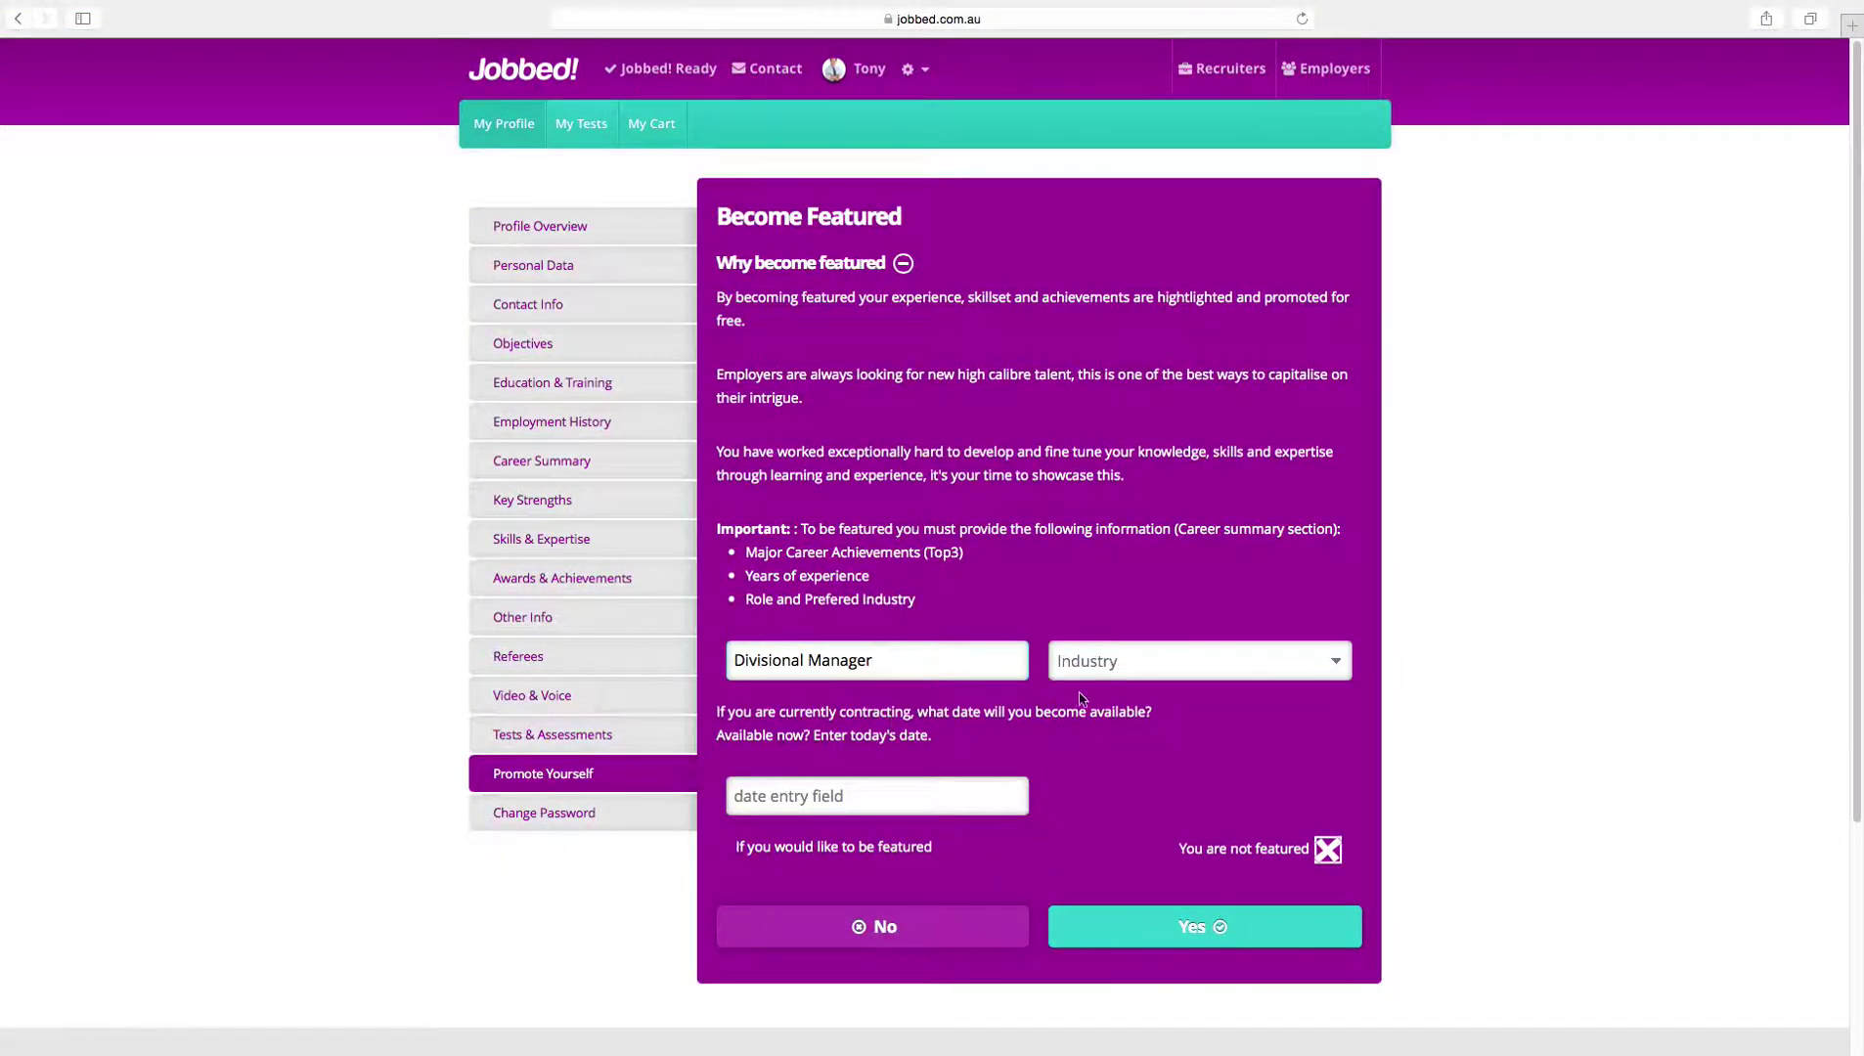
Step: Set the industry to Marketing & Communications and the availability date to 30/04/2015
click(1103, 675)
scroll(1167, 711, down, 3)
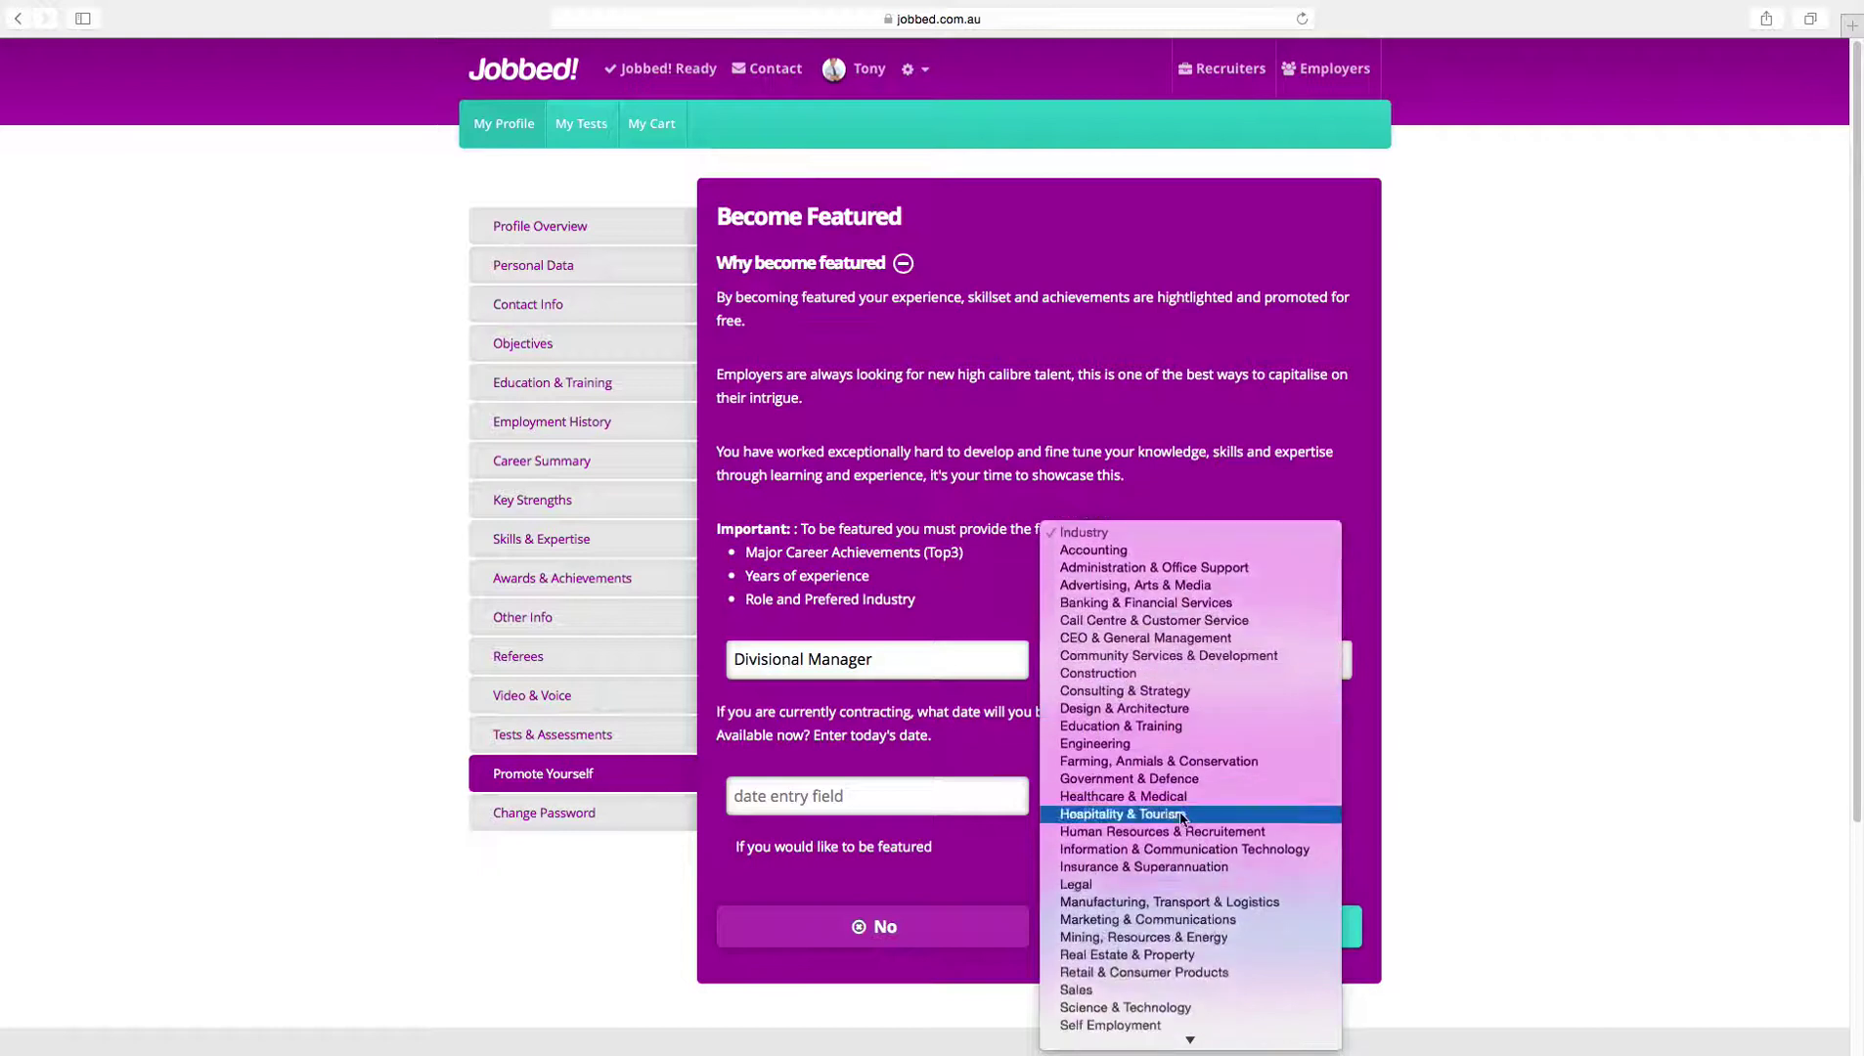
click(1216, 930)
click(958, 796)
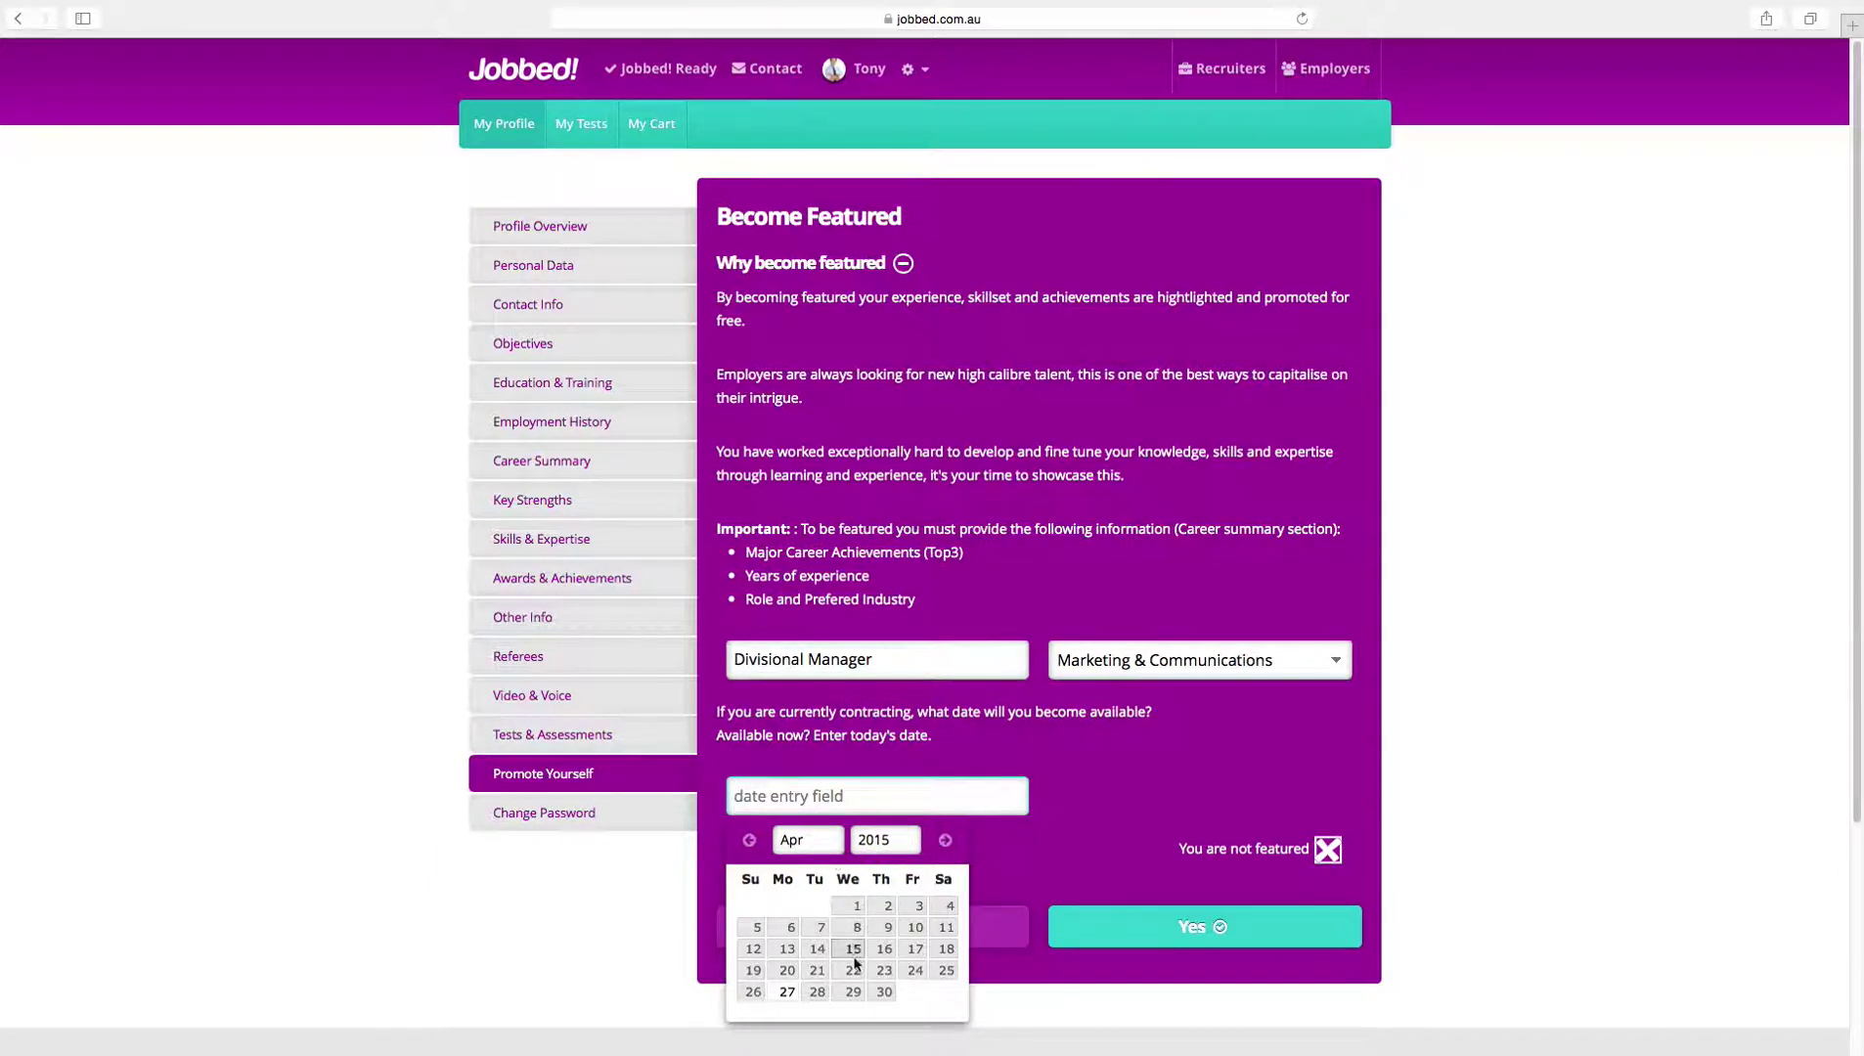
click(883, 992)
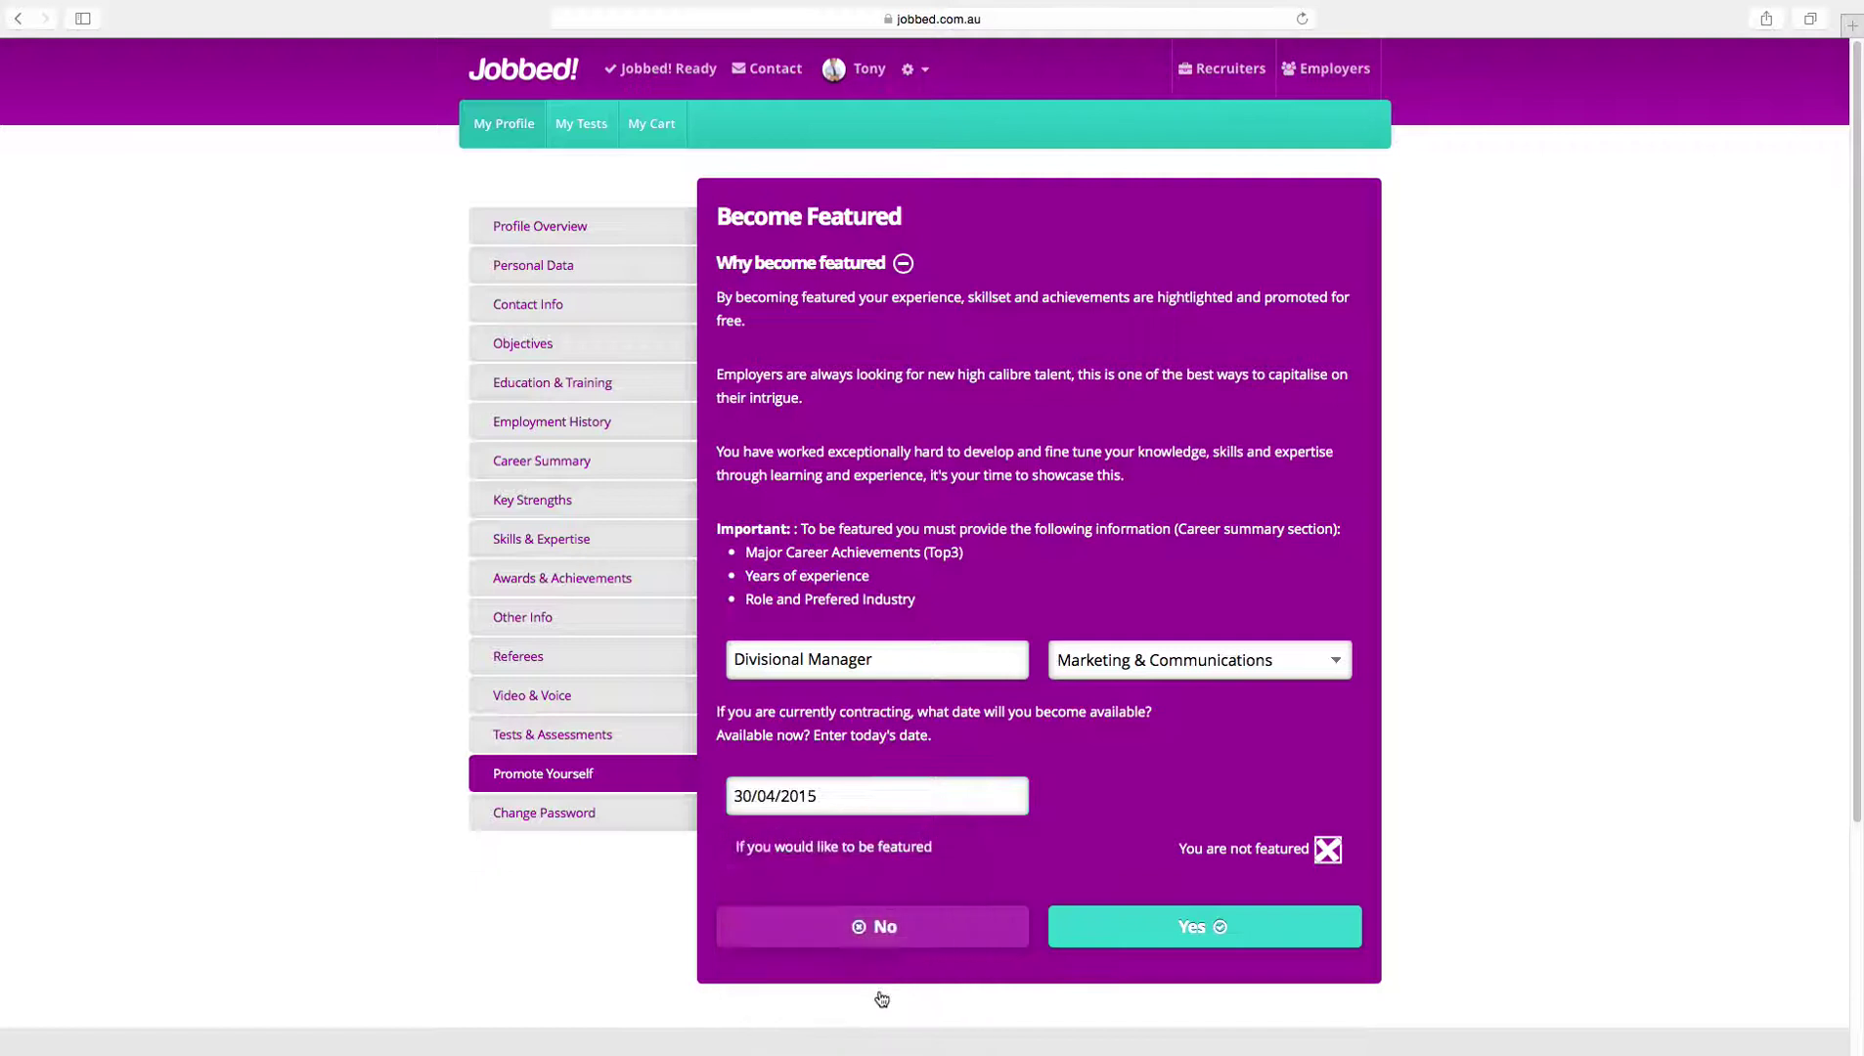
Step: Opt in to being featured and bring up the Profile Overview preview
click(1183, 928)
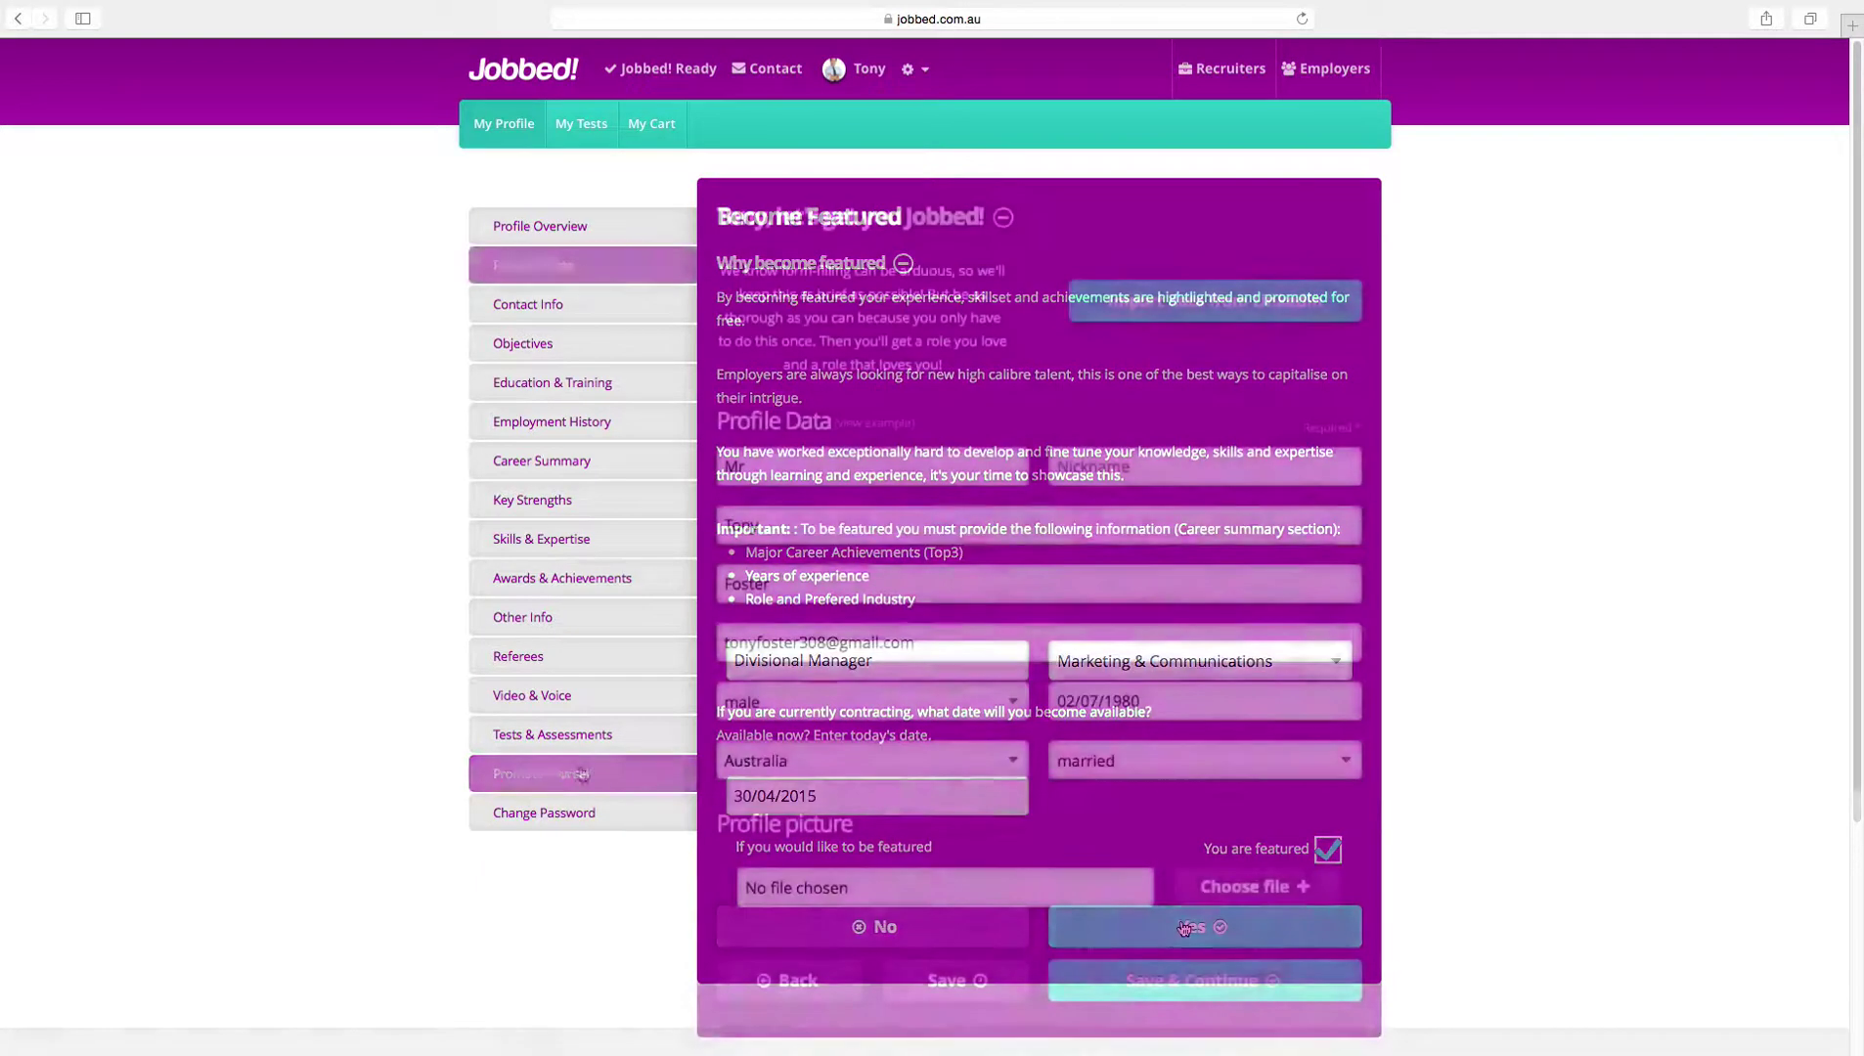
click(554, 774)
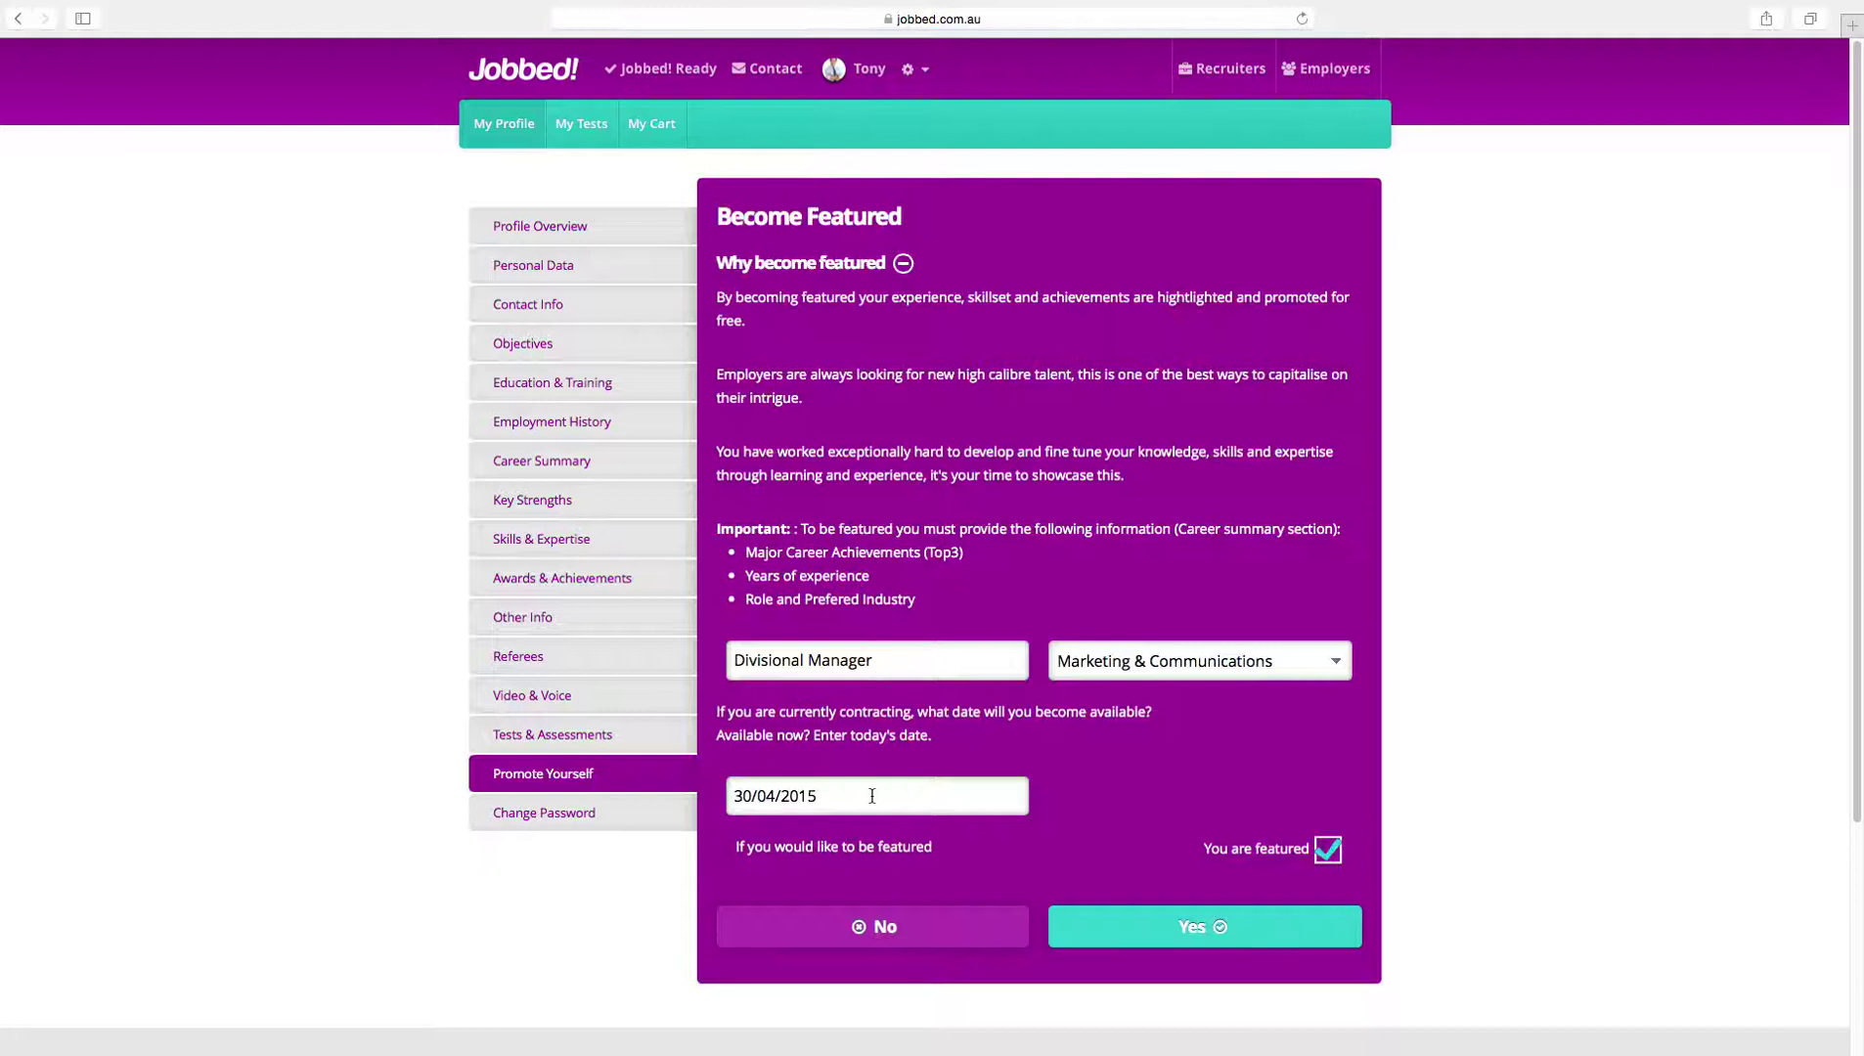
click(579, 227)
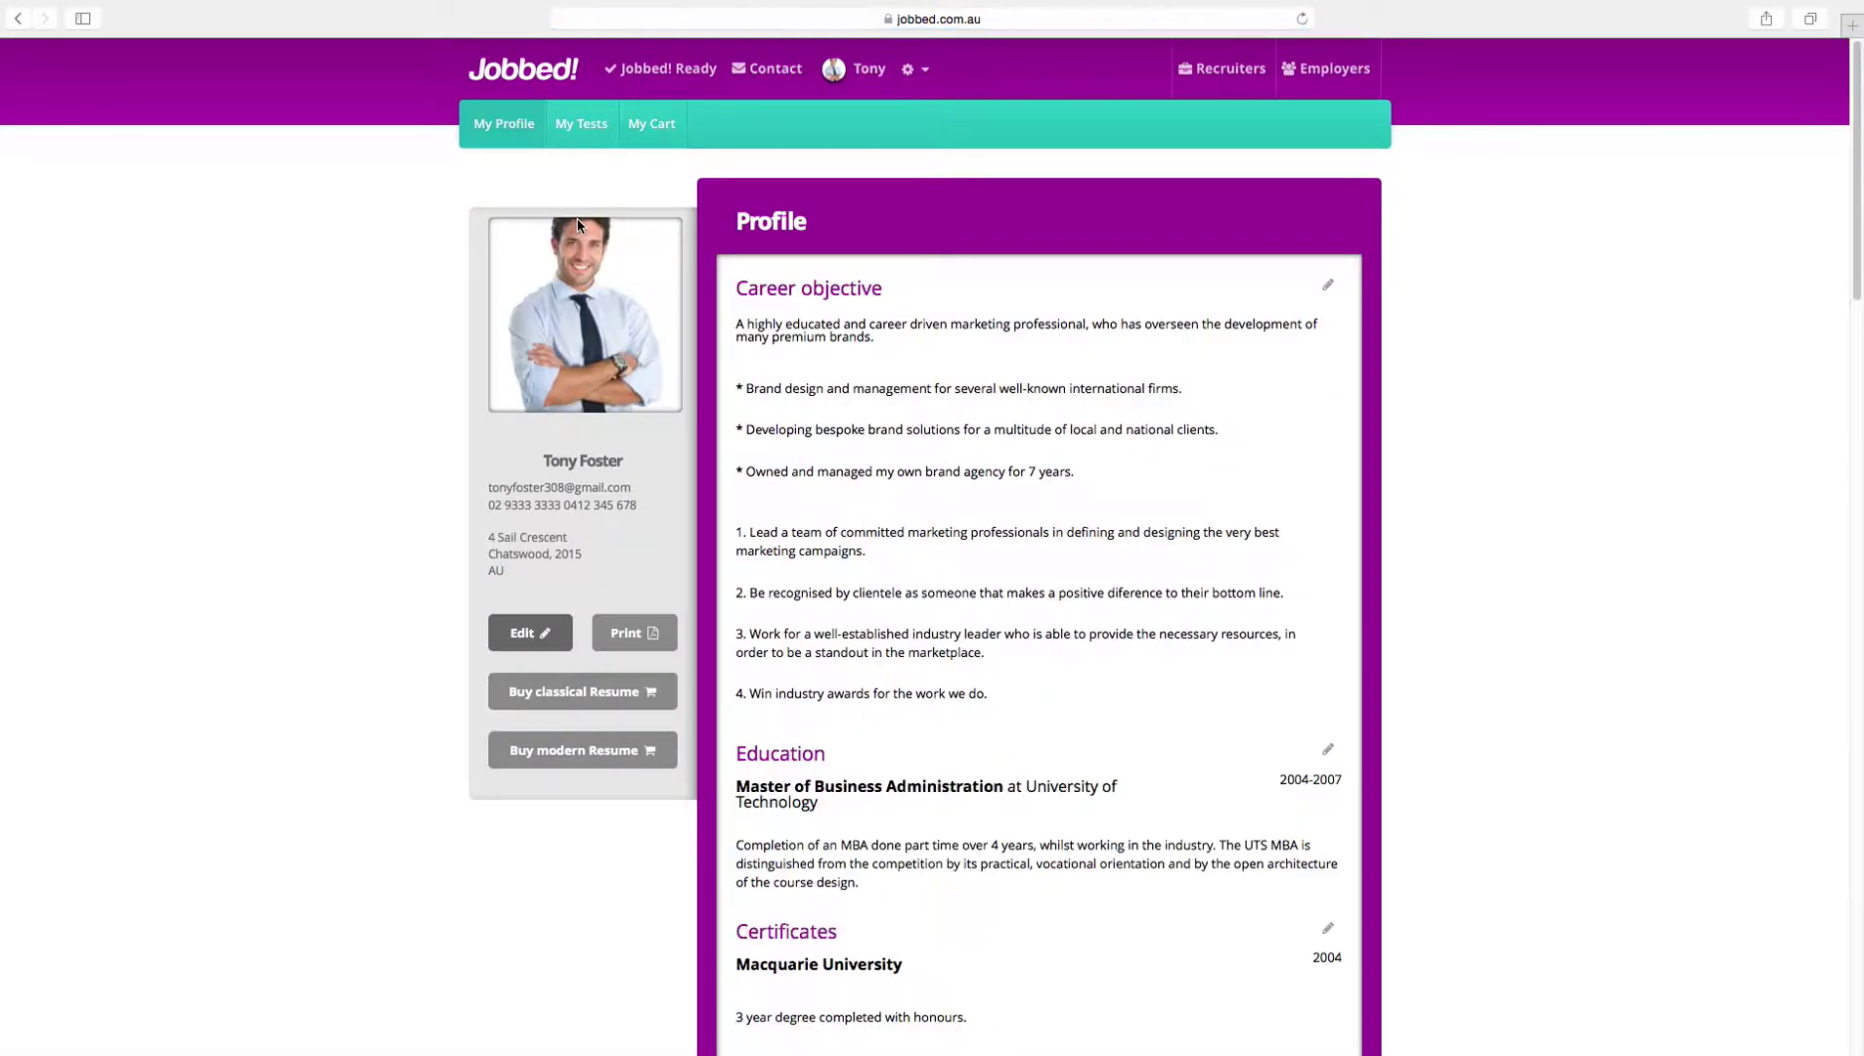
Step: After reviewing the profile preview, buy both the classical and modern formatted resumes
scroll(1202, 518, down, 5)
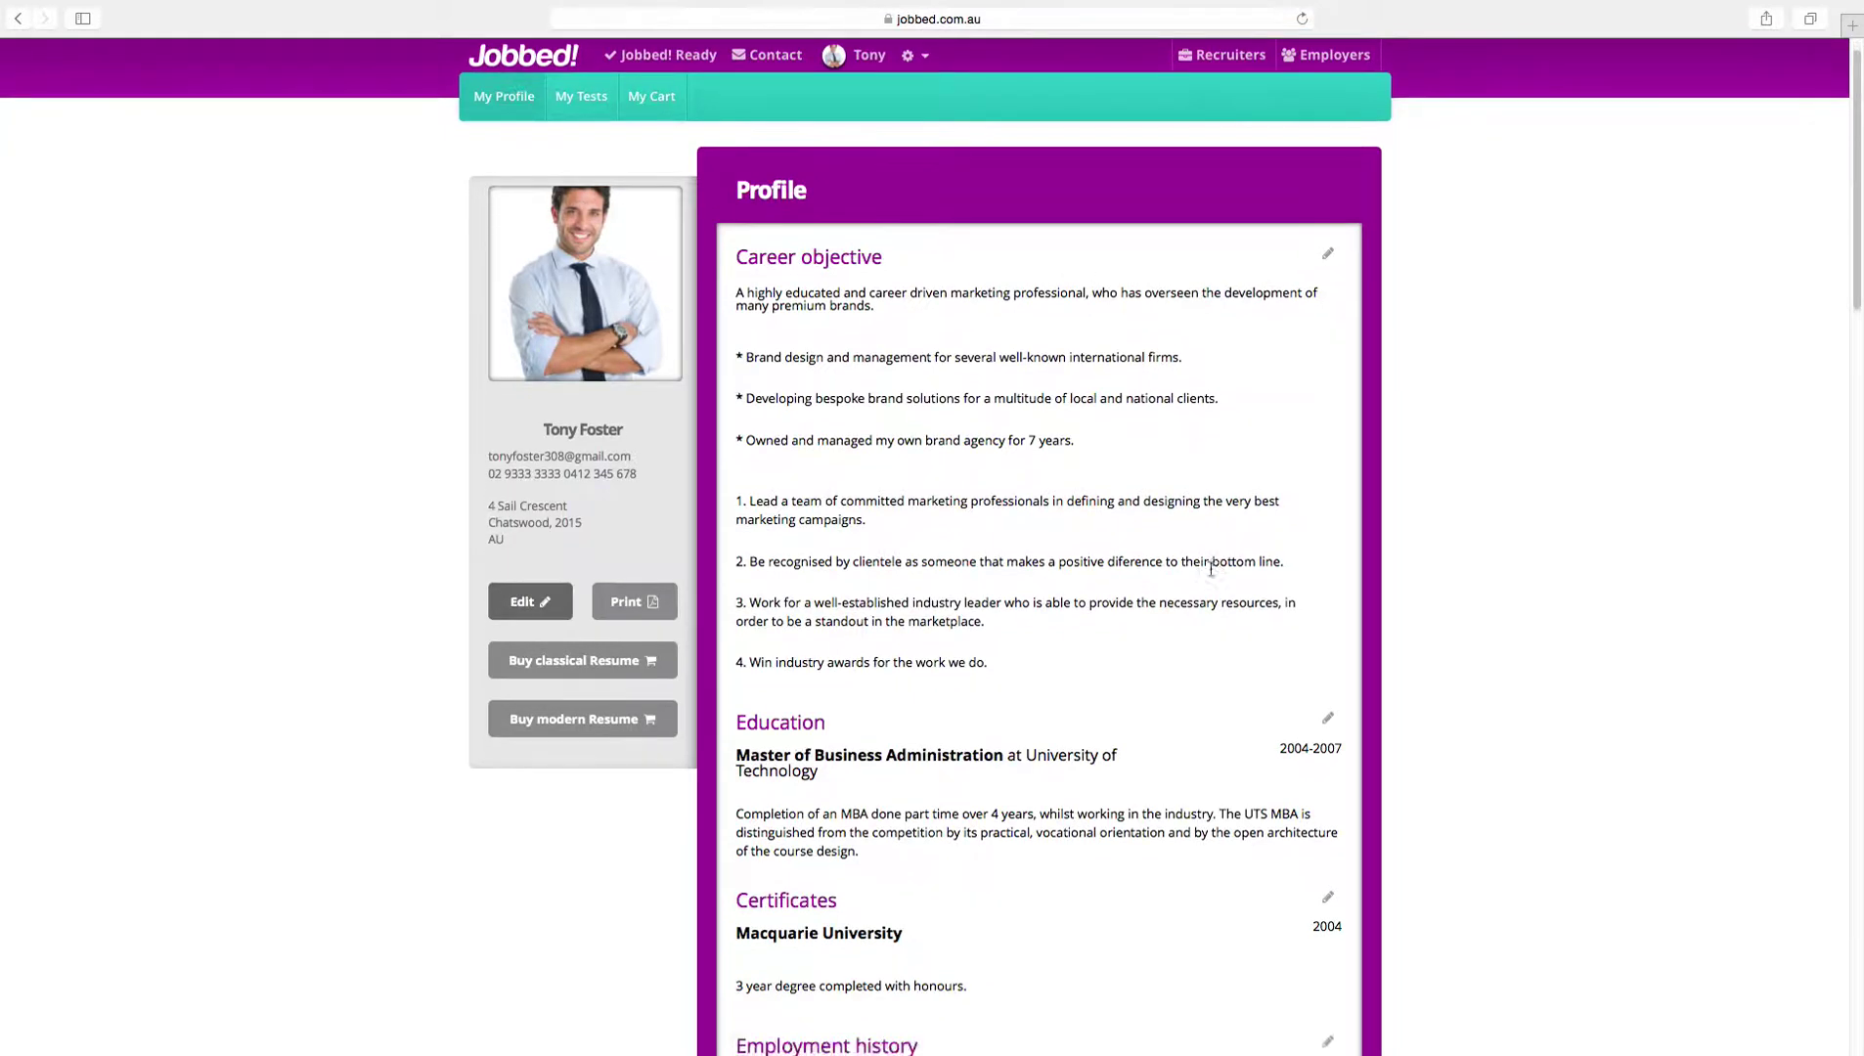
scroll(1219, 595, down, 15)
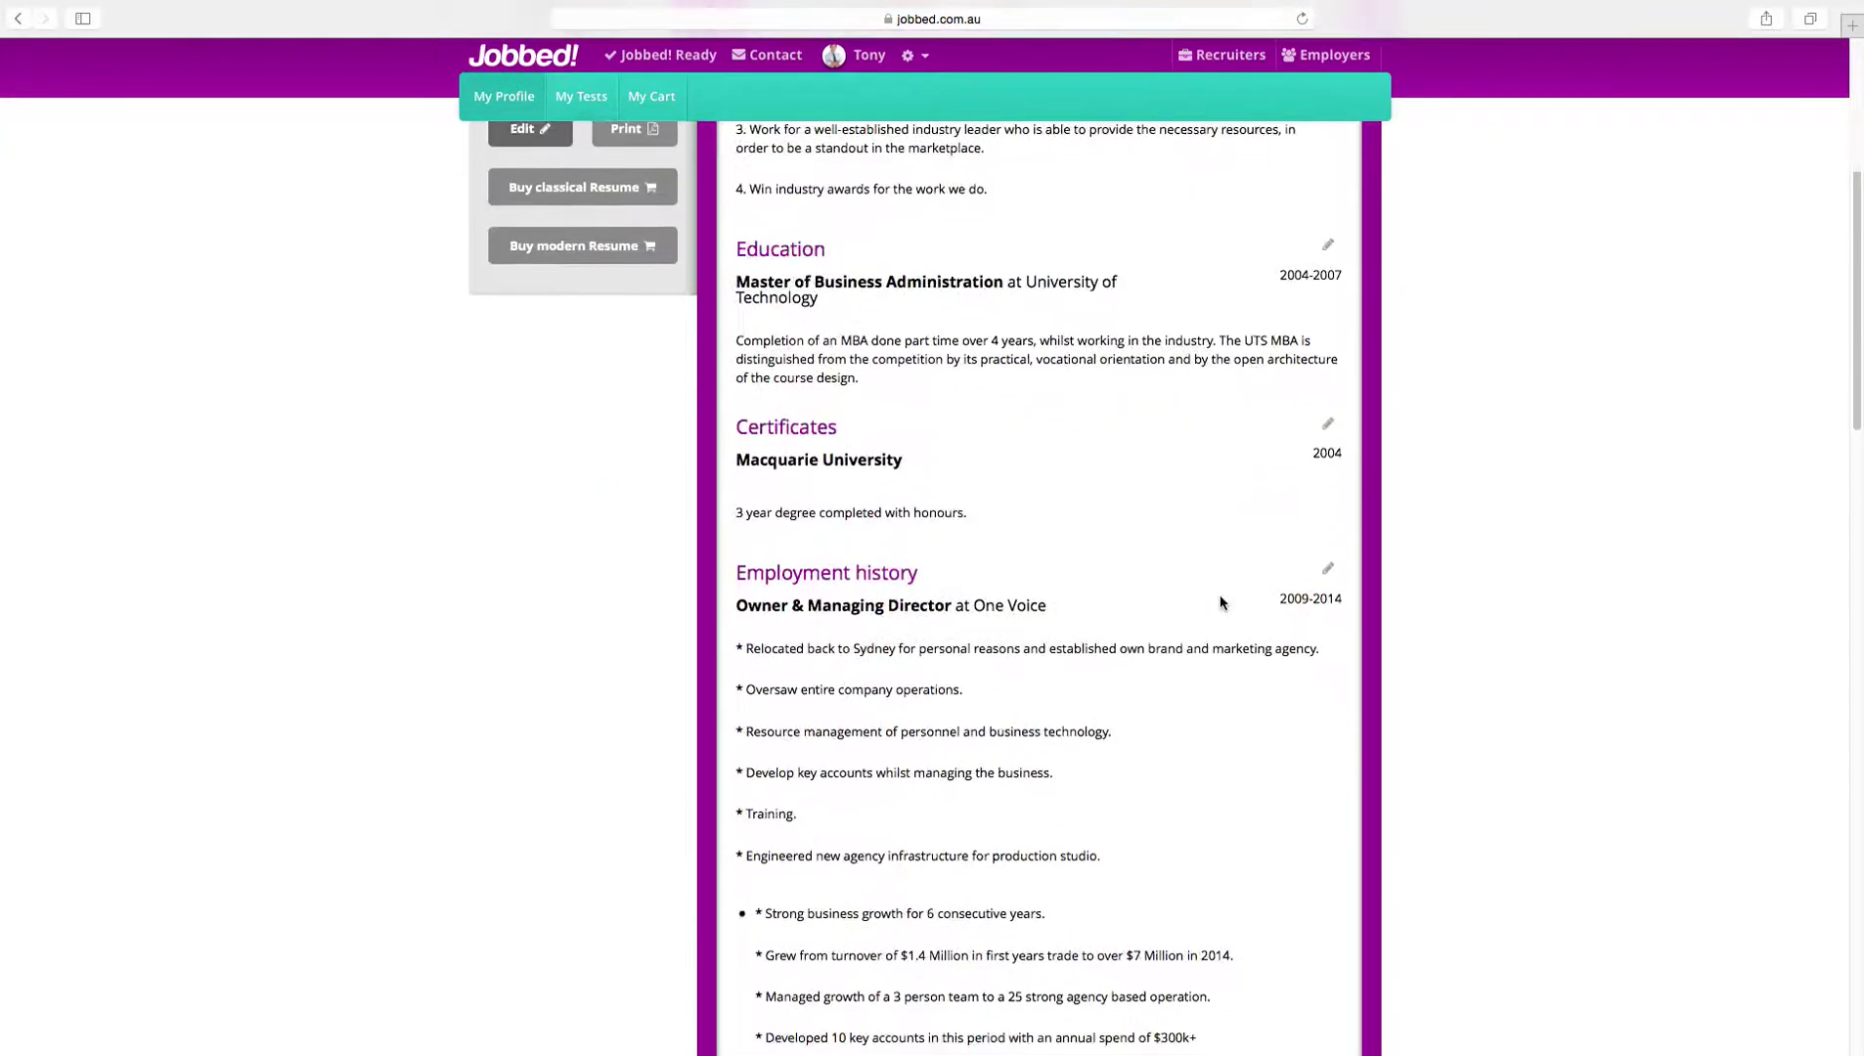
scroll(1219, 603, down, 20)
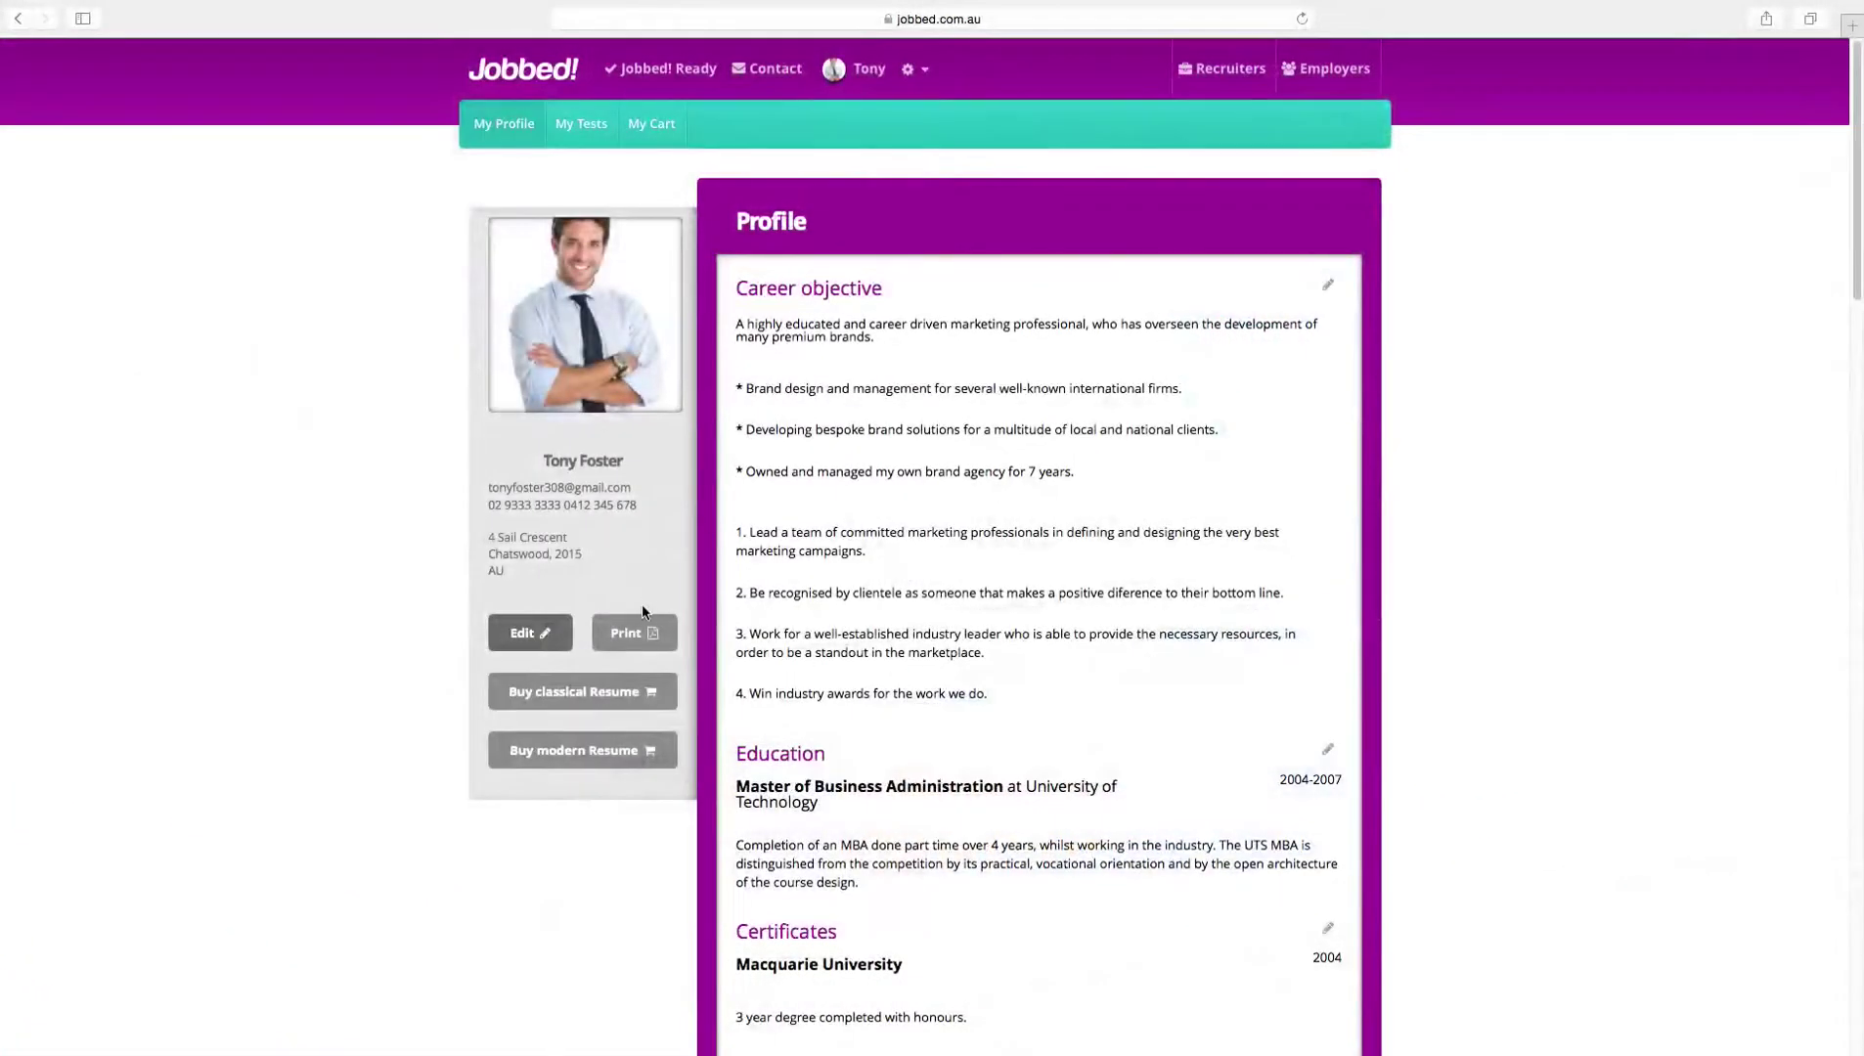
click(574, 699)
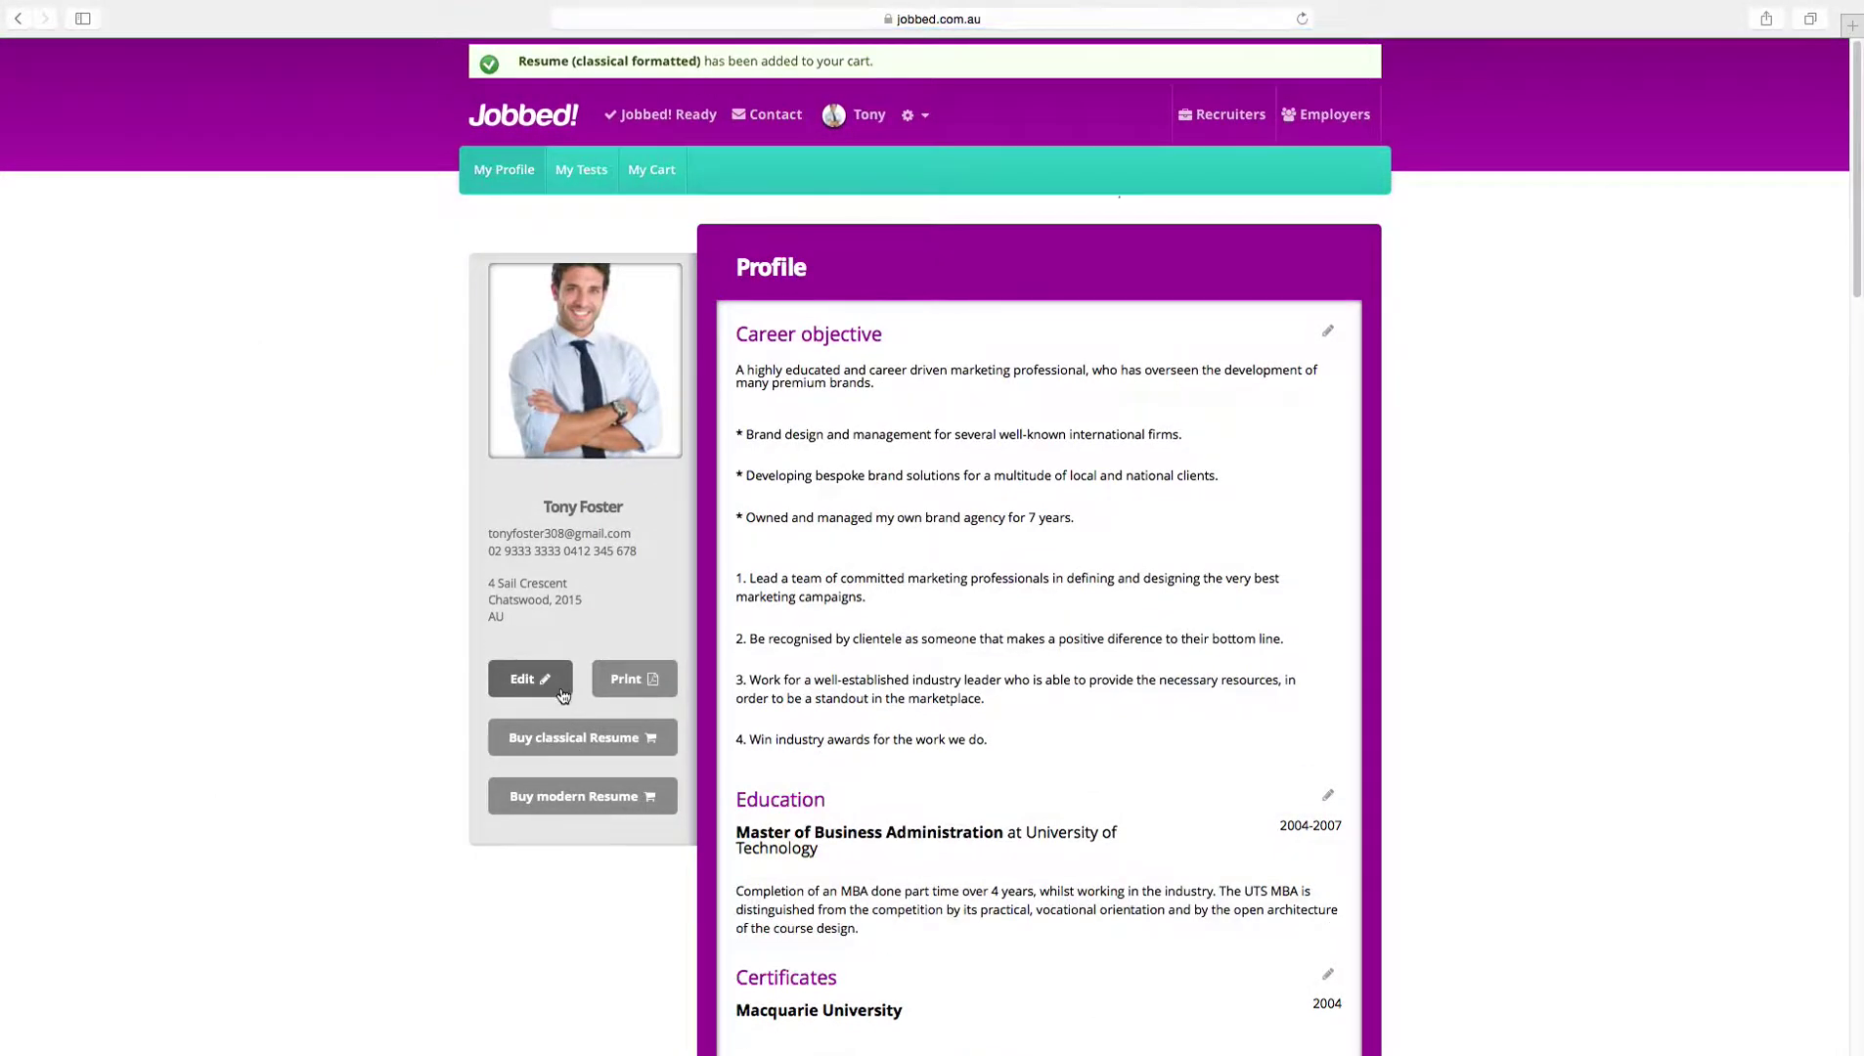
click(563, 802)
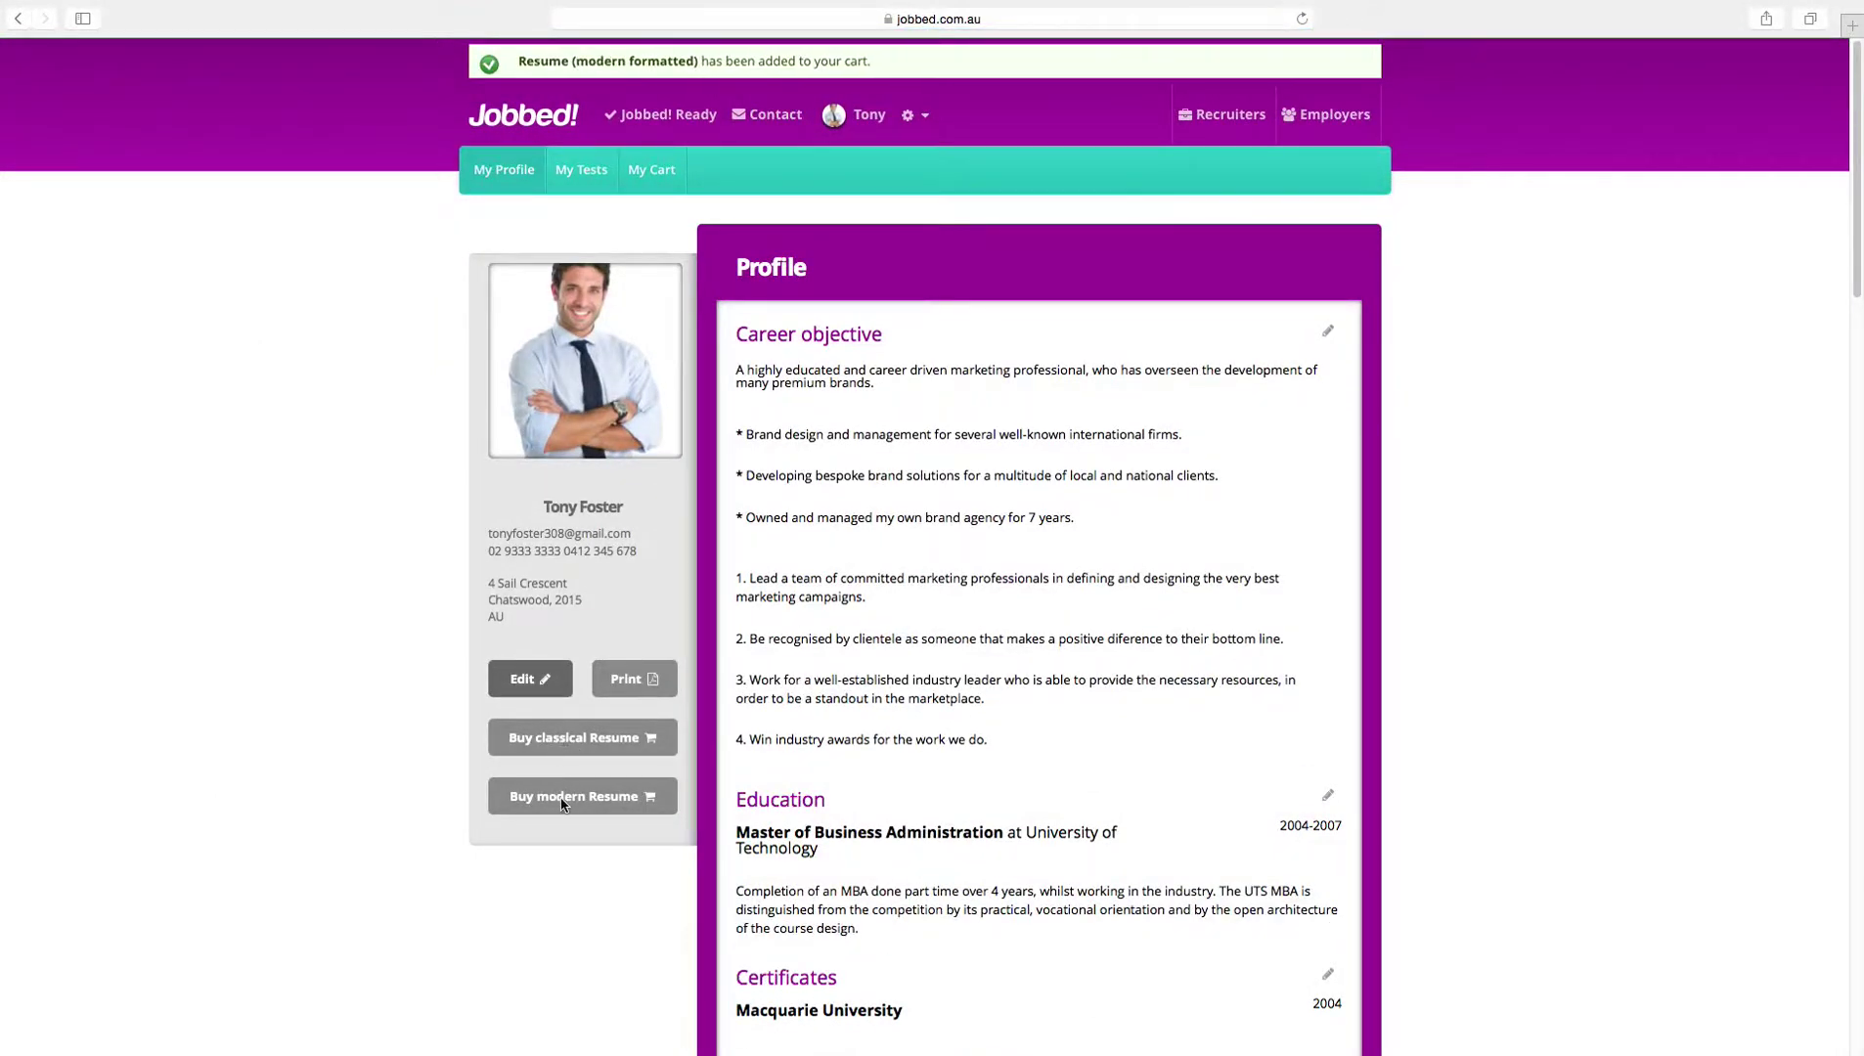